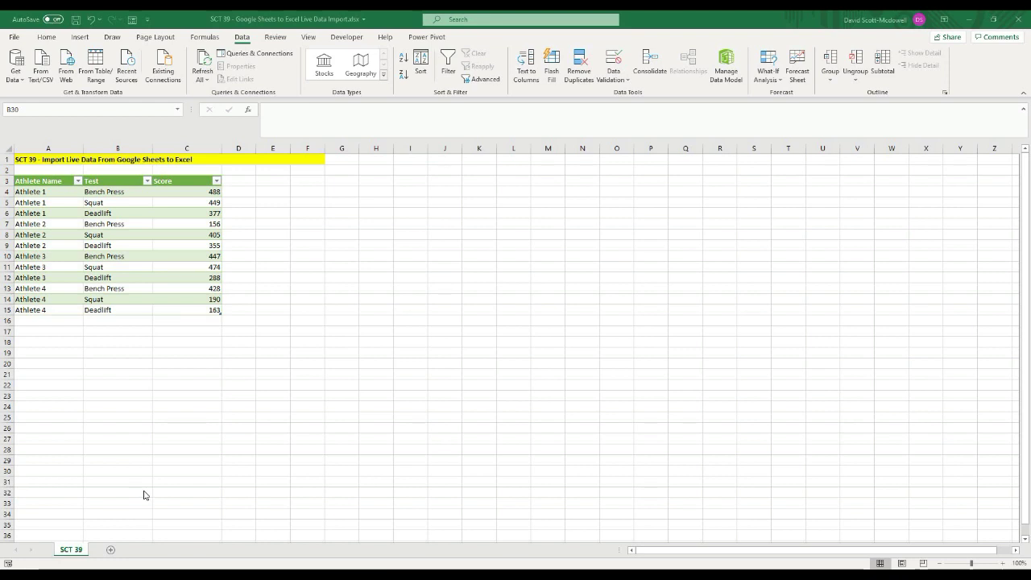
- Switch from Excel to the Chrome window with the SCT39 Google Sheet of athlete scores
{"action": "left_click", "coordinate": [271, 416]}
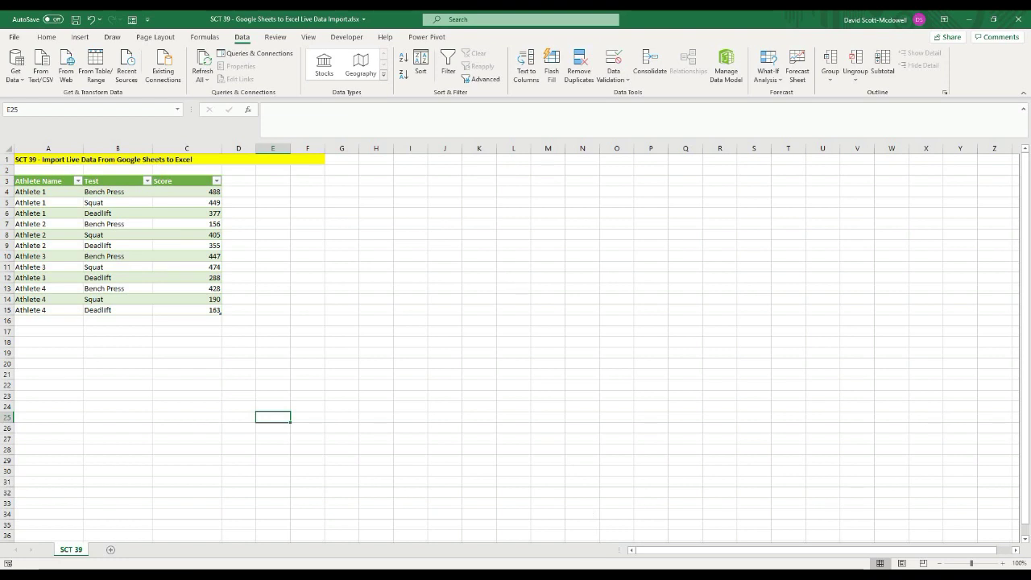
{"action": "key", "text": "alt+Tab"}
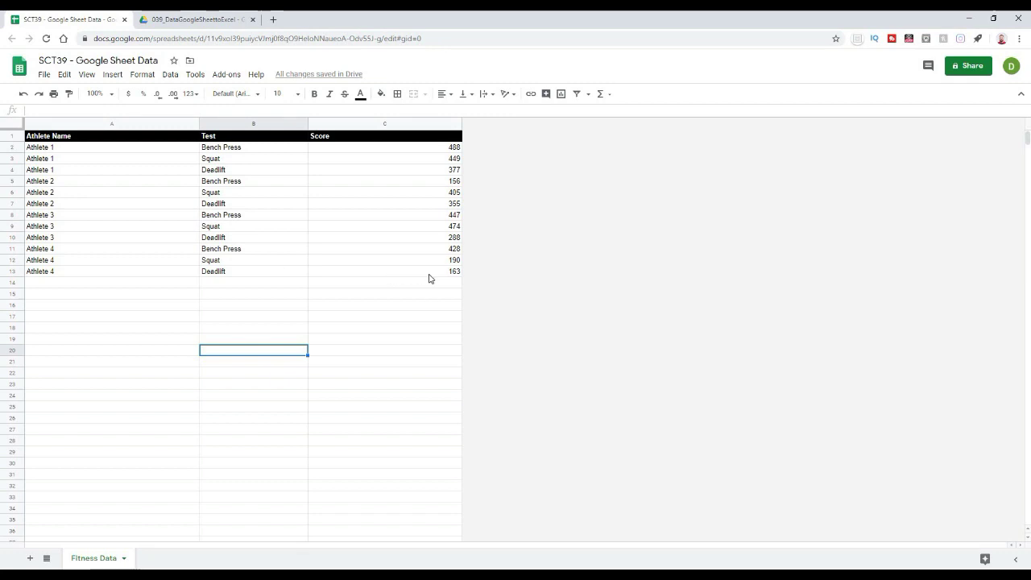
- Enter Athlete 5, Bench Press and 9000 in row 14 of the Google Sheet, then return to Excel
{"action": "left_click", "coordinate": [53, 304]}
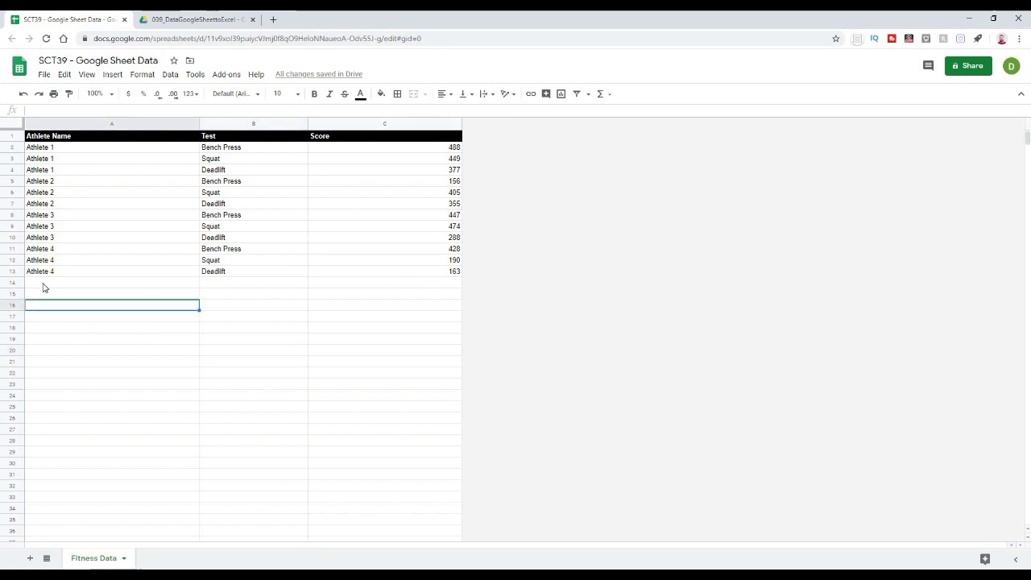
{"action": "left_click", "coordinate": [85, 283]}
{"action": "type", "text": "Athlete 5"}
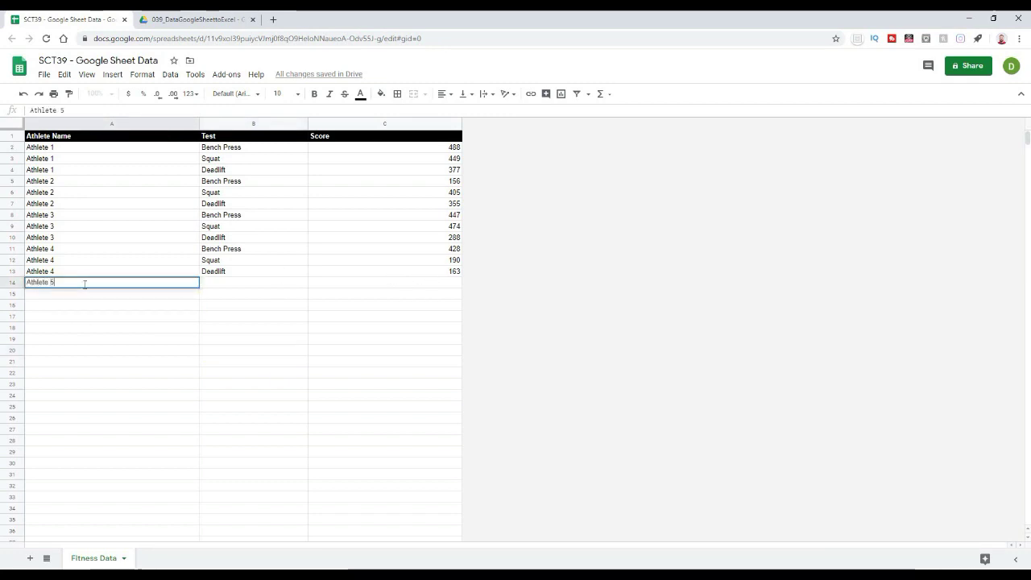
{"action": "key", "text": "Tab"}
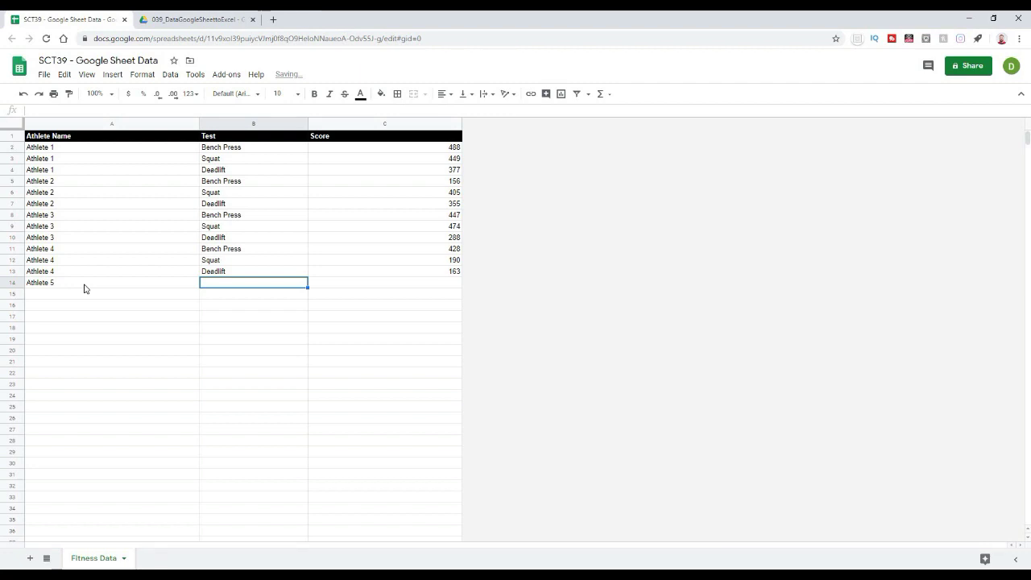
{"action": "type", "text": "Bench P"}
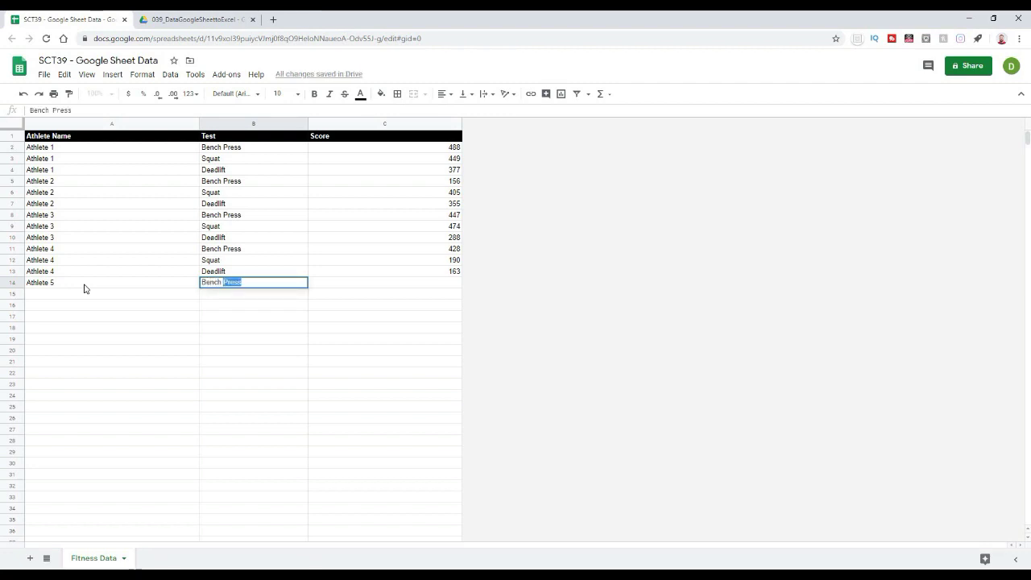
{"action": "type", "text": "ress"}
{"action": "key", "text": "Tab"}
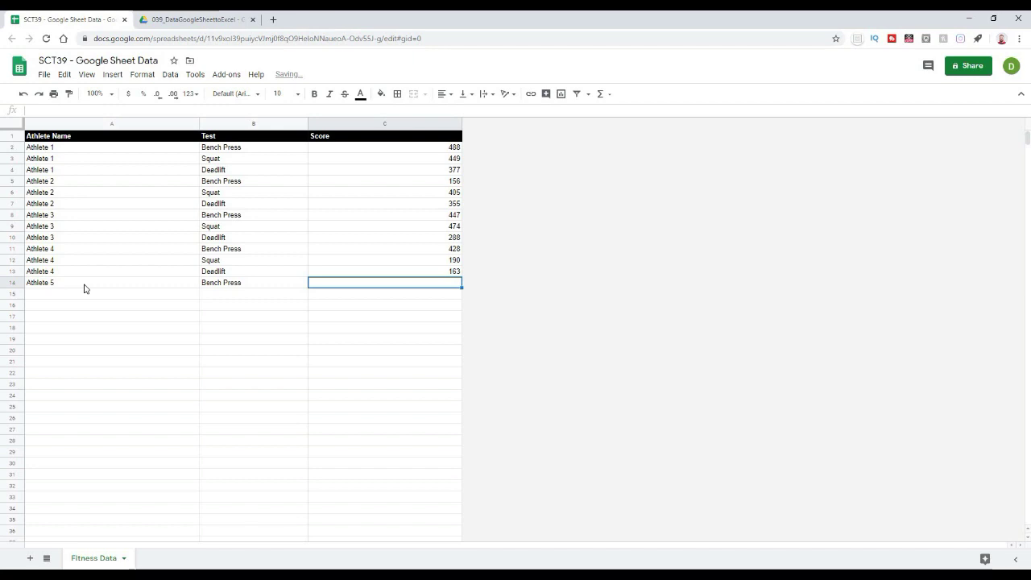
{"action": "type", "text": "9000"}
{"action": "key", "text": "Return"}
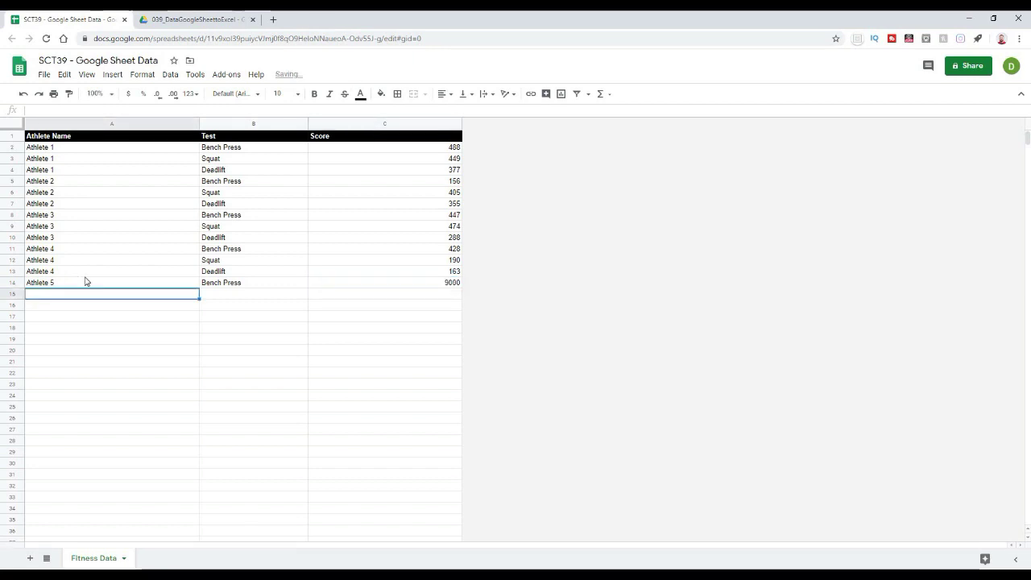
{"action": "left_click", "coordinate": [135, 339]}
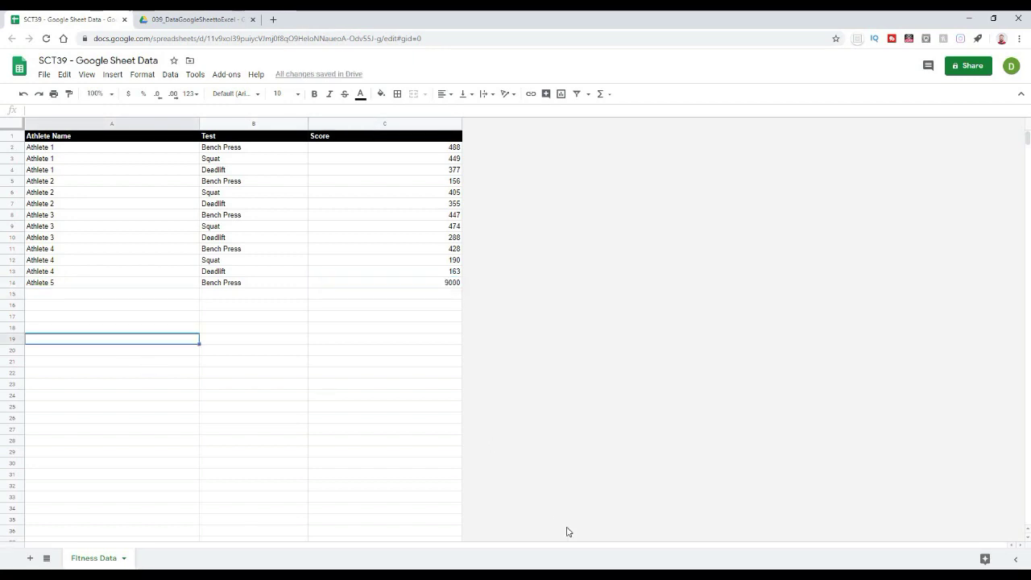
{"action": "key", "text": "alt+Tab"}
{"action": "left_click", "coordinate": [208, 374]}
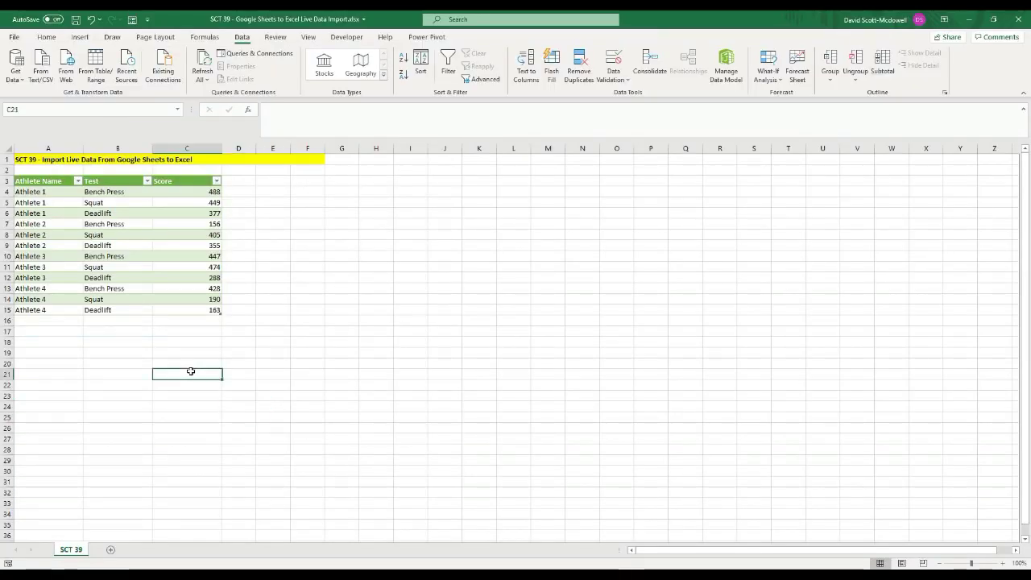
- Refresh All on the linked table and verify the new Athlete 5 row with score 9000
{"action": "left_click", "coordinate": [45, 311]}
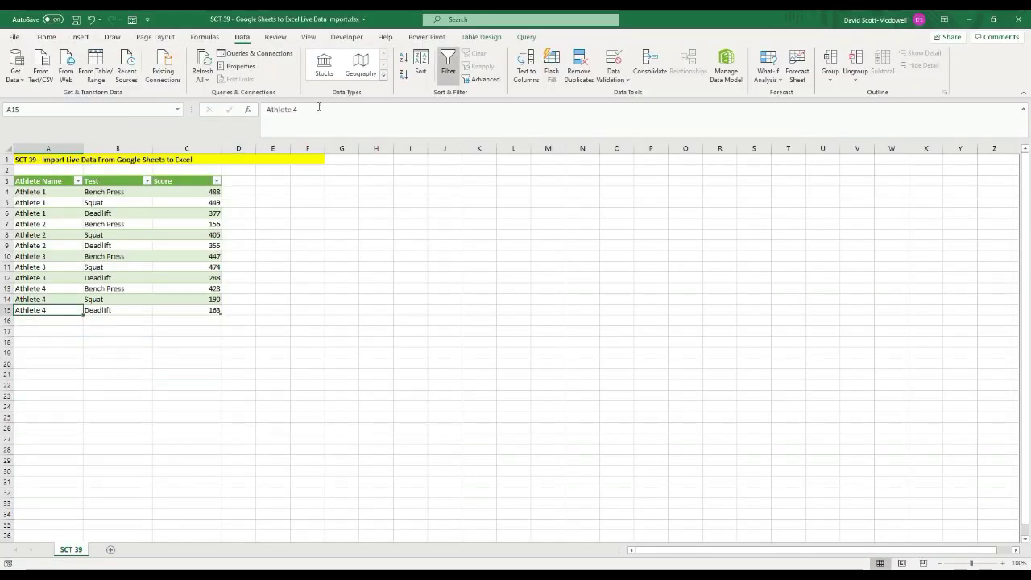
{"action": "left_click", "coordinate": [207, 63]}
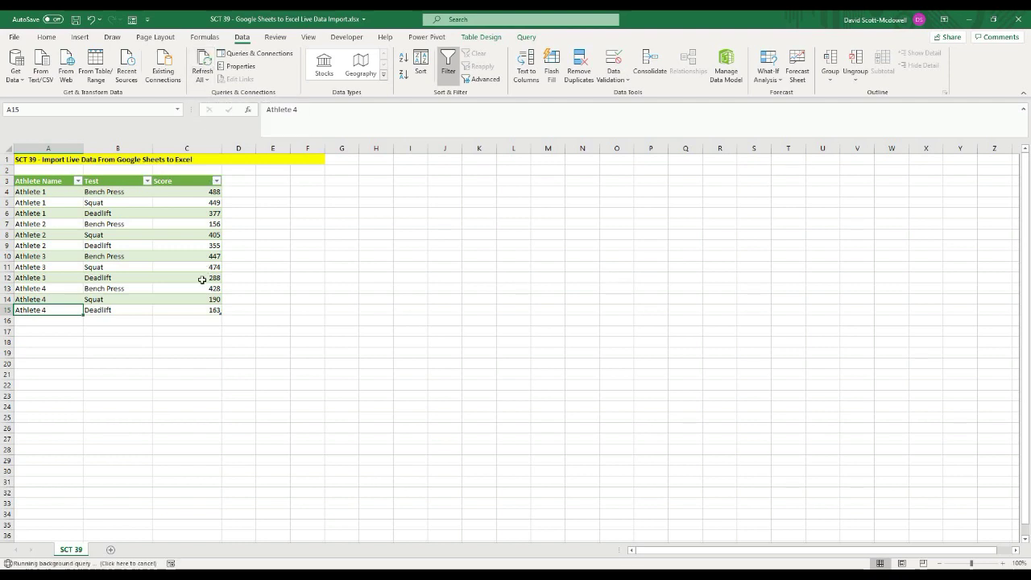
{"action": "left_click", "coordinate": [33, 321]}
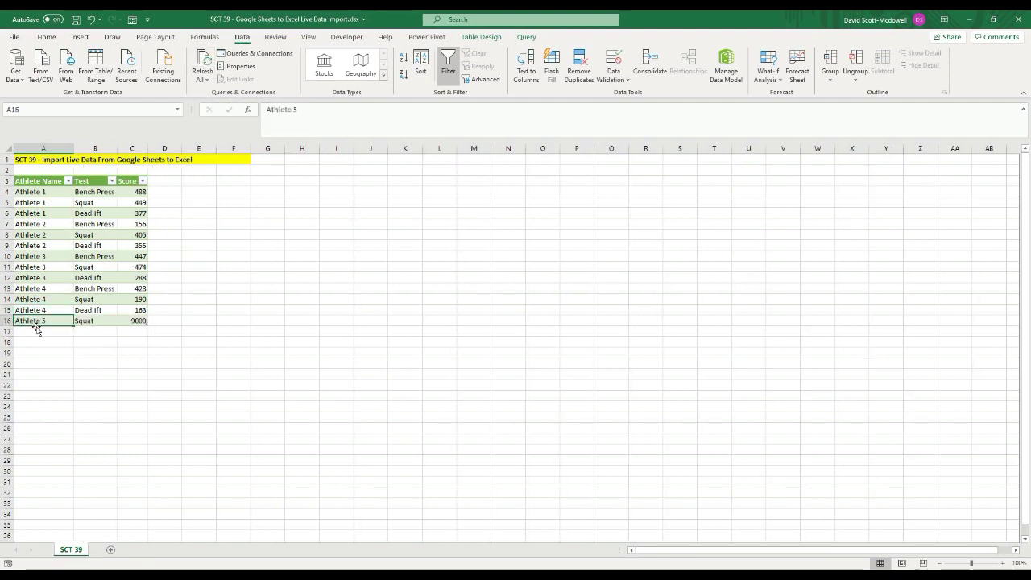
{"action": "left_click", "coordinate": [131, 321]}
{"action": "left_click", "coordinate": [269, 368]}
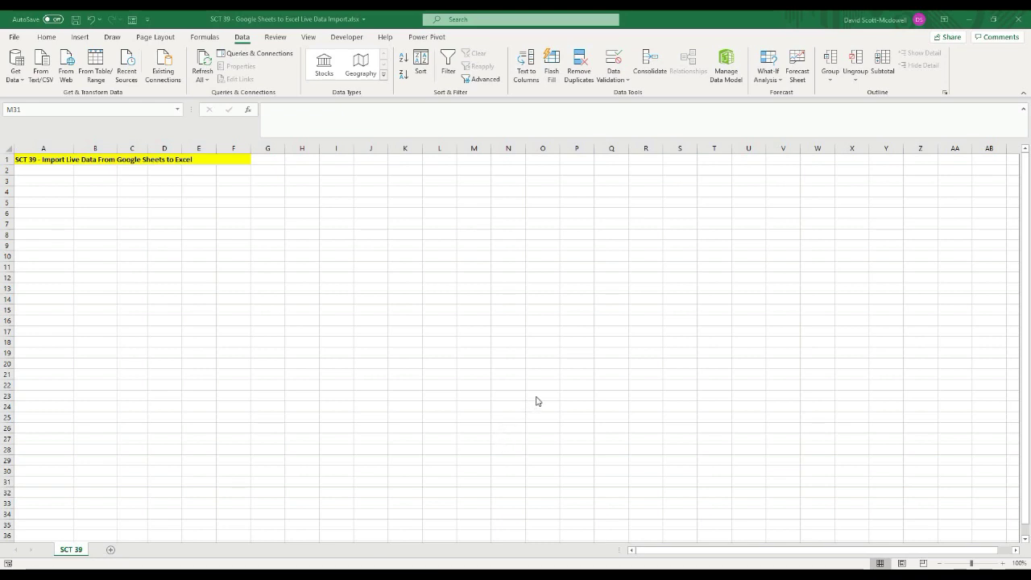
{"action": "left_click", "coordinate": [429, 363]}
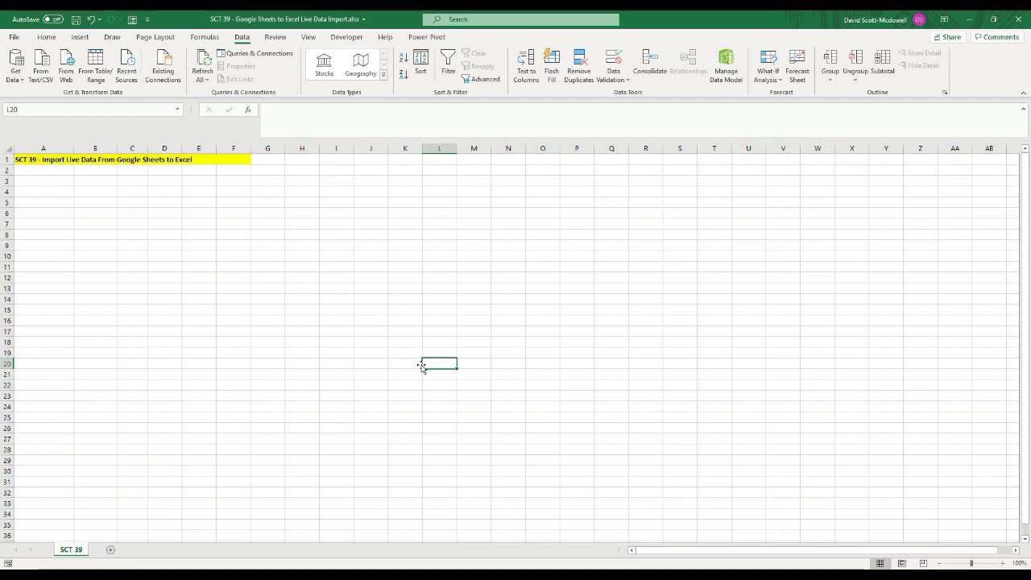
- Switch to Chrome and open the Monitoring Data sheet in Google Sheets
{"action": "key", "text": "alt+Tab"}
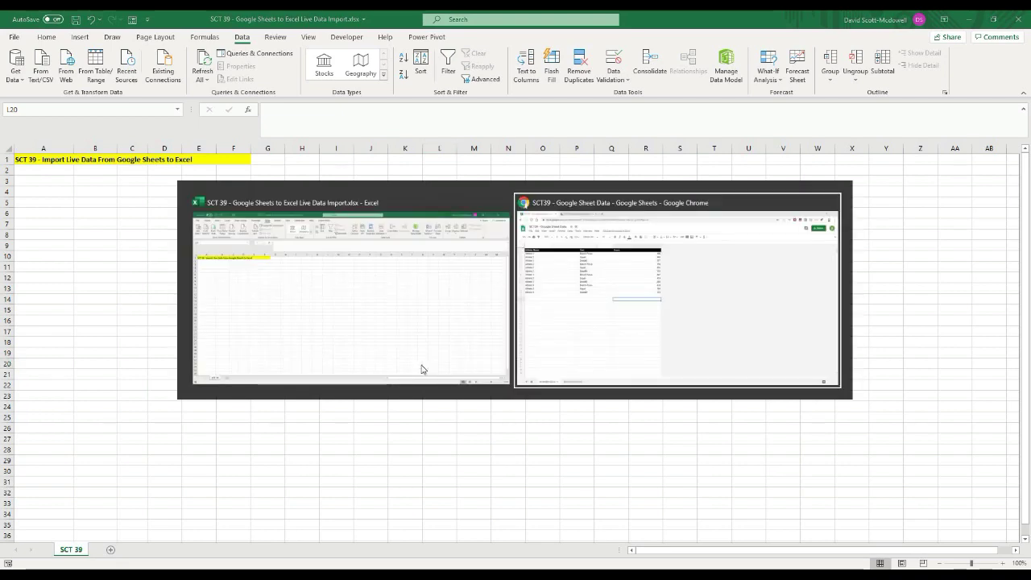
{"action": "left_click", "coordinate": [149, 321]}
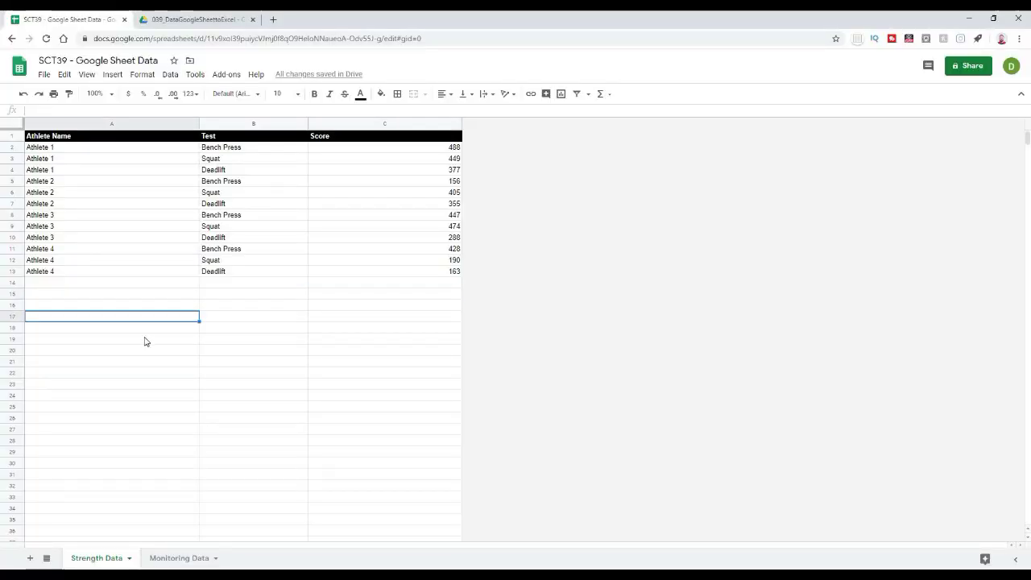
{"action": "left_click", "coordinate": [175, 559]}
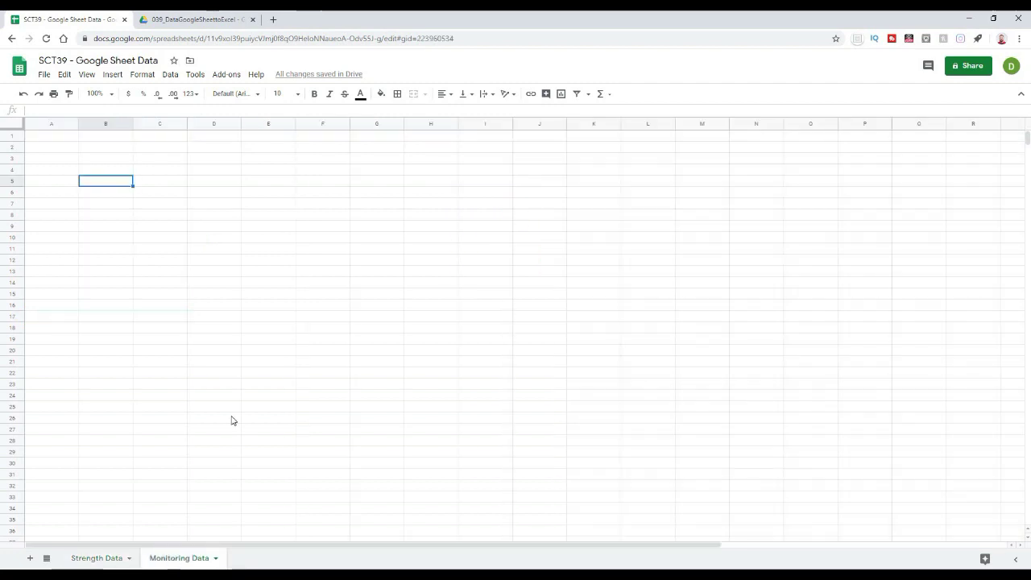
{"action": "left_click", "coordinate": [209, 282]}
- Type headers Athlete Name, Date, Stress 1-5, Mood 1-5, Sleep 1-5, Soreness 1-5 across A1:F1
{"action": "left_click", "coordinate": [51, 138]}
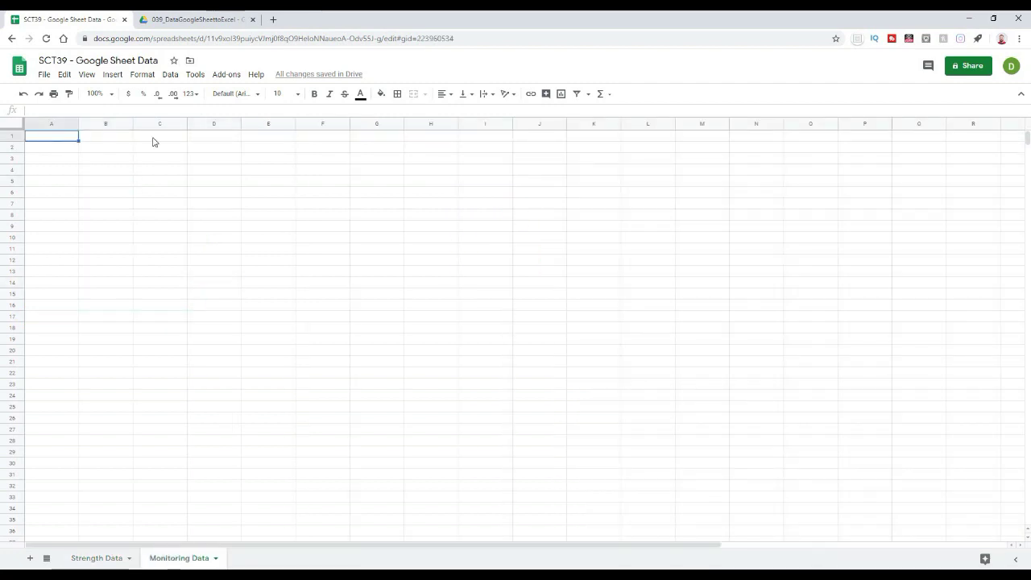
{"action": "type", "text": "Athlete "}
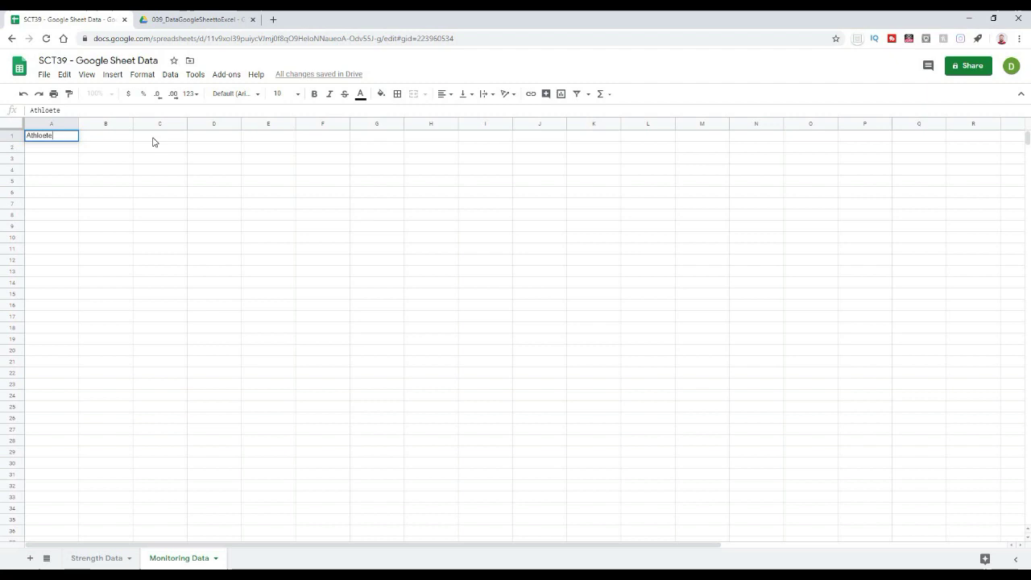
{"action": "type", "text": "Name"}
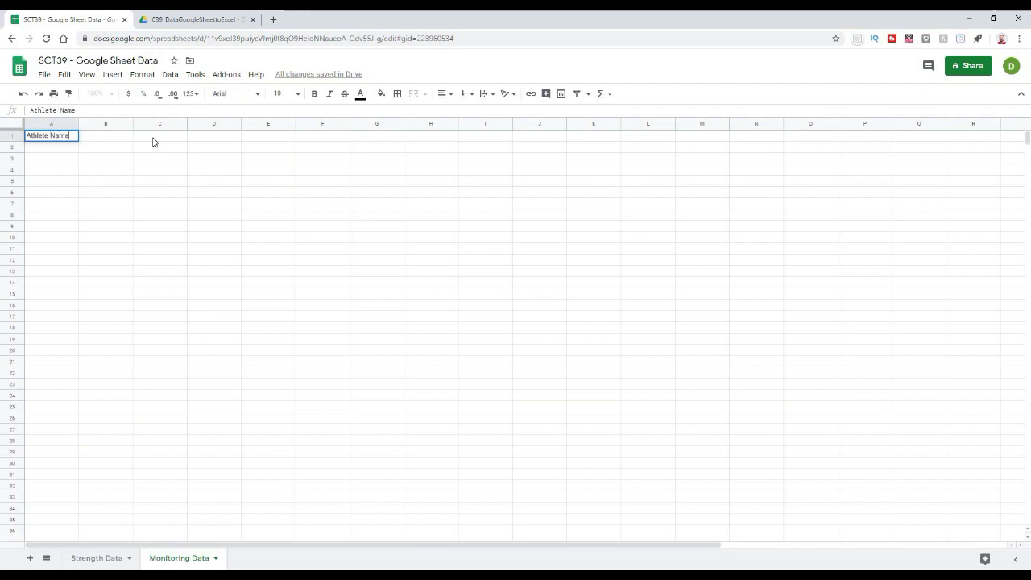
{"action": "key", "text": "Tab"}
{"action": "type", "text": "Da"}
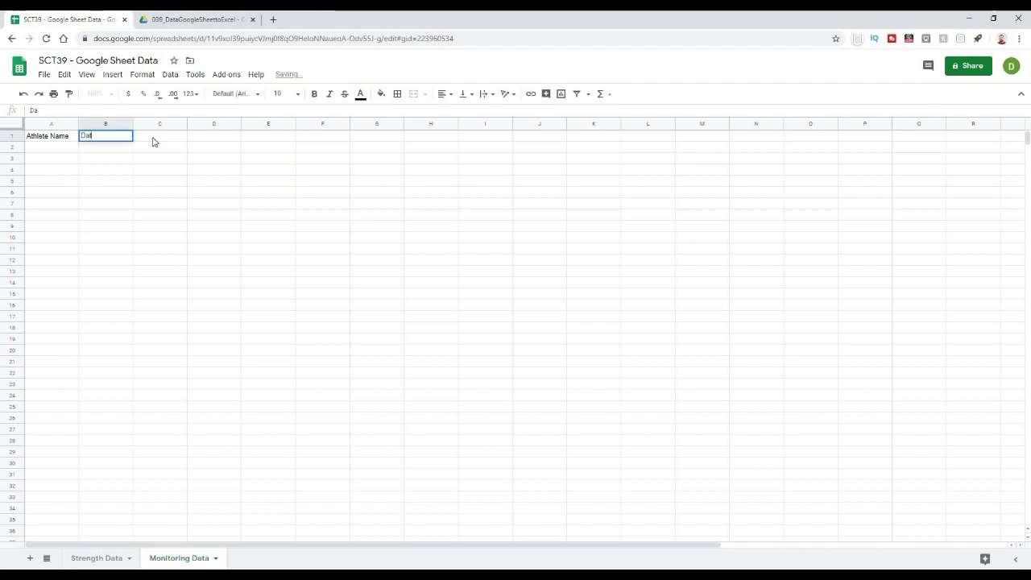
{"action": "type", "text": "te"}
{"action": "key", "text": "Tab"}
{"action": "type", "text": "Stre"}
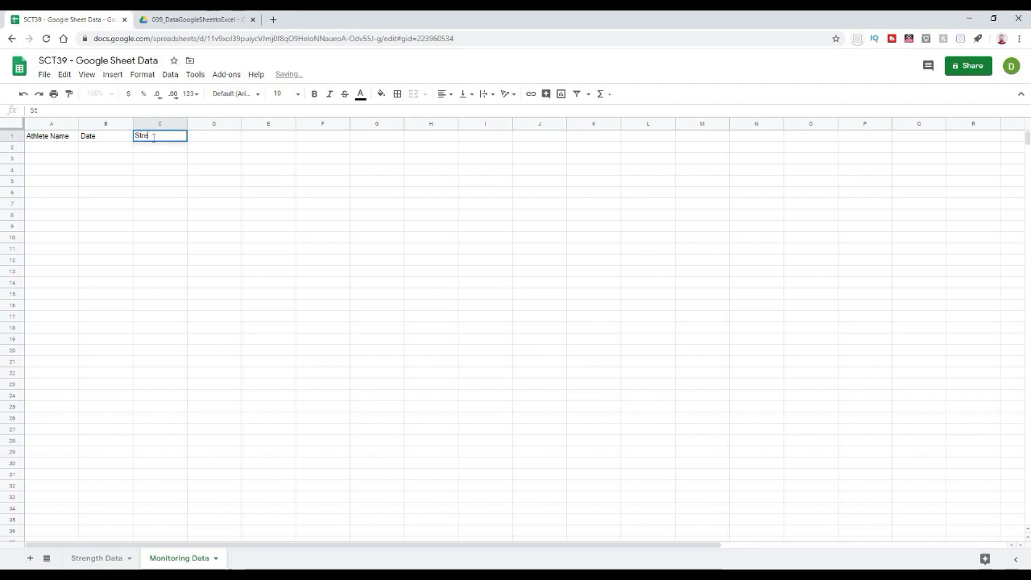
{"action": "type", "text": "ss 1-5"}
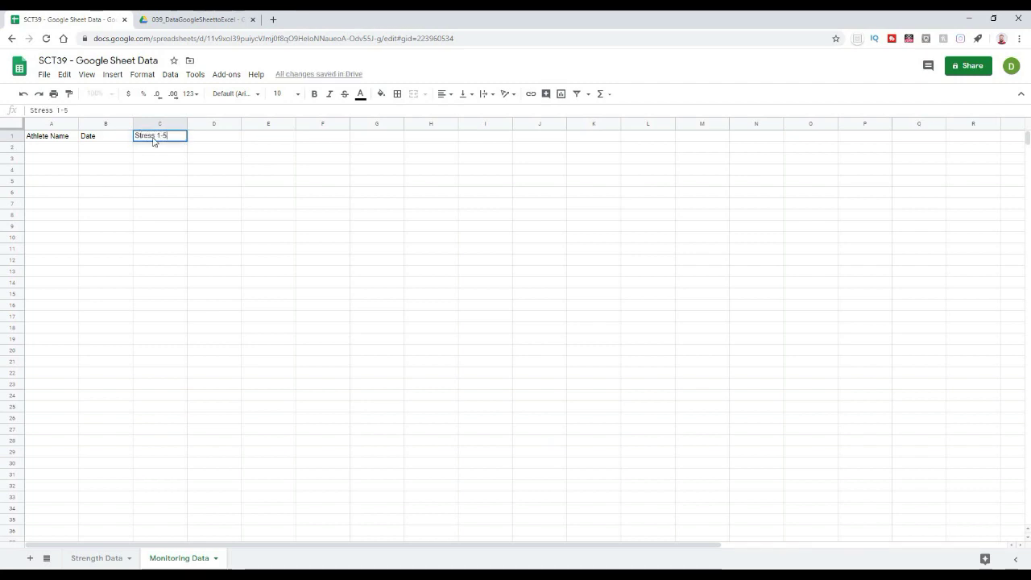
{"action": "key", "text": "Tab"}
{"action": "type", "text": "Mood "}
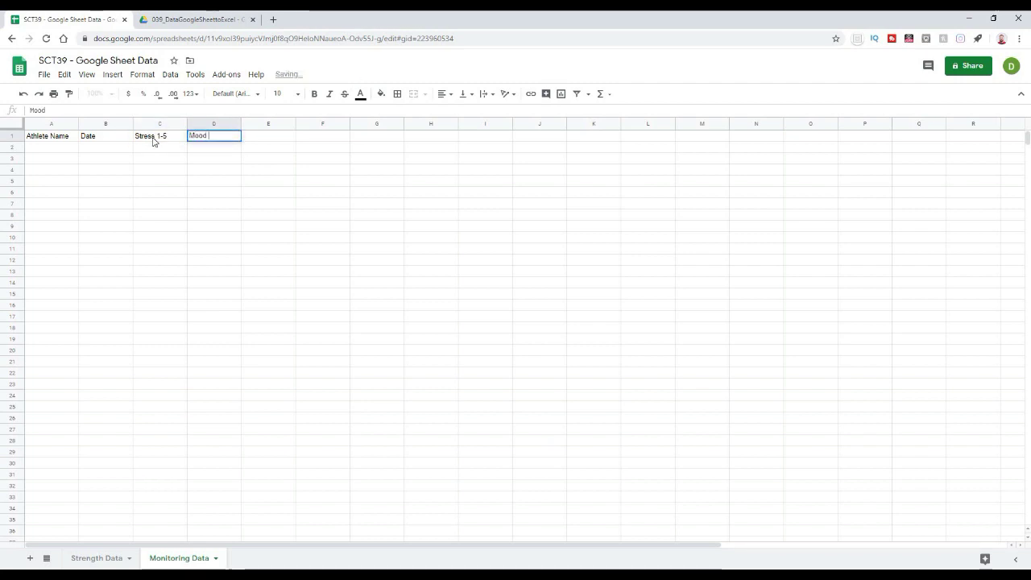
{"action": "type", "text": "1-5"}
{"action": "key", "text": "Tab"}
{"action": "type", "text": "Sleep"}
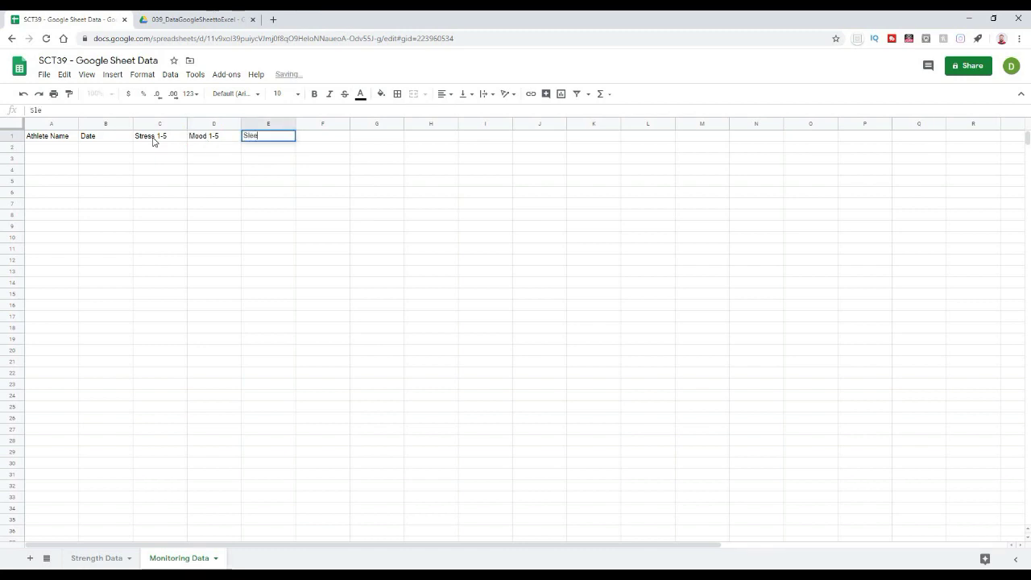
{"action": "key", "text": "Tab"}
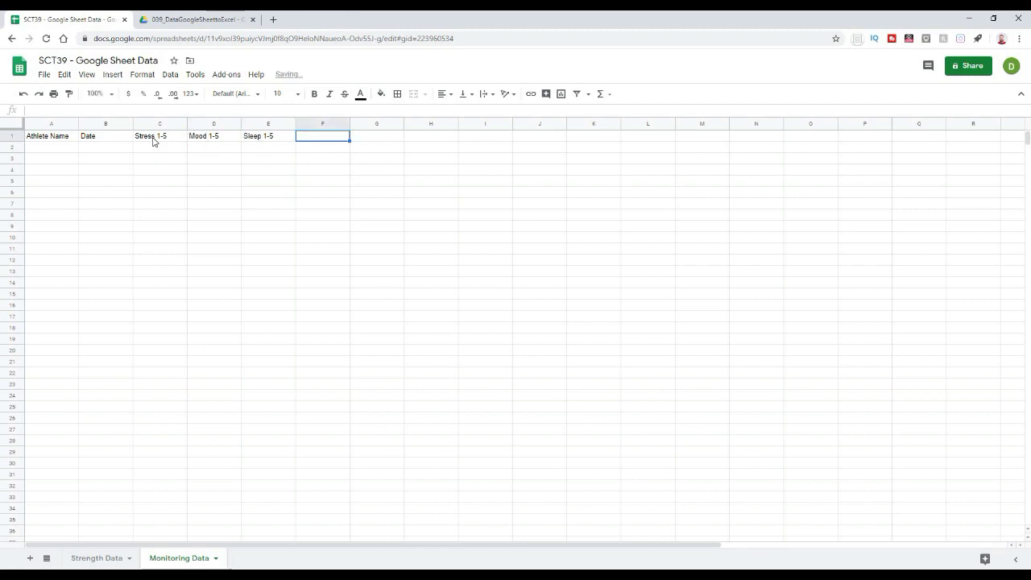
{"action": "type", "text": "So"}
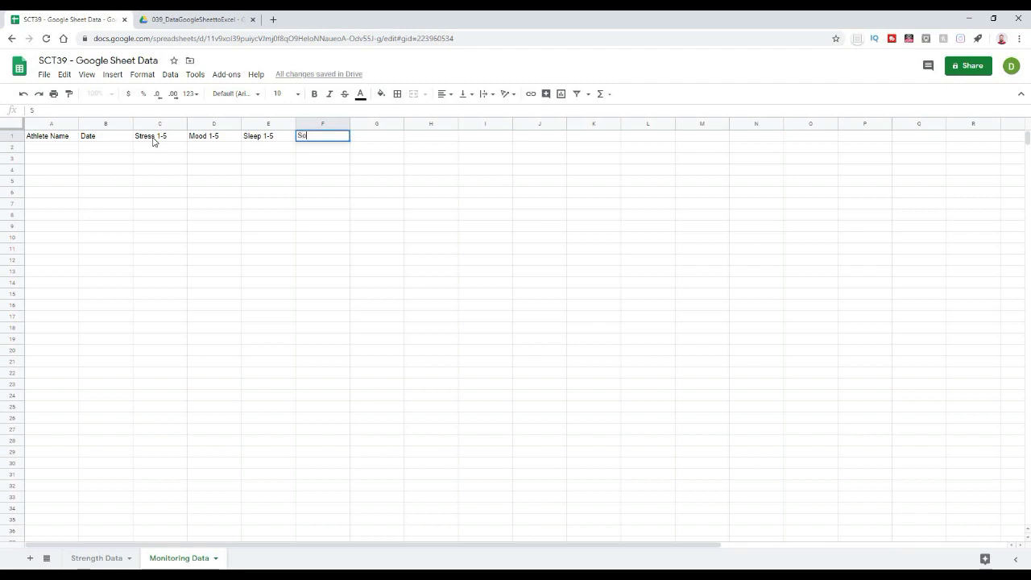
{"action": "type", "text": "reness 1-"}
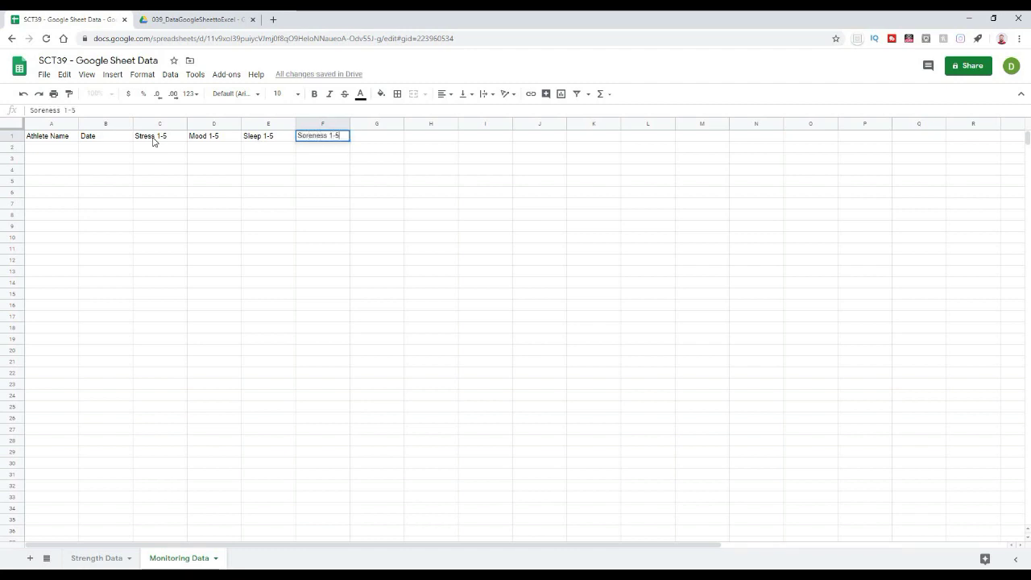
{"action": "type", "text": "5"}
{"action": "key", "text": "Return"}
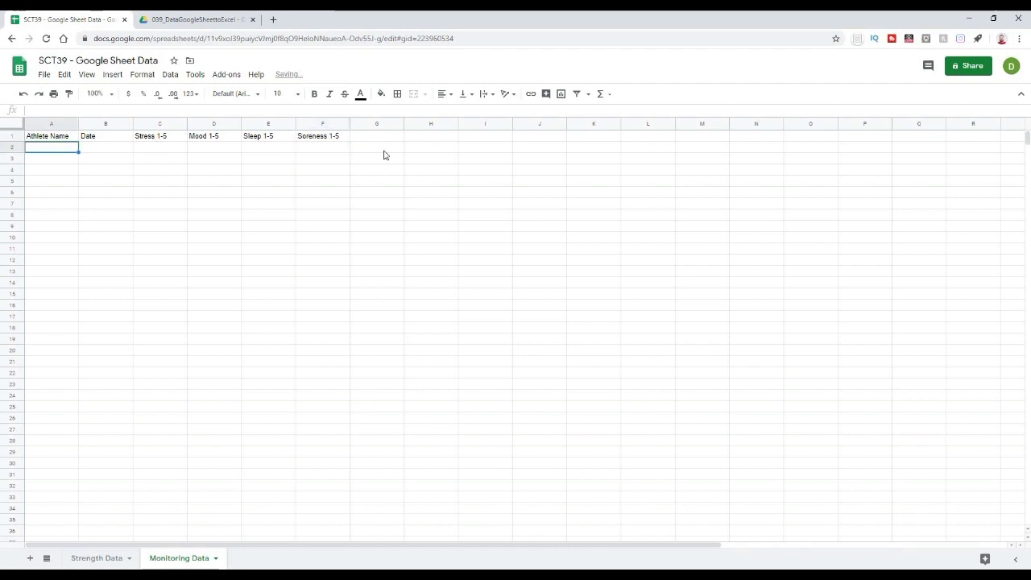
- Select the empty columns G through Z to the right of the headers
{"action": "left_click", "coordinate": [377, 123]}
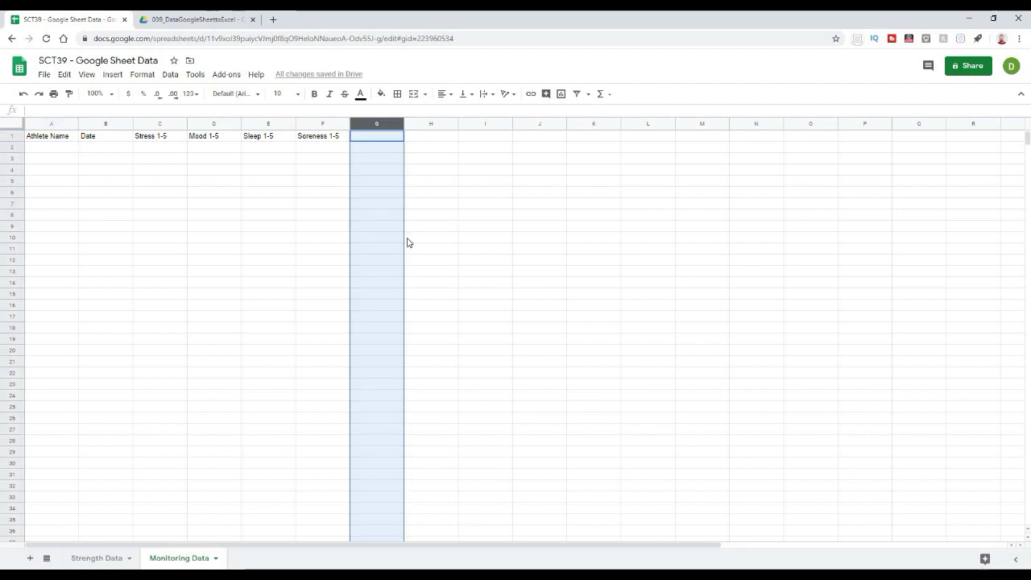
{"action": "left_click", "coordinate": [445, 232]}
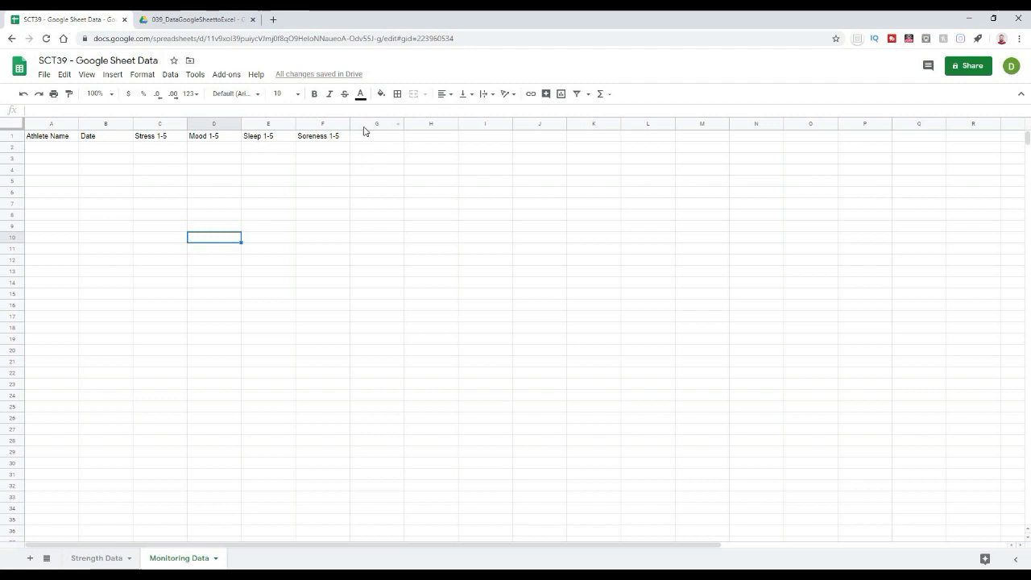
{"action": "left_click", "coordinate": [361, 125]}
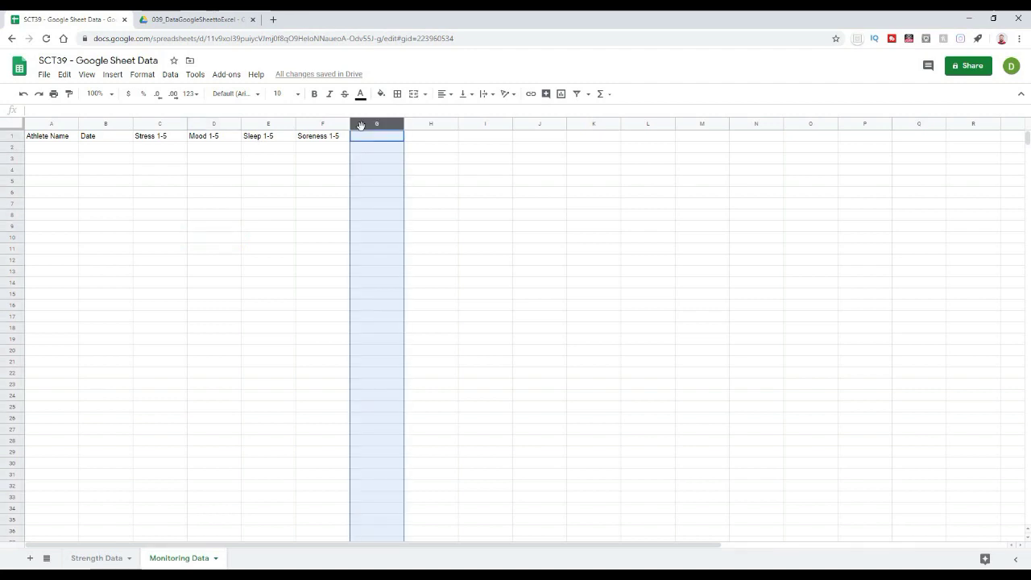
{"action": "key", "text": "ctrl+Right"}
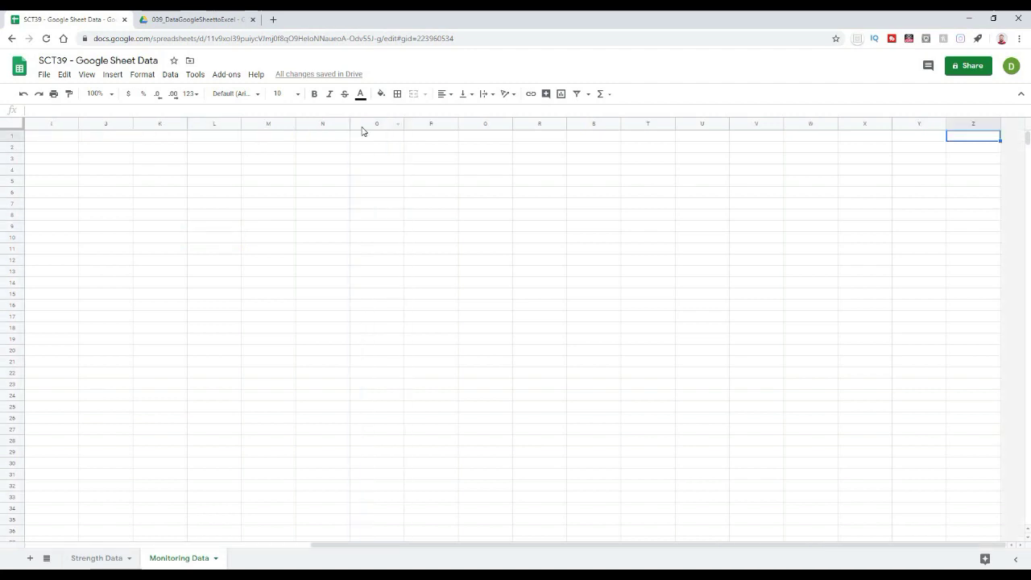
{"action": "key", "text": "ctrl+Left"}
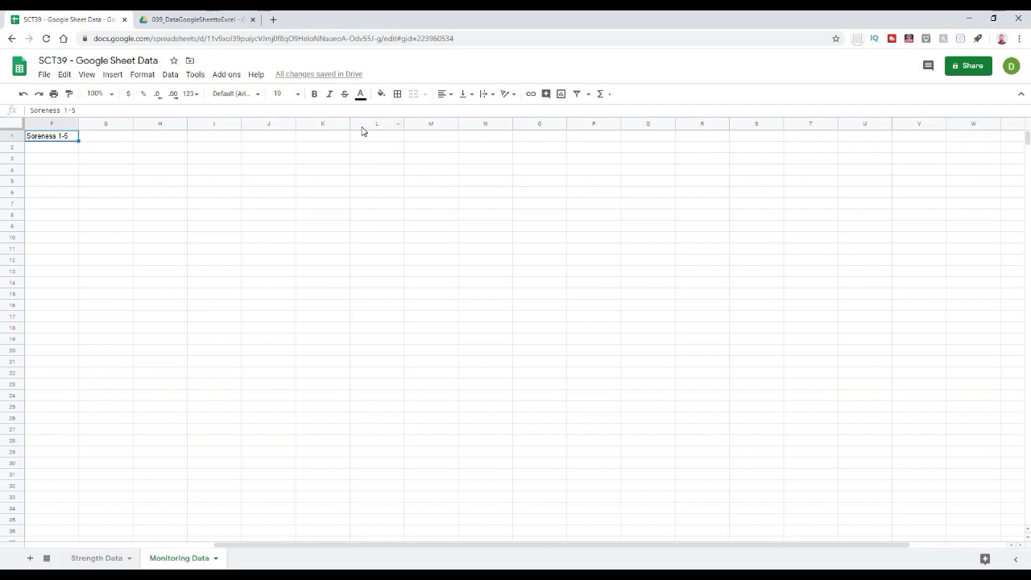
{"action": "left_click", "coordinate": [109, 122]}
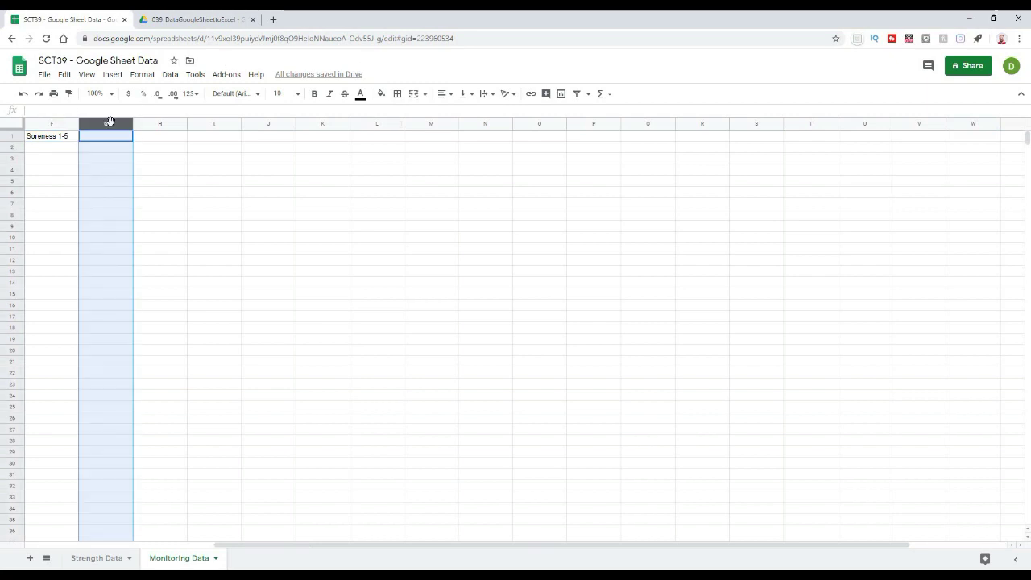
{"action": "key", "text": "ctrl+shift+Right"}
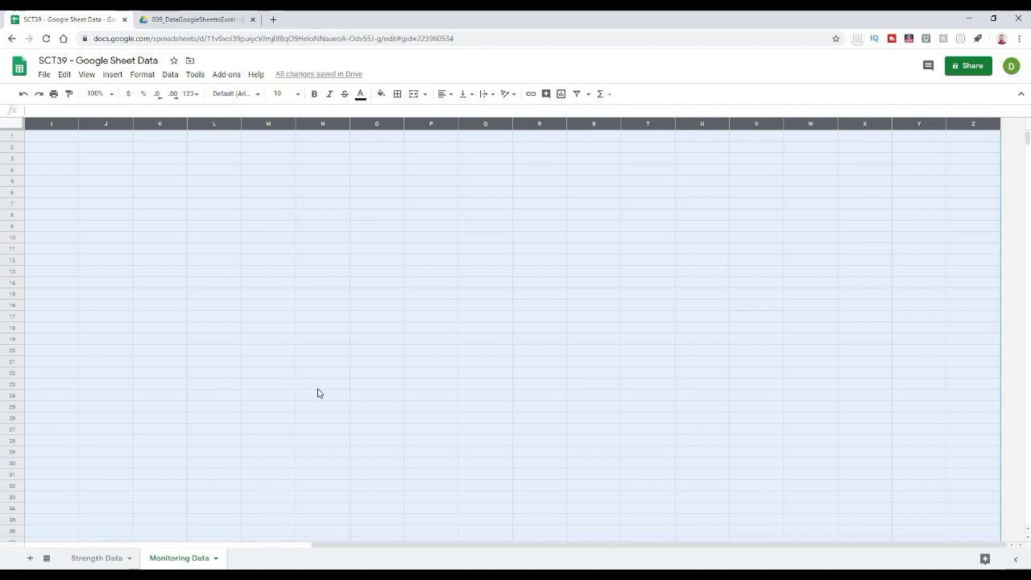
{"action": "left_click_drag", "start_coordinate": [382, 545], "coordinate": [165, 546]}
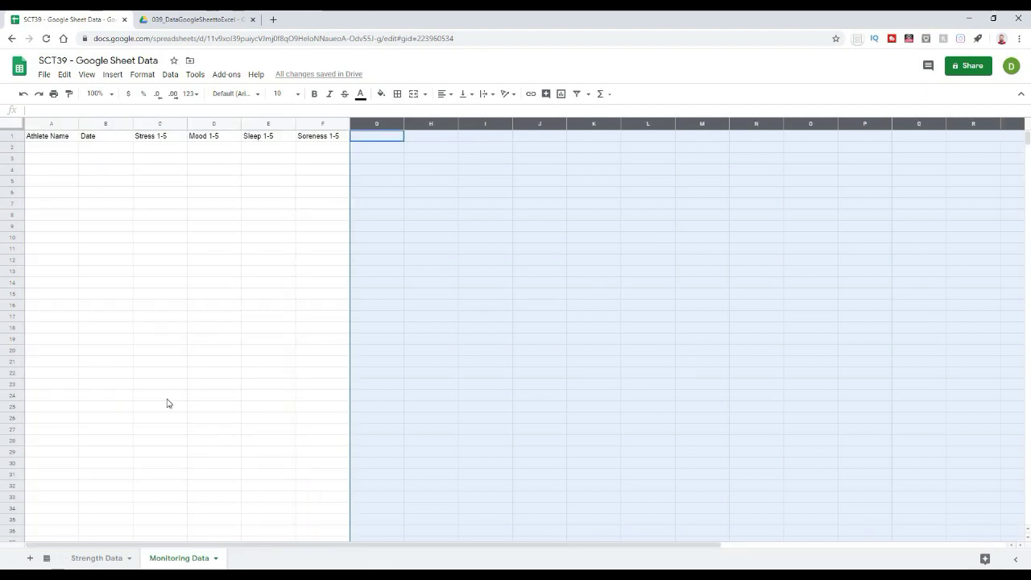
{"action": "left_click", "coordinate": [167, 398]}
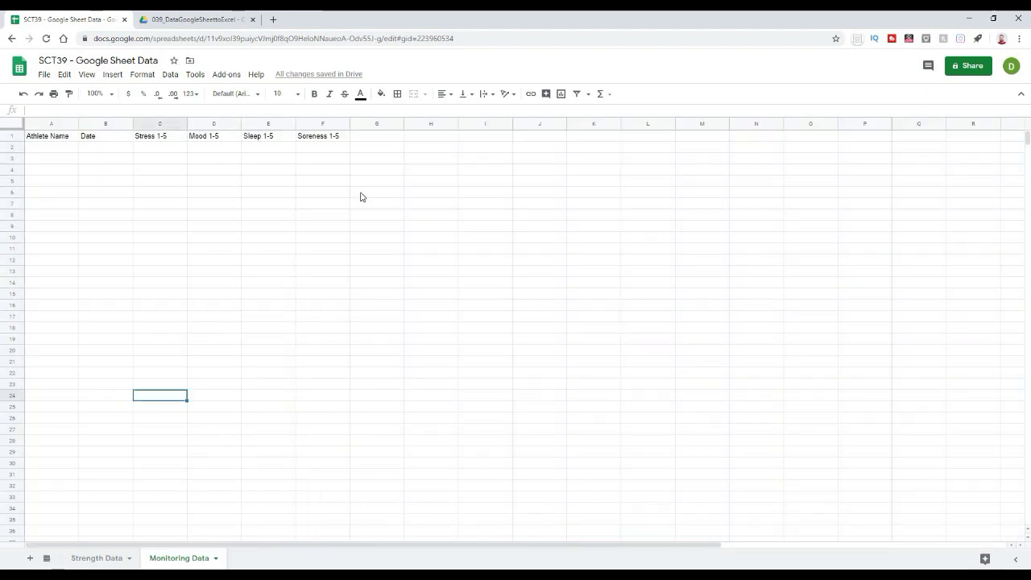
- Delete columns G–Z so the sheet ends at column F
{"action": "left_click", "coordinate": [376, 124]}
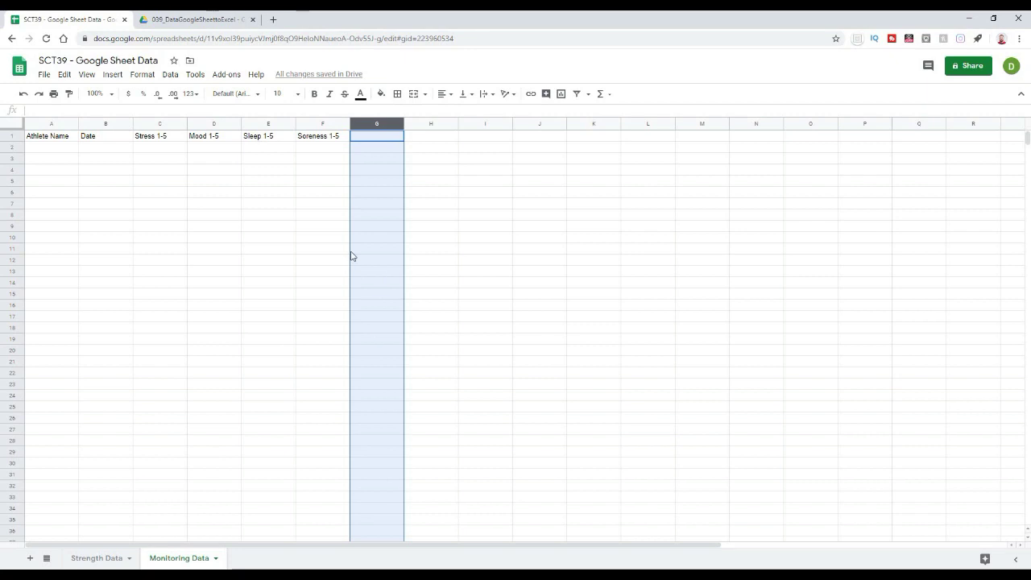
{"action": "key", "text": "ctrl+shift+Right"}
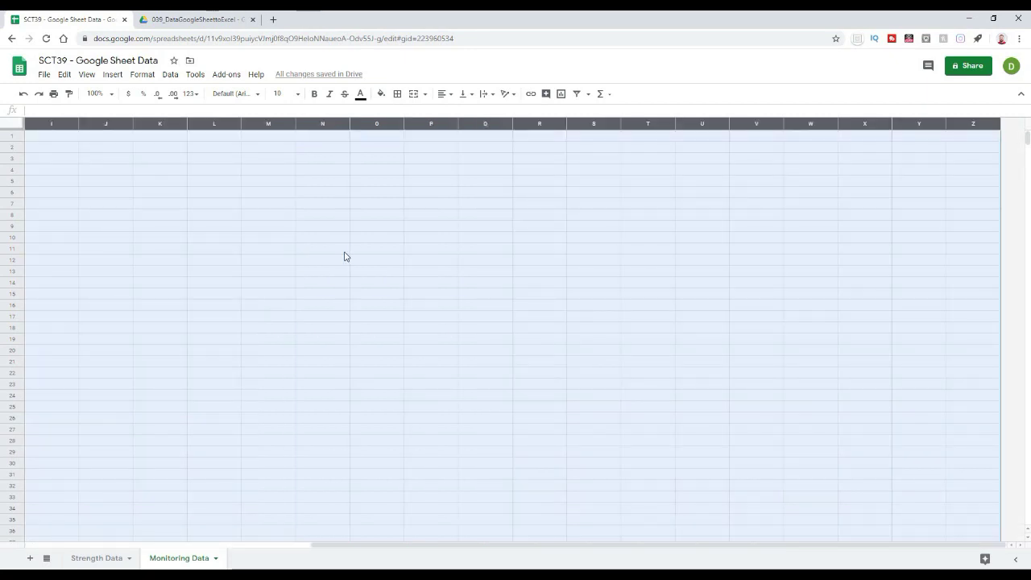
{"action": "right_click", "coordinate": [156, 125]}
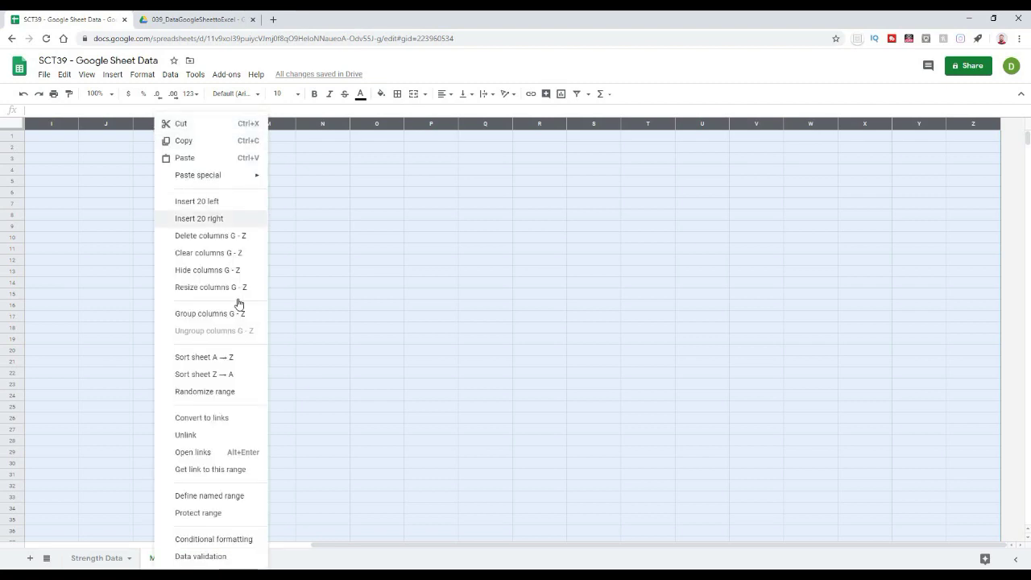
{"action": "left_click", "coordinate": [178, 238]}
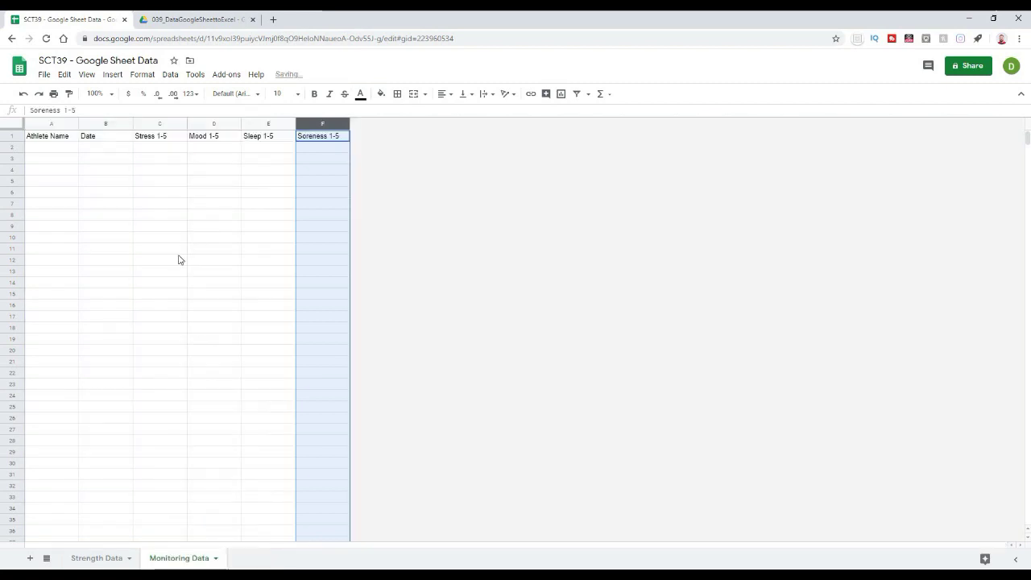
{"action": "left_click", "coordinate": [178, 260]}
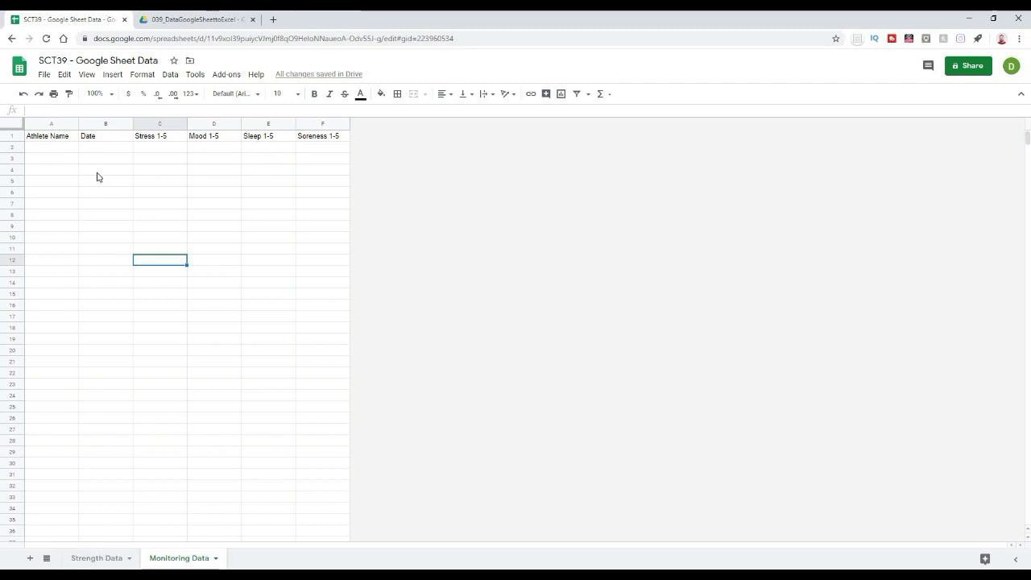
- Give header row A1:F1 a black fill with white text
{"action": "left_click", "coordinate": [91, 183]}
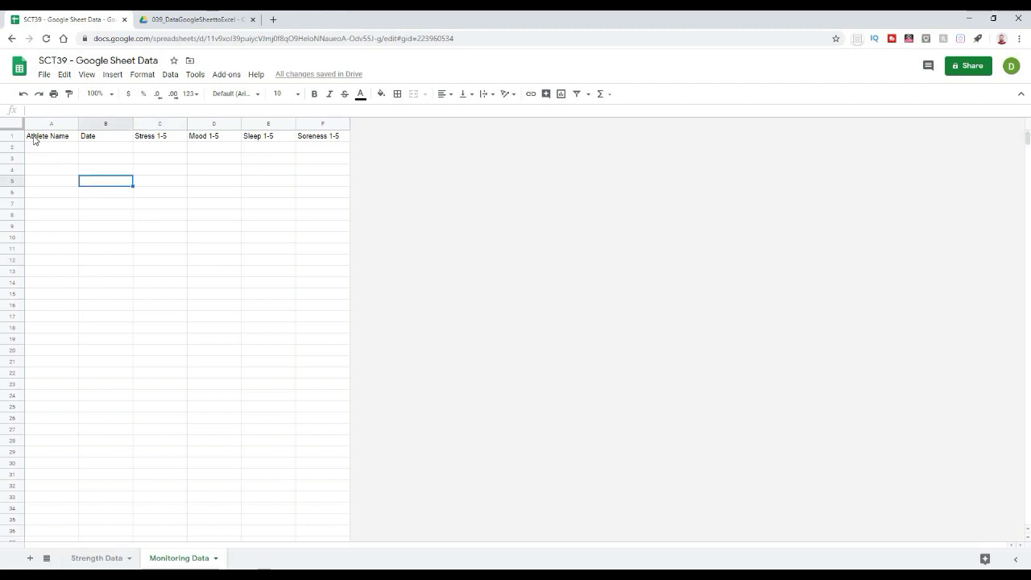
{"action": "left_click_drag", "start_coordinate": [34, 141], "coordinate": [322, 136]}
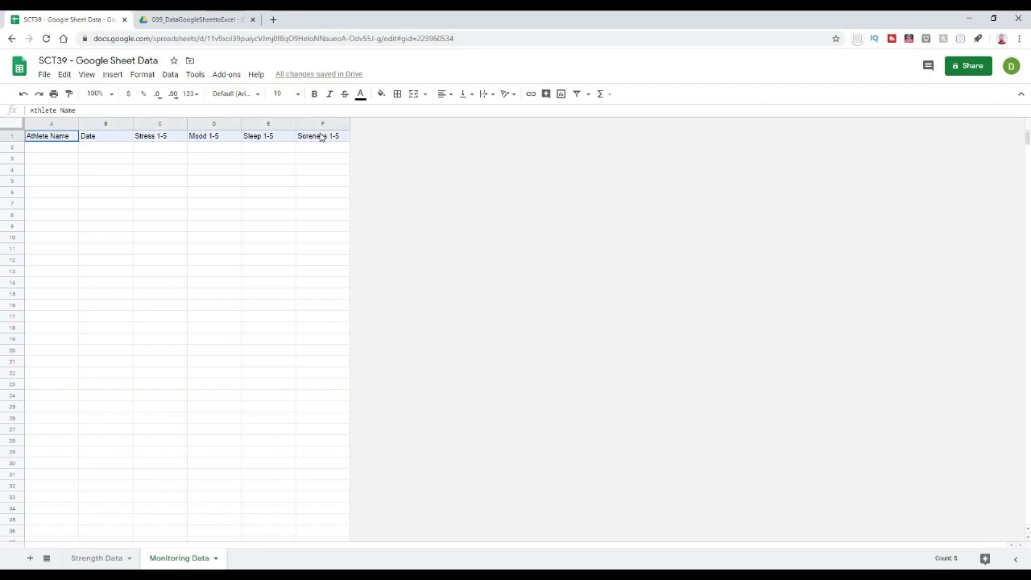
{"action": "left_click", "coordinate": [381, 93]}
{"action": "left_click", "coordinate": [388, 130]}
{"action": "left_click", "coordinate": [361, 93]}
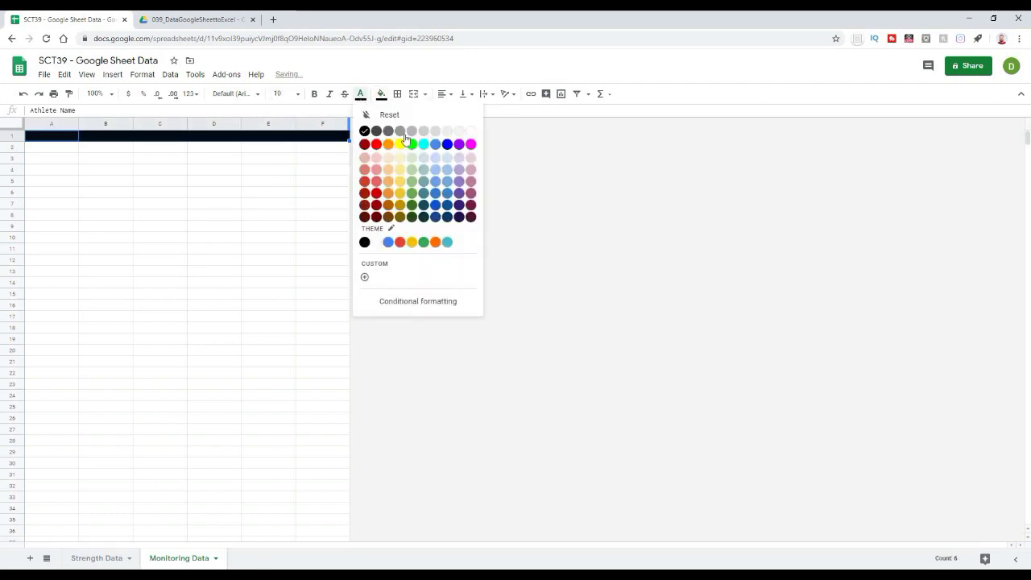
{"action": "left_click", "coordinate": [471, 131]}
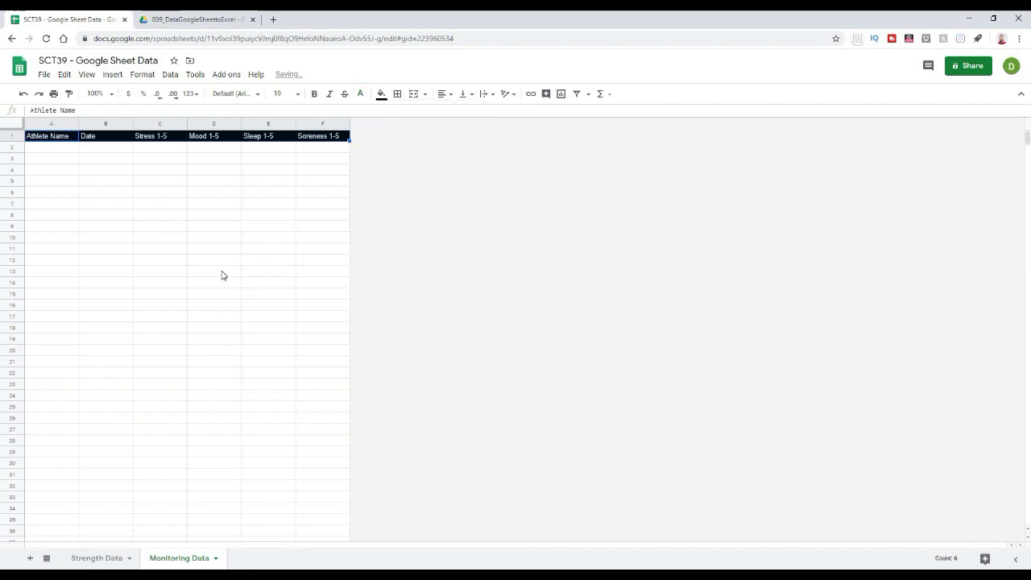
{"action": "left_click", "coordinate": [121, 251]}
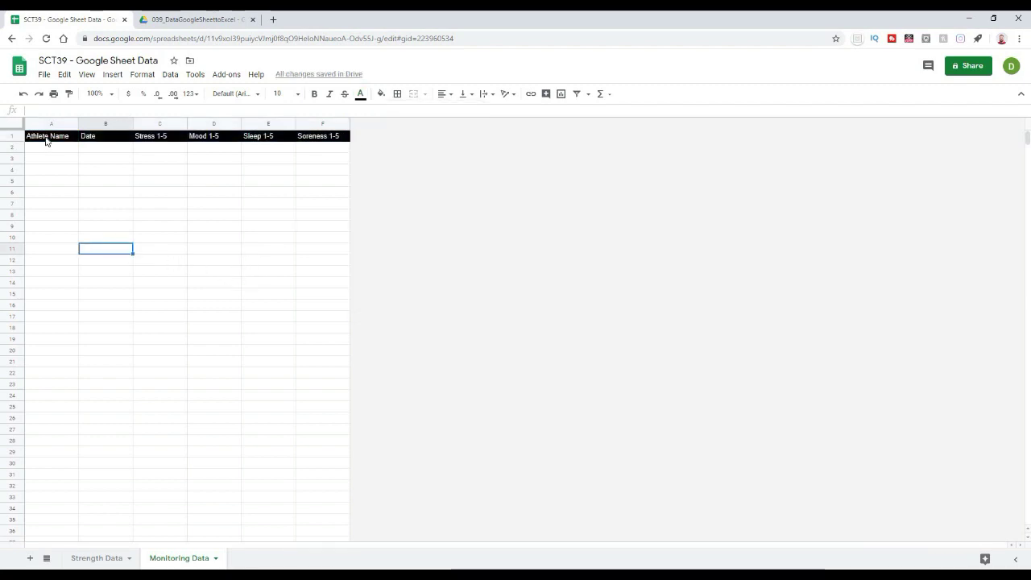
- Make the header text bold and centre it in each column
{"action": "left_click_drag", "start_coordinate": [46, 140], "coordinate": [303, 140]}
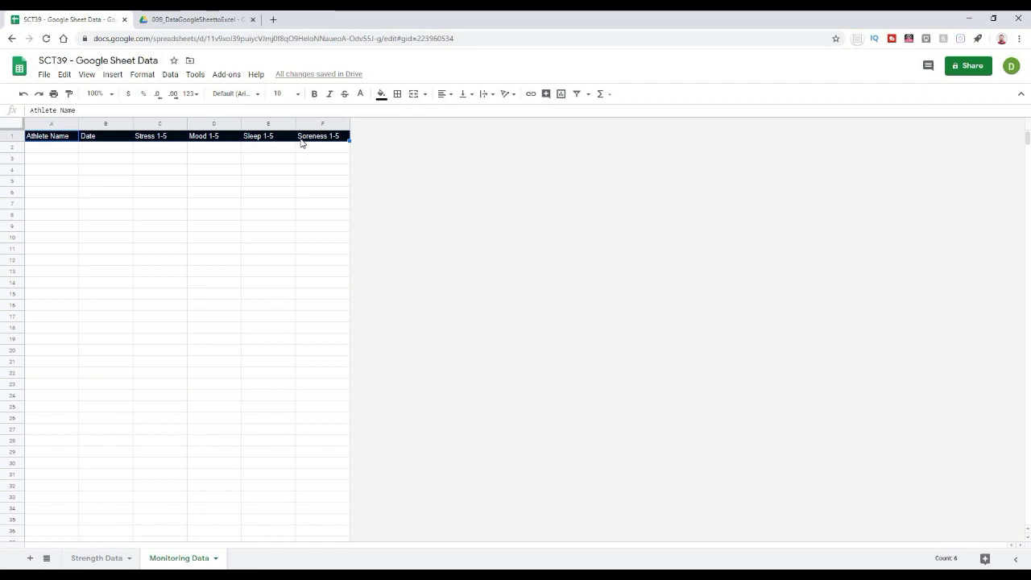
{"action": "key", "text": "ctrl+b"}
{"action": "left_click_drag", "start_coordinate": [62, 138], "coordinate": [342, 143]}
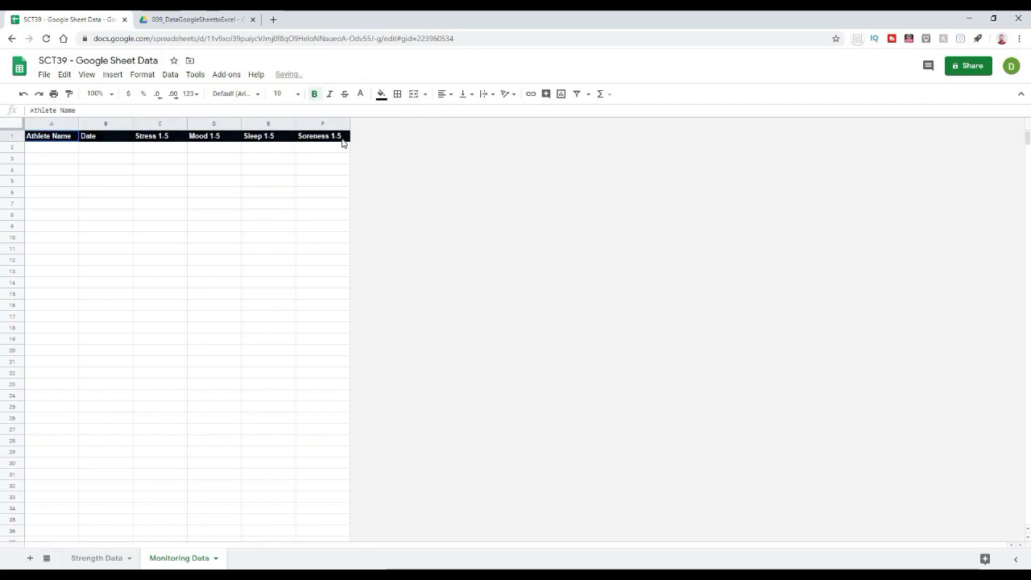
{"action": "left_click", "coordinate": [447, 94]}
{"action": "left_click", "coordinate": [455, 114]}
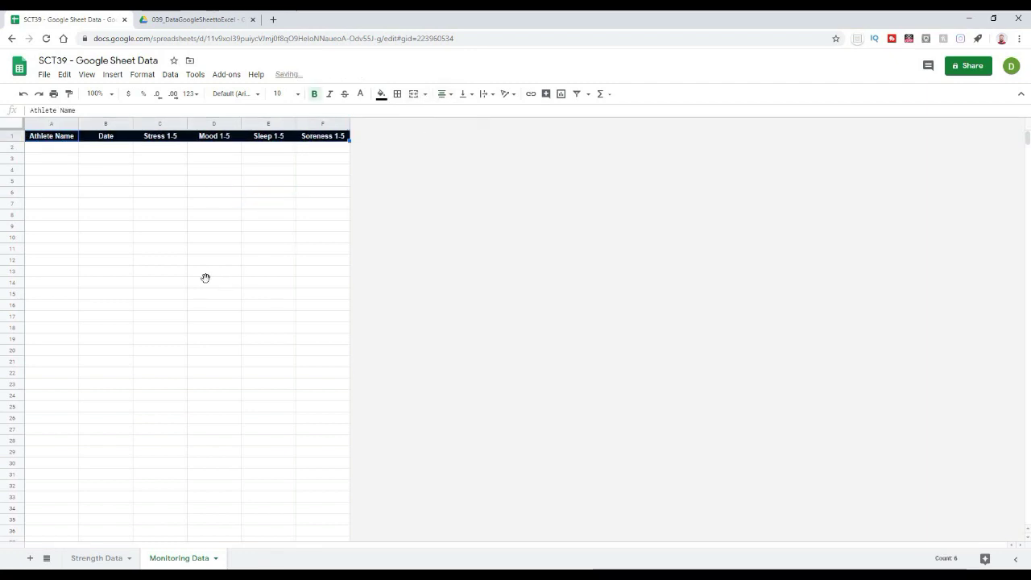
{"action": "left_click", "coordinate": [207, 279]}
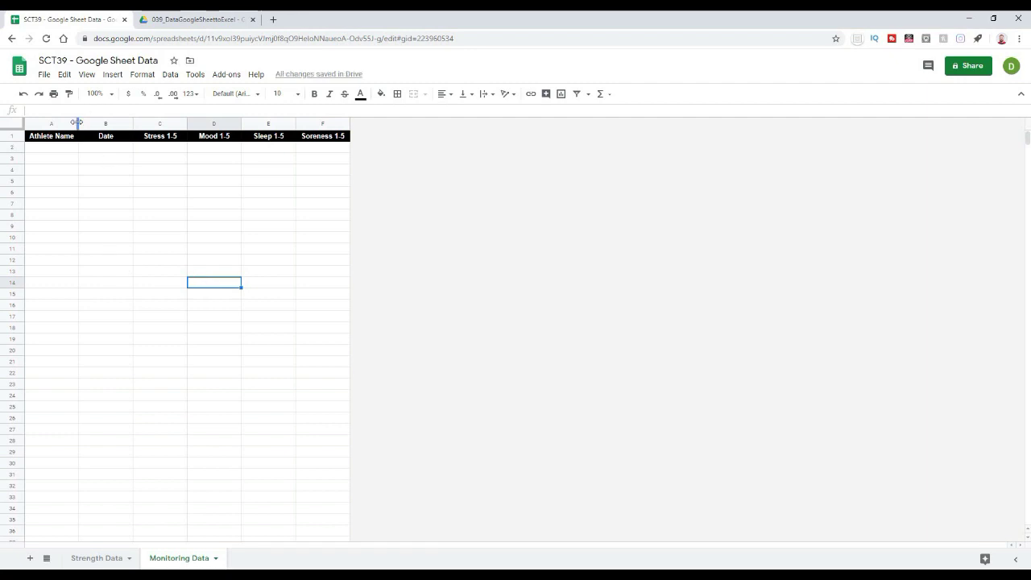
- Widen column A and enter Athlete 1, Athlete 2 and Athlete 3 in A2:A4
{"action": "left_click_drag", "start_coordinate": [77, 123], "coordinate": [166, 123]}
{"action": "left_click", "coordinate": [81, 149]}
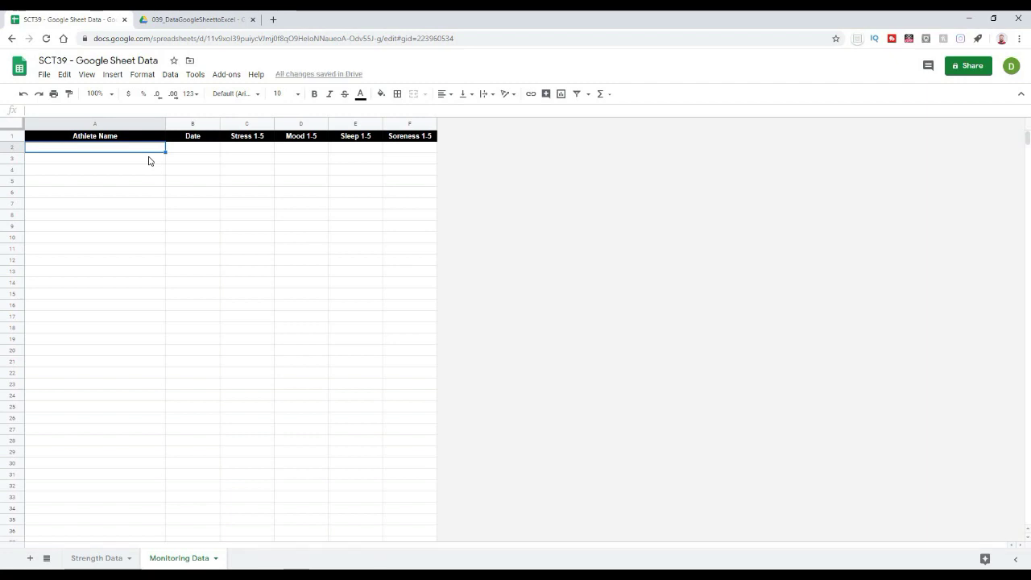
{"action": "type", "text": "Athlete 1"}
{"action": "key", "text": "Return"}
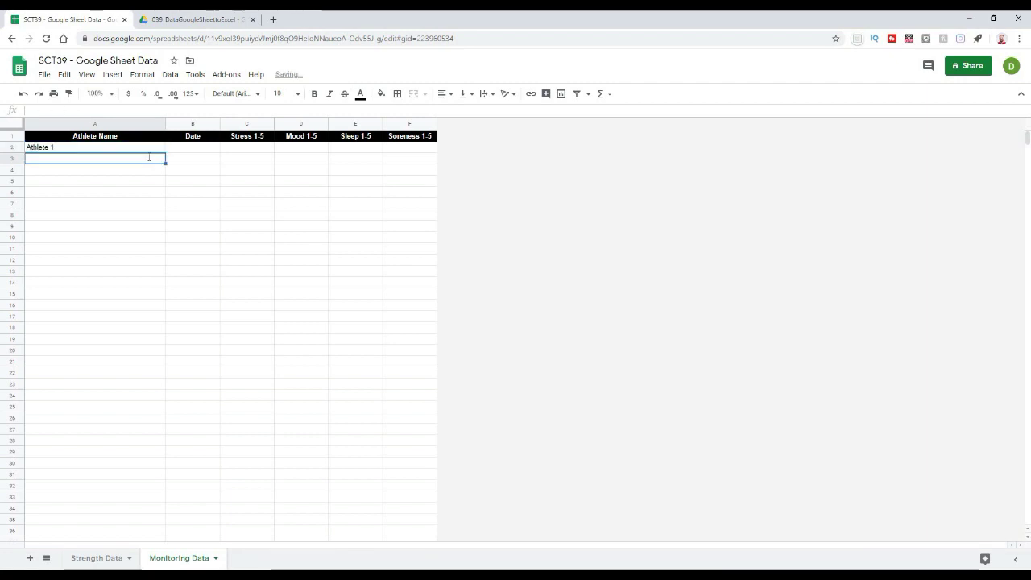
{"action": "type", "text": "Athlete 2"}
{"action": "key", "text": "Return"}
{"action": "type", "text": "AThlete "}
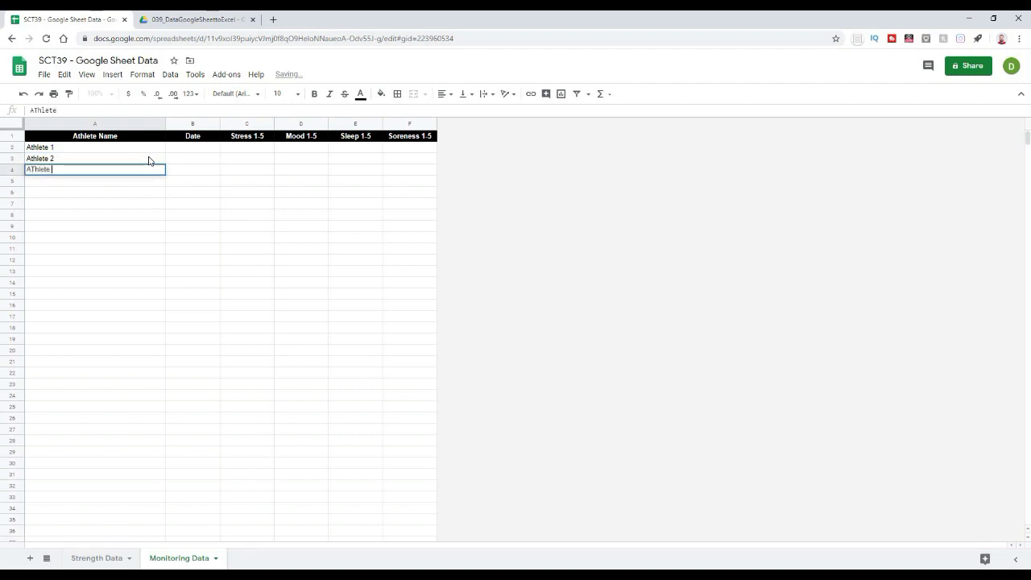
{"action": "type", "text": "thlete 3"}
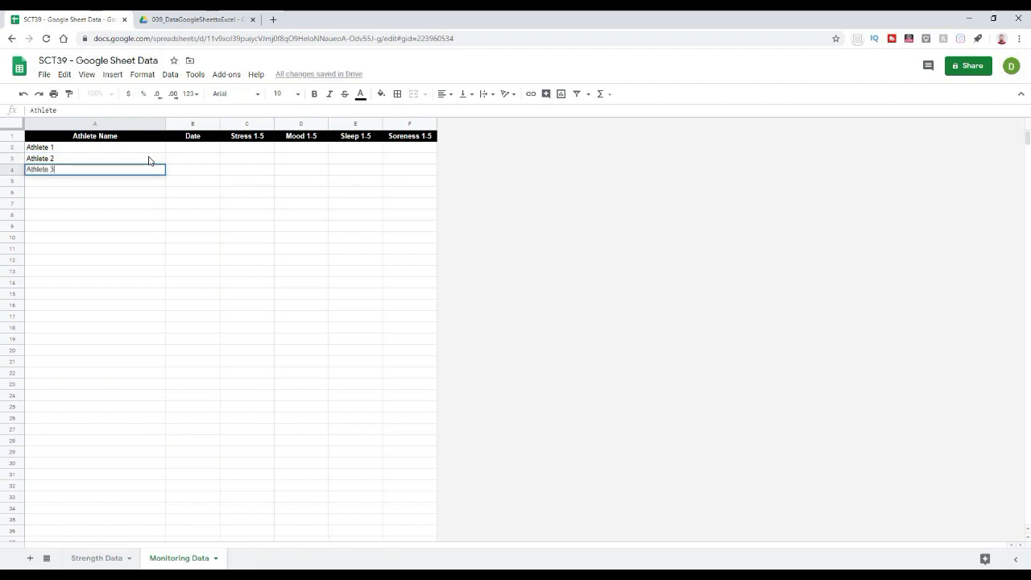
{"action": "key", "text": "Return"}
- Fill the series down to continue with Athlete 4 through Athlete 7 in rows 5–8
{"action": "left_click", "coordinate": [133, 151]}
{"action": "left_click", "coordinate": [137, 170], "text": "shift"}
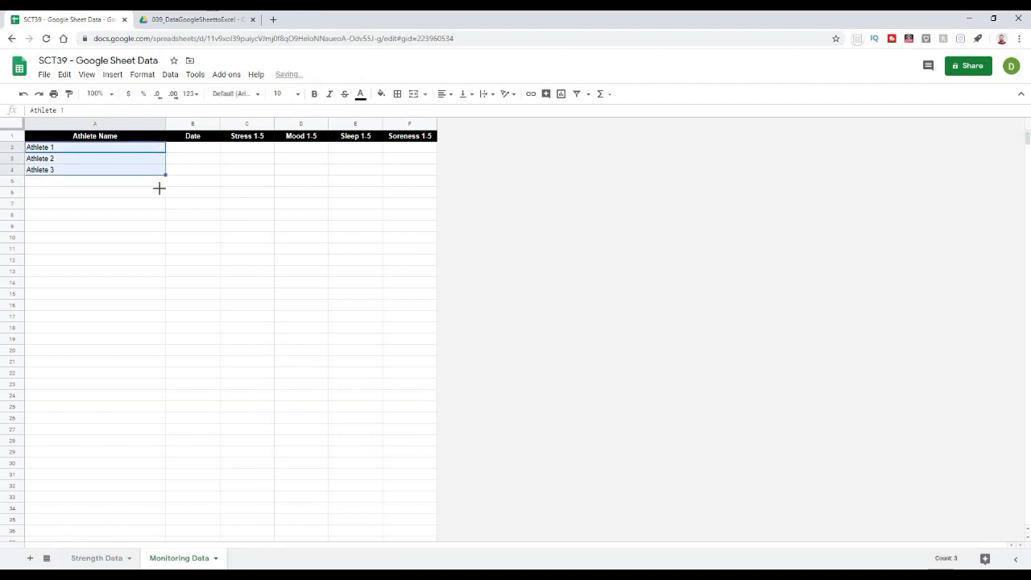
{"action": "left_click_drag", "start_coordinate": [159, 188], "coordinate": [161, 219]}
{"action": "left_click", "coordinate": [203, 227]}
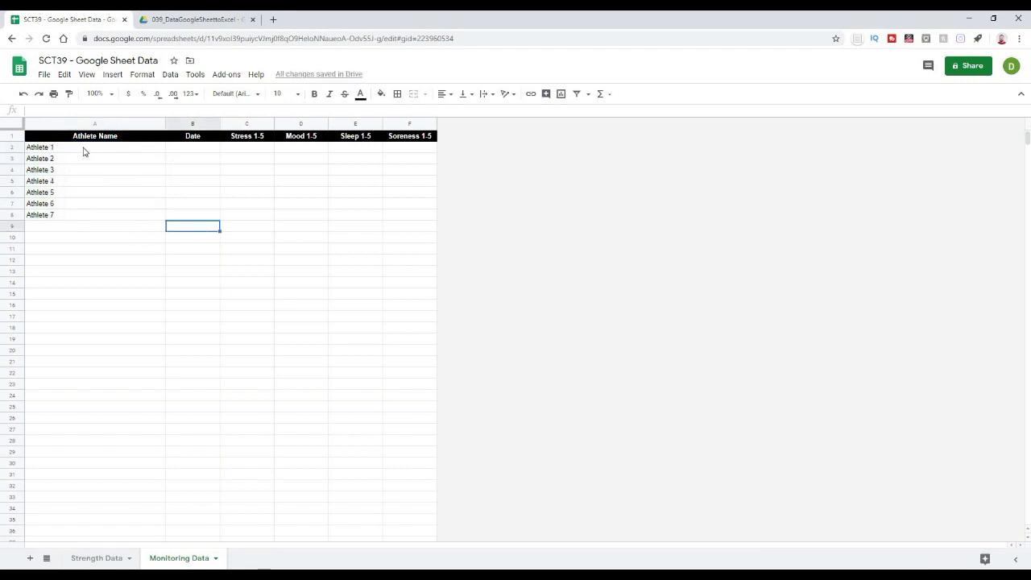
{"action": "left_click_drag", "start_coordinate": [84, 151], "coordinate": [110, 175]}
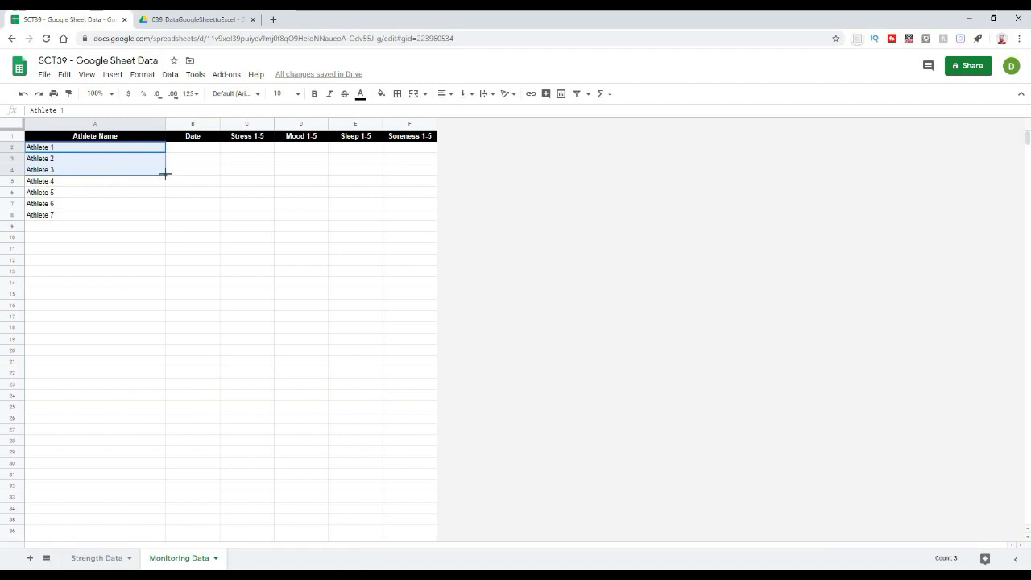
{"action": "left_click_drag", "start_coordinate": [165, 174], "coordinate": [163, 220]}
{"action": "left_click", "coordinate": [72, 248]}
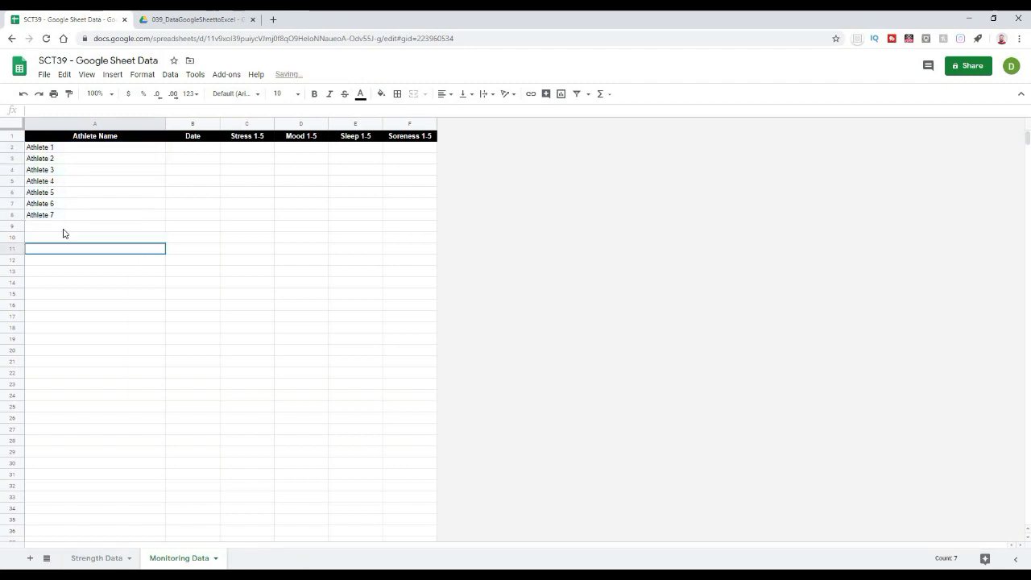
{"action": "left_click", "coordinate": [50, 217]}
{"action": "left_click", "coordinate": [265, 228]}
{"action": "left_click", "coordinate": [197, 148]}
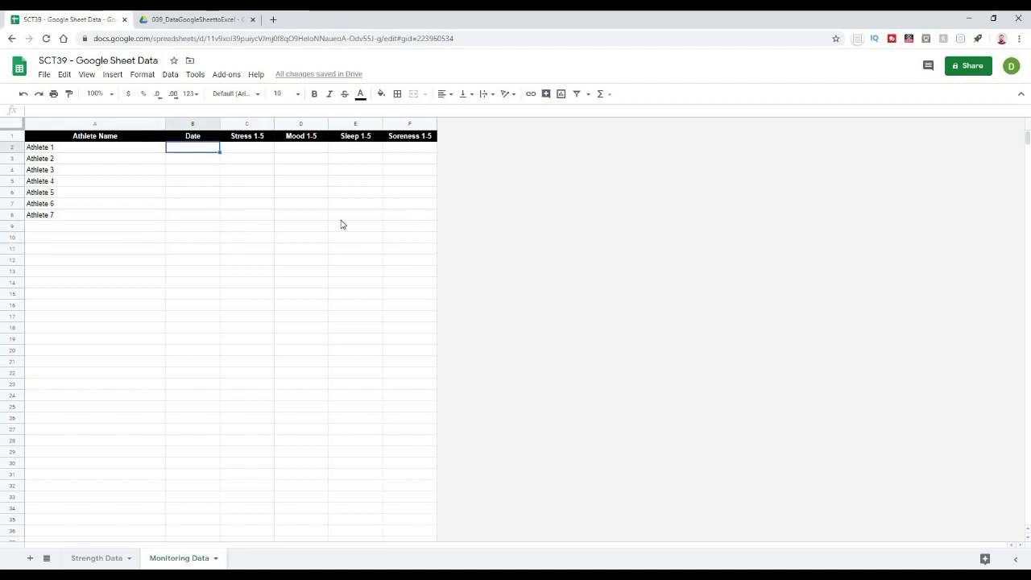
- Enter the date 5/23/2020 in B2 for Athlete 1 and copy it
{"action": "type", "text": "5/23"}
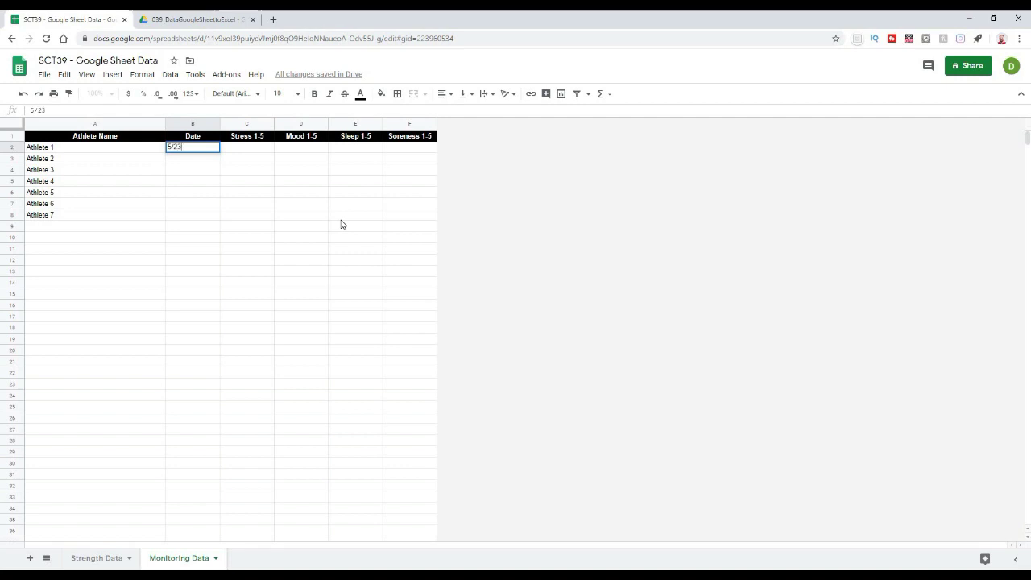
{"action": "type", "text": "/2020"}
{"action": "key", "text": "Return"}
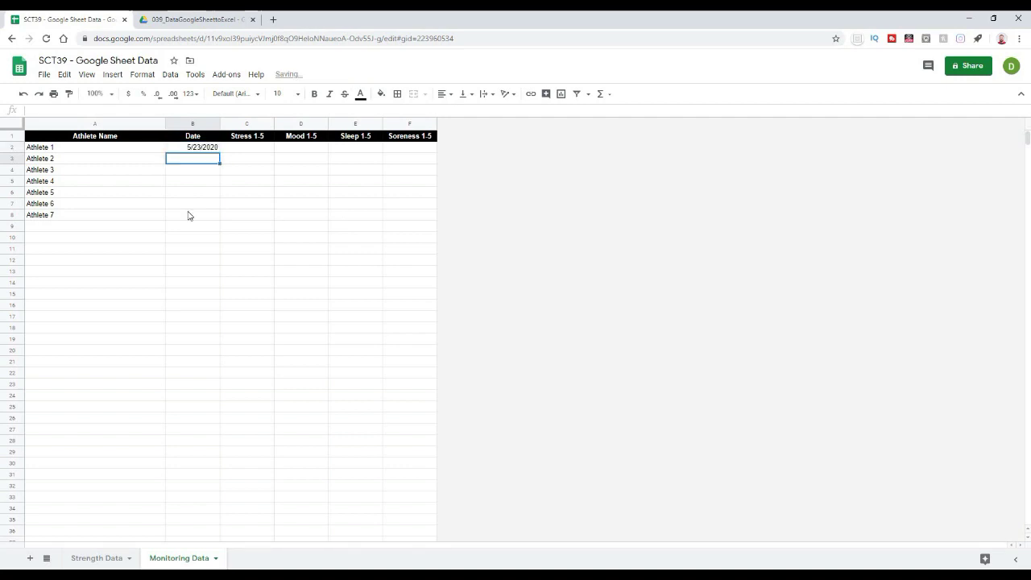
{"action": "key", "text": "Up"}
{"action": "key", "text": "ctrl+c"}
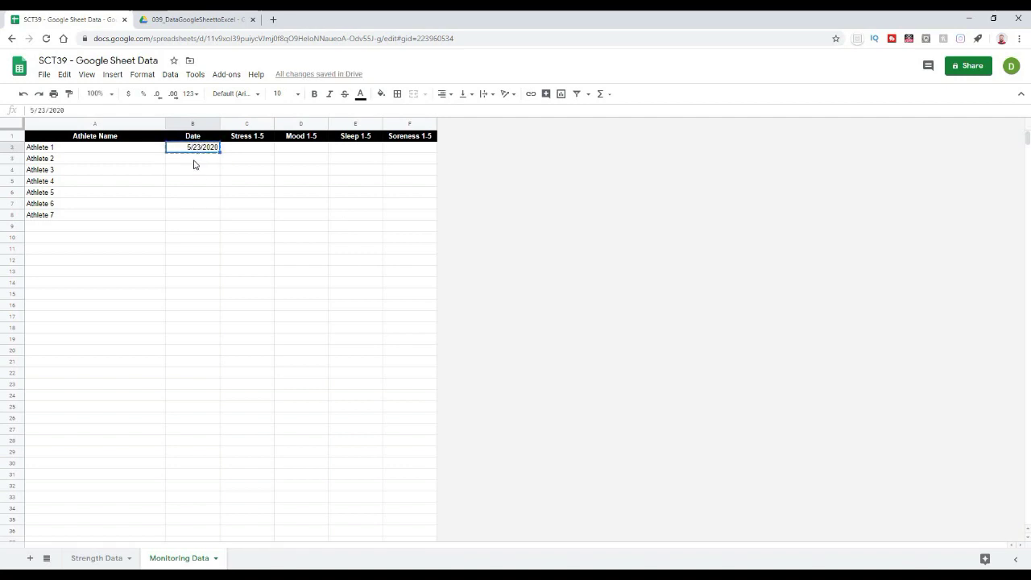
- Paste the 5/23/2020 date into B3:B8 for the remaining athletes
{"action": "left_click_drag", "start_coordinate": [193, 163], "coordinate": [193, 216]}
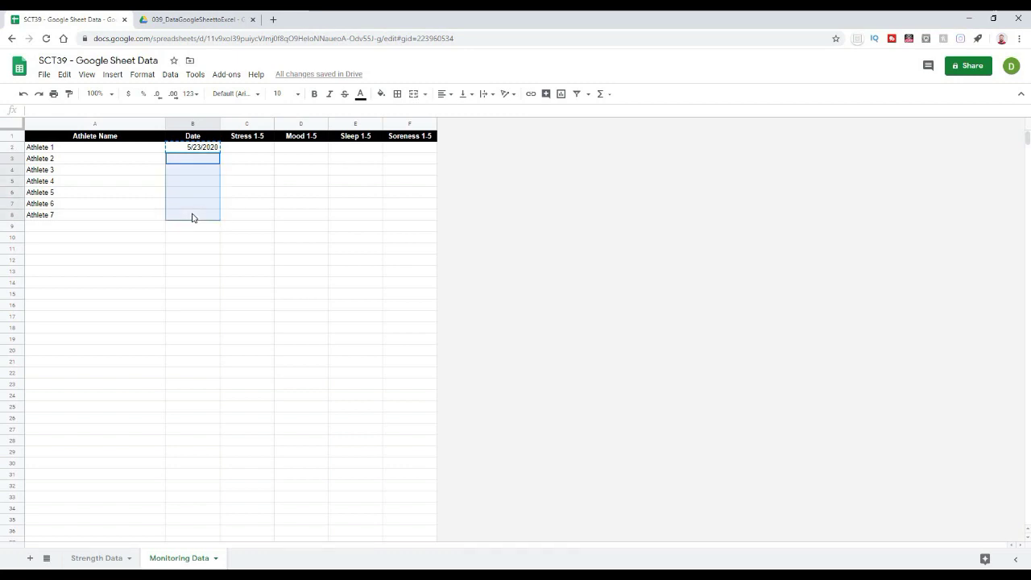
{"action": "right_click", "coordinate": [194, 216]}
{"action": "mouse_move", "coordinate": [201, 217]}
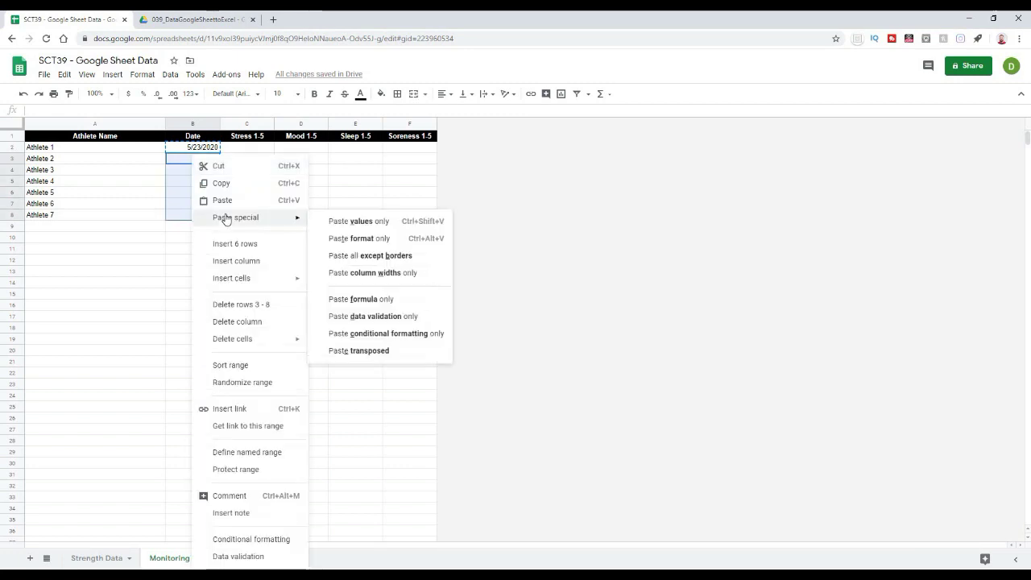
{"action": "left_click", "coordinate": [332, 221]}
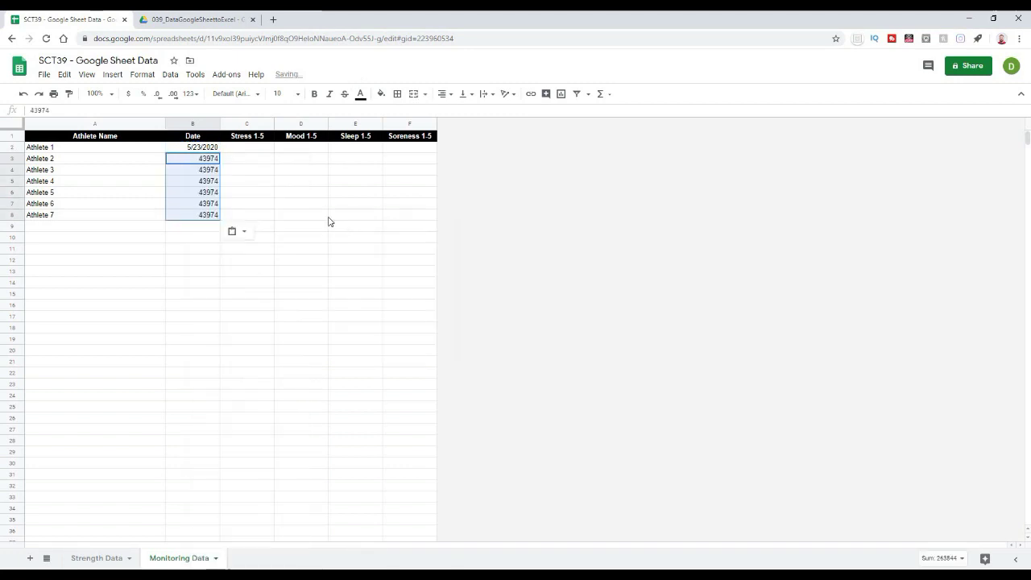
{"action": "left_click", "coordinate": [241, 248]}
{"action": "left_click_drag", "start_coordinate": [184, 161], "coordinate": [188, 212]}
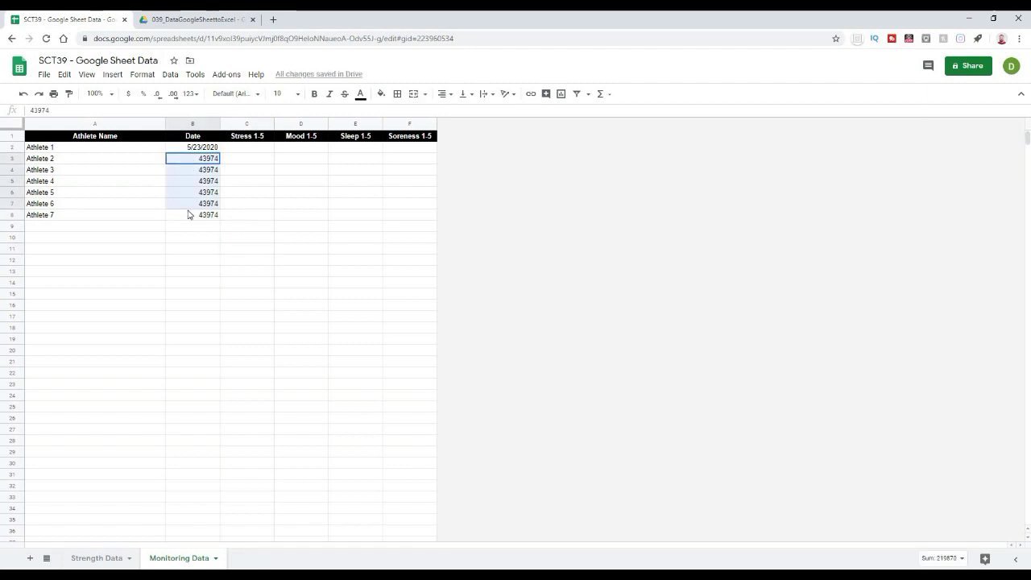
{"action": "left_click", "coordinate": [188, 203]}
{"action": "left_click_drag", "start_coordinate": [192, 159], "coordinate": [191, 222]}
{"action": "key", "text": "ctrl+v"}
{"action": "left_click_drag", "start_coordinate": [284, 203], "coordinate": [284, 193]}
{"action": "left_click_drag", "start_coordinate": [248, 291], "coordinate": [249, 280]}
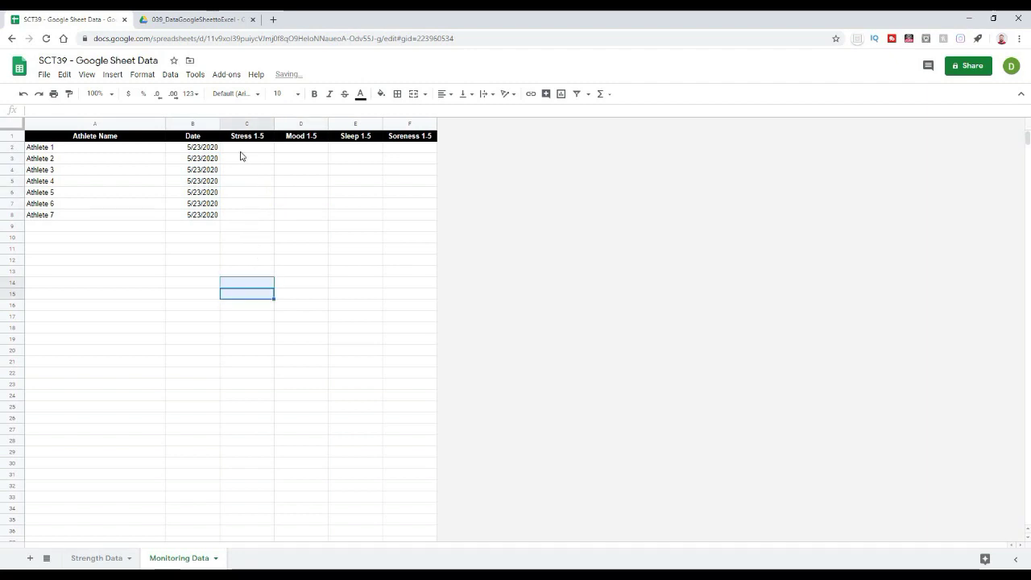
{"action": "left_click_drag", "start_coordinate": [242, 147], "coordinate": [256, 217]}
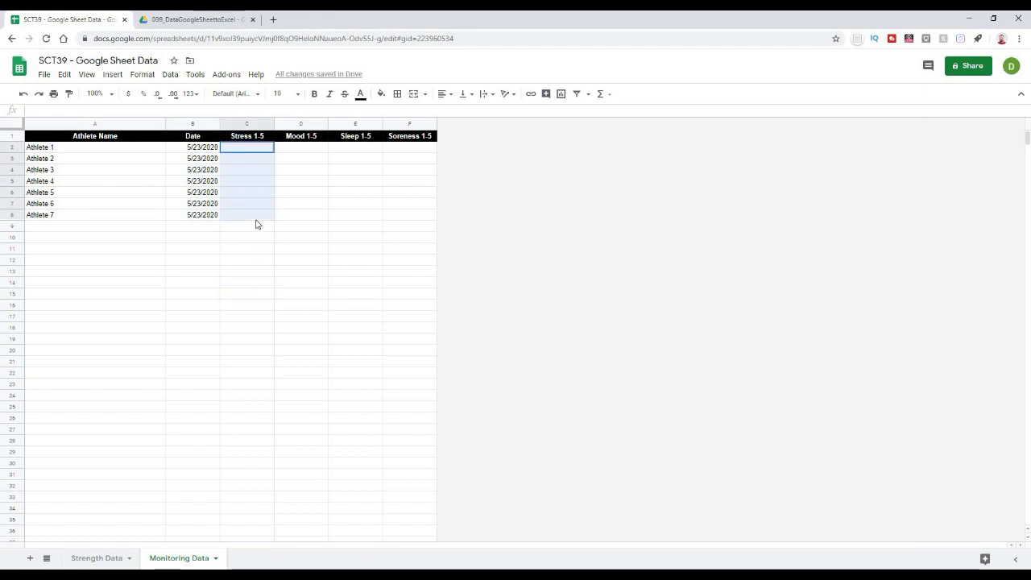
- Enter the formula =RANDBETWEEN(1,5) in C2 for the first stress score
{"action": "left_click", "coordinate": [248, 248]}
{"action": "left_click", "coordinate": [235, 150]}
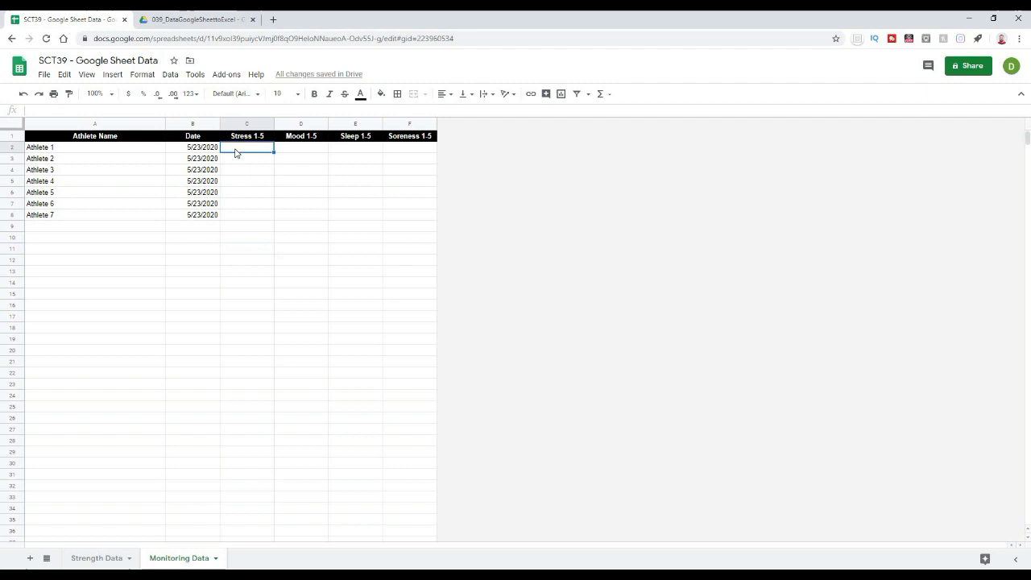
{"action": "type", "text": "=ra"}
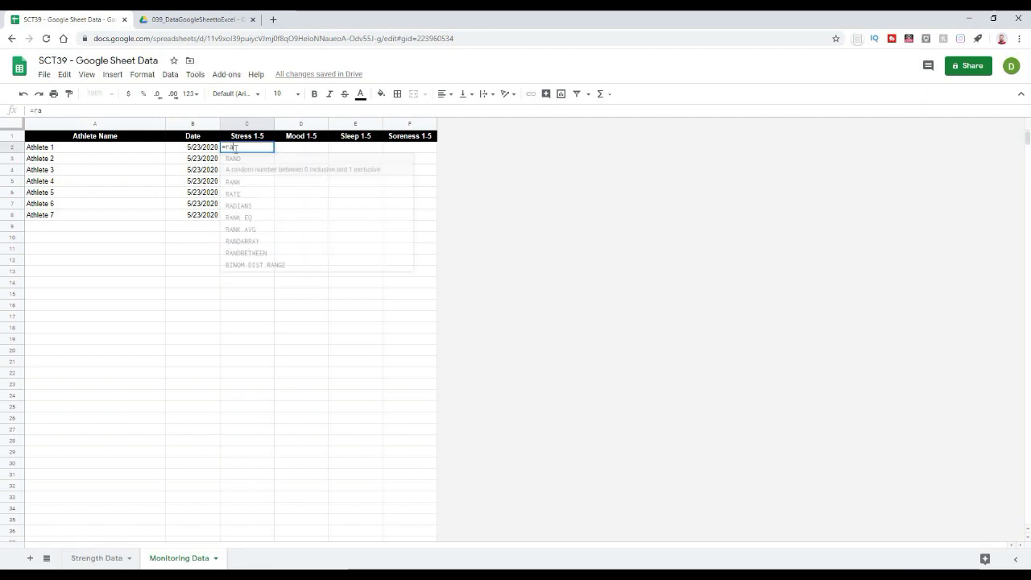
{"action": "type", "text": "ndbetween"}
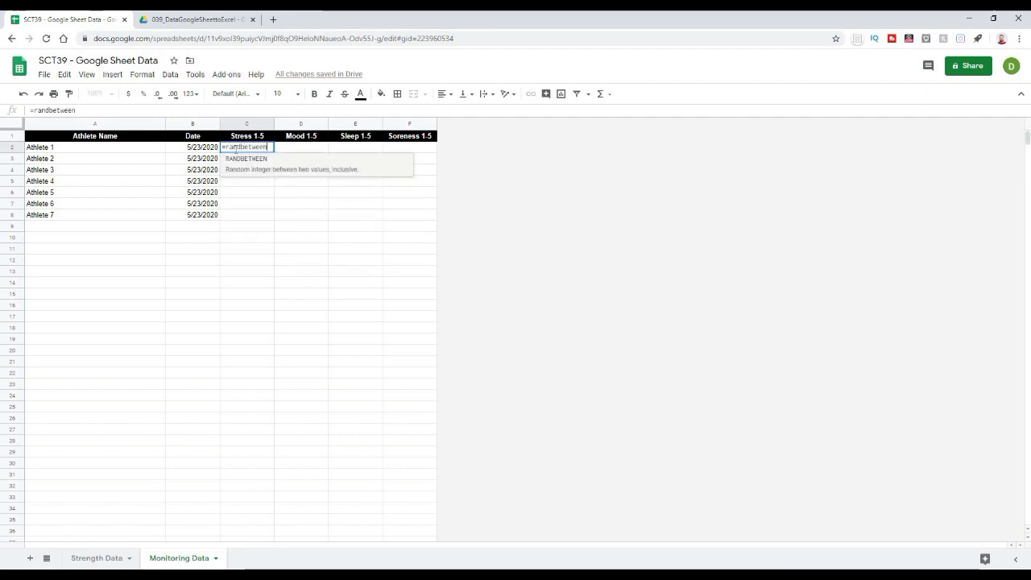
{"action": "type", "text": "("}
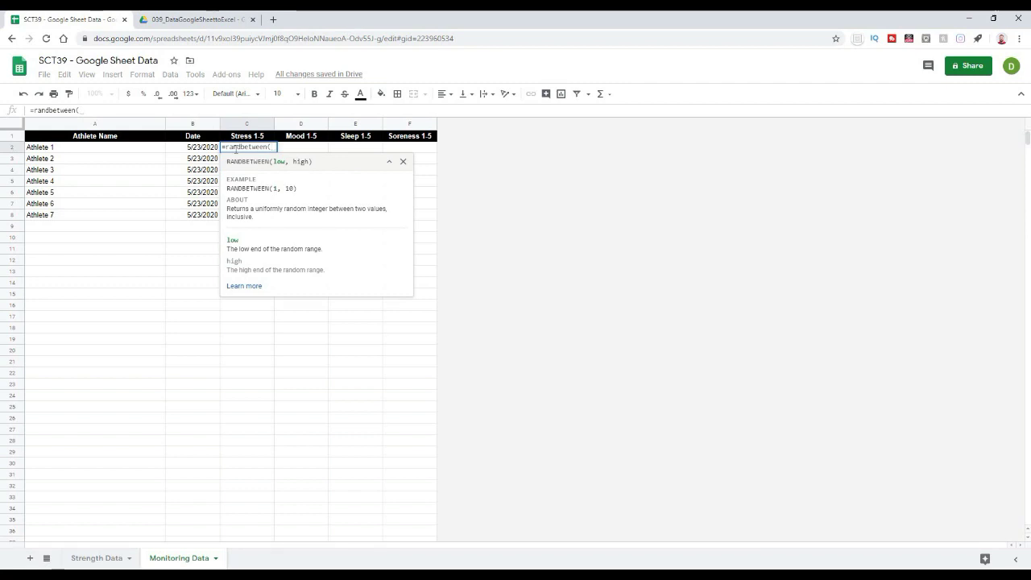
{"action": "type", "text": "1,"}
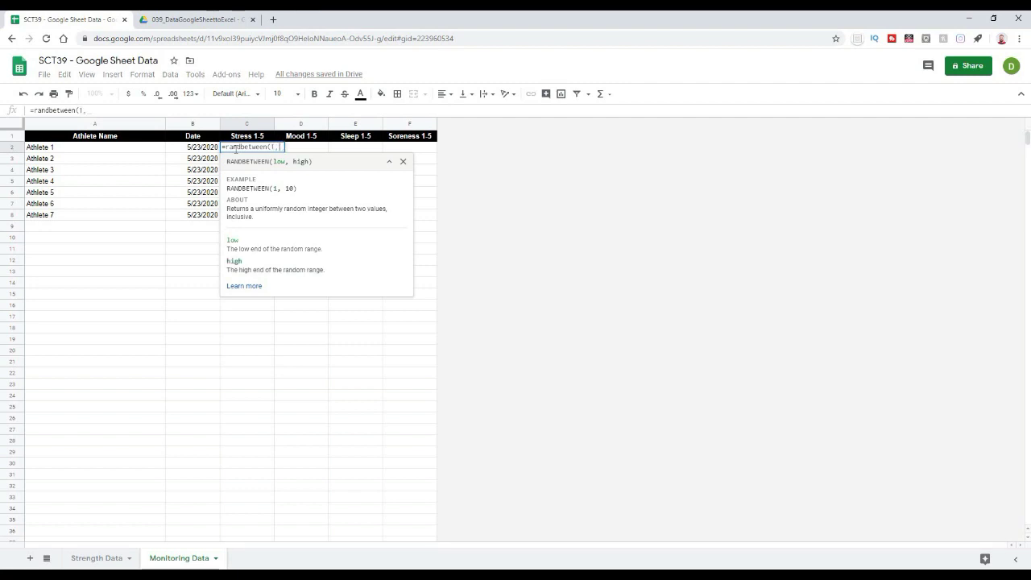
{"action": "type", "text": "5)"}
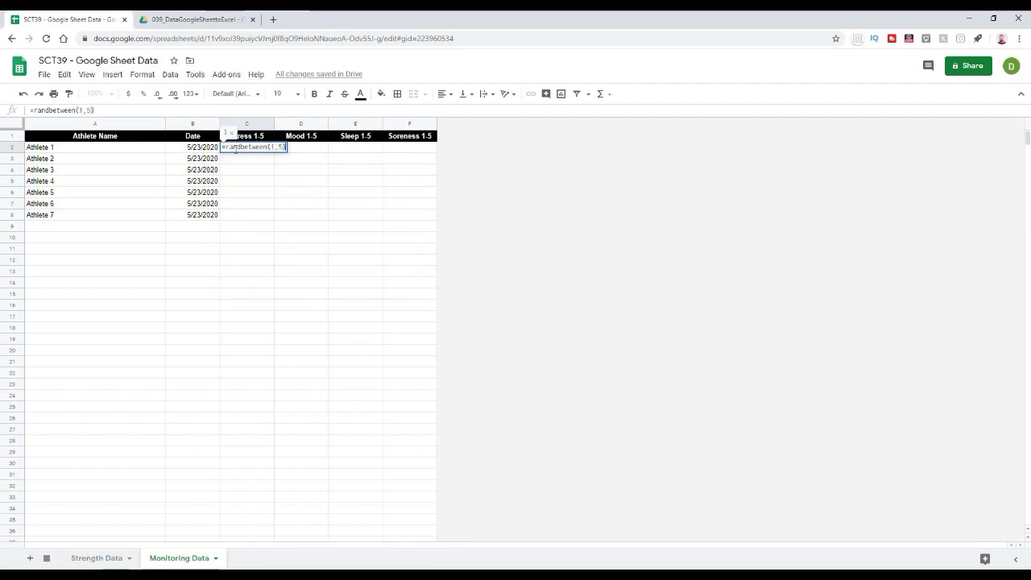
{"action": "key", "text": "Return"}
- Copy the RANDBETWEEN formula across C2:F8 for all four score columns
{"action": "left_click", "coordinate": [252, 147]}
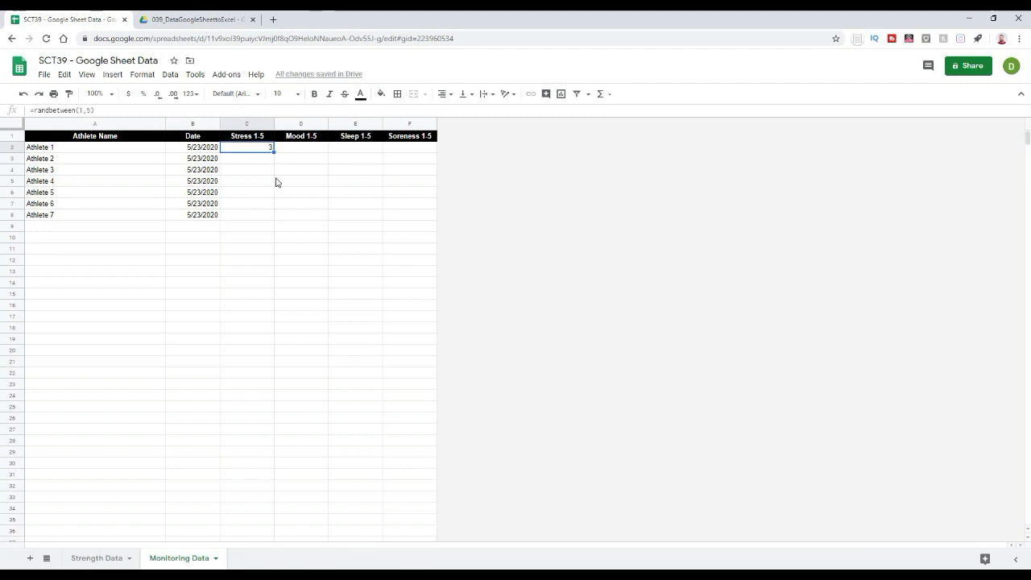
{"action": "key", "text": "ctrl+c"}
{"action": "left_click", "coordinate": [270, 182]}
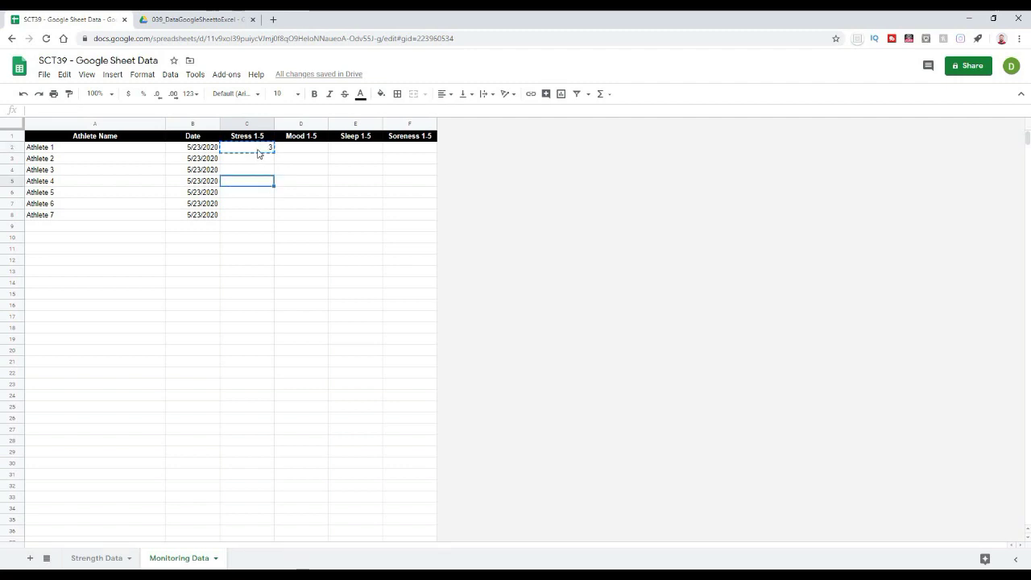
{"action": "left_click_drag", "start_coordinate": [258, 153], "coordinate": [405, 227]}
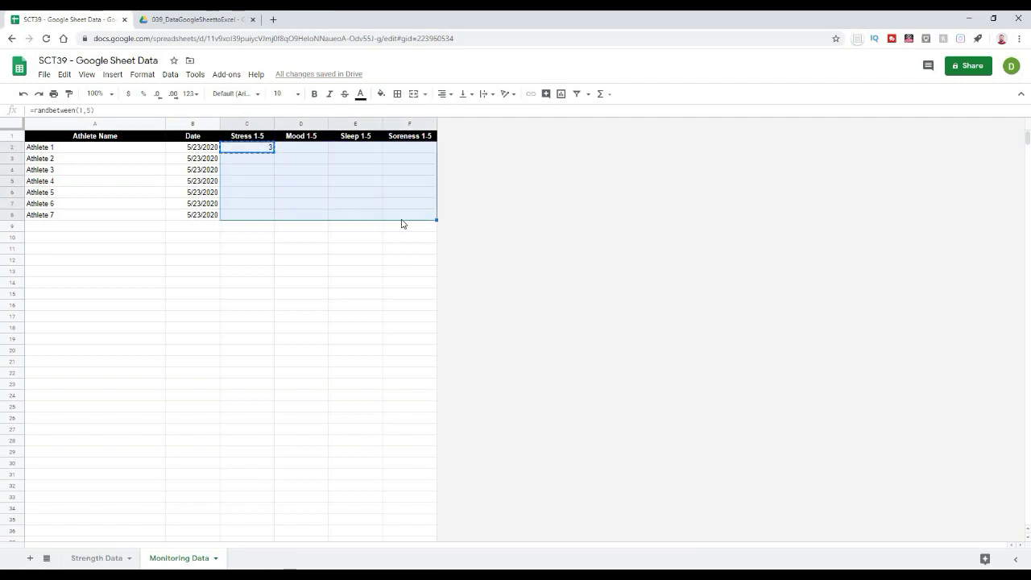
{"action": "key", "text": "ctrl+v"}
{"action": "left_click", "coordinate": [265, 306]}
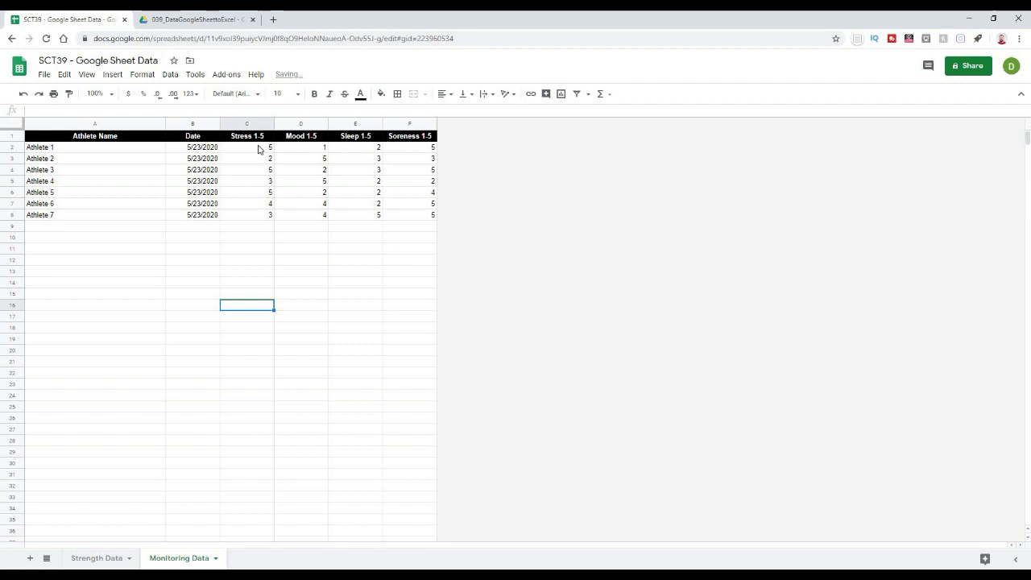
{"action": "left_click_drag", "start_coordinate": [260, 147], "coordinate": [407, 216]}
{"action": "left_click", "coordinate": [242, 226]}
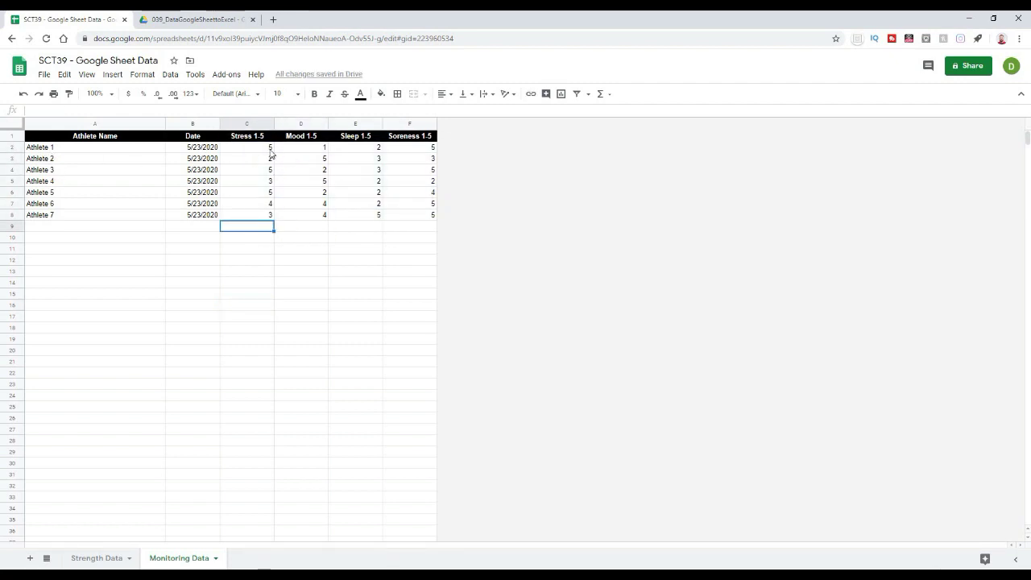
- Copy C2:F8 and paste it back as values only to fix the scores
{"action": "left_click", "coordinate": [286, 248]}
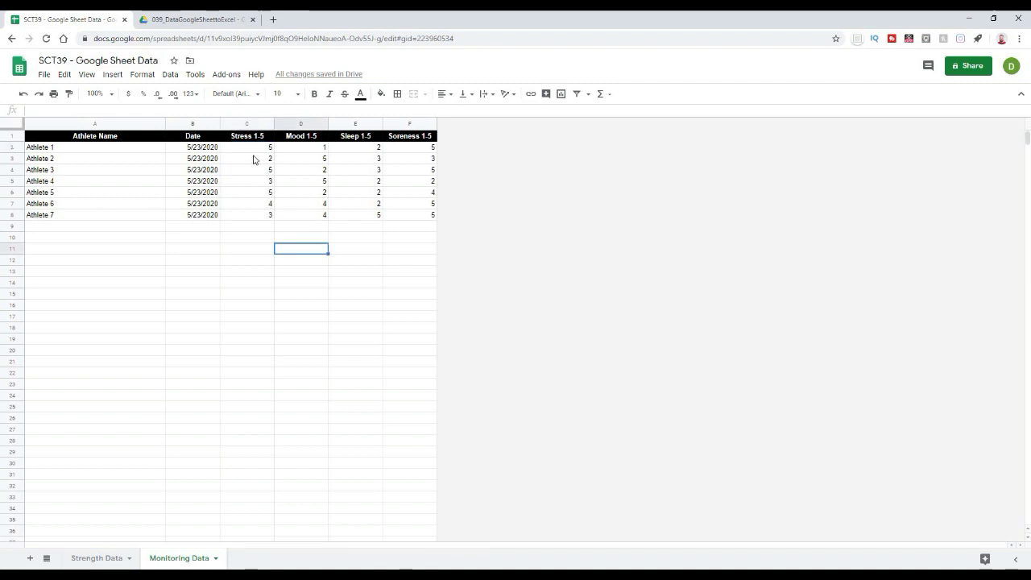
{"action": "left_click_drag", "start_coordinate": [249, 149], "coordinate": [401, 220]}
{"action": "key", "text": "ctrl+c"}
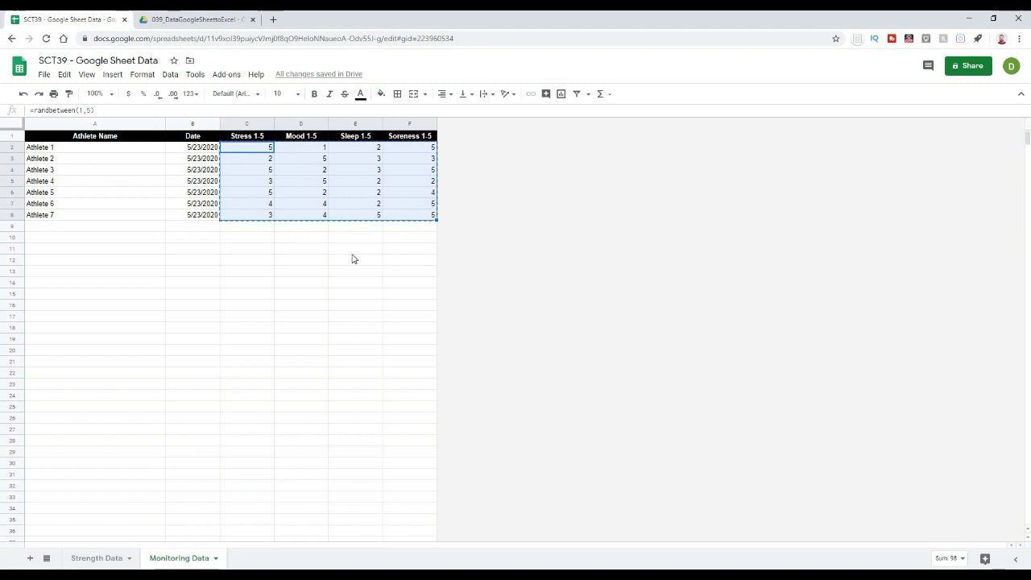
{"action": "right_click", "coordinate": [242, 154]}
{"action": "mouse_move", "coordinate": [334, 213]}
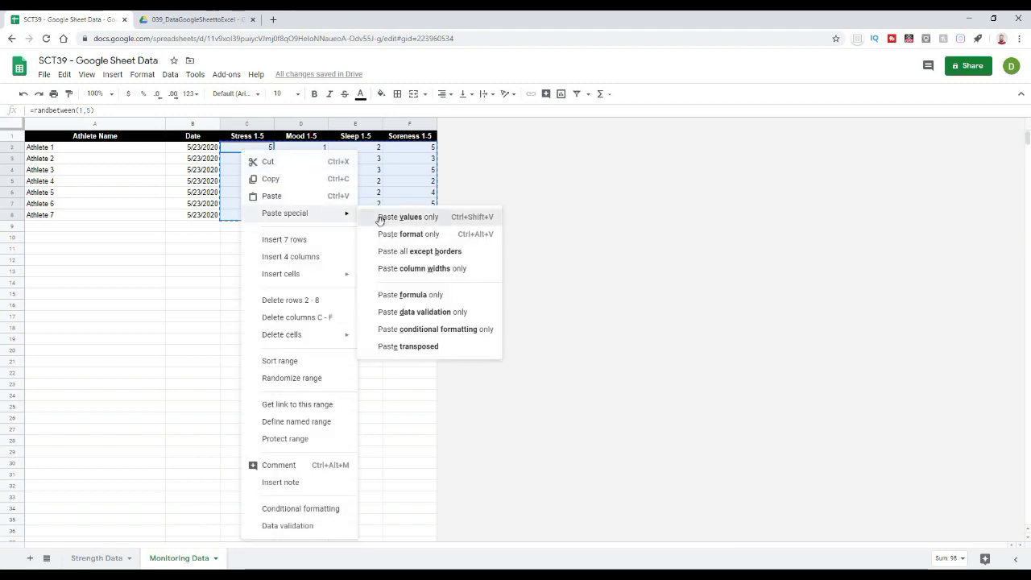
{"action": "left_click", "coordinate": [407, 217]}
{"action": "left_click", "coordinate": [409, 271]}
- Spot-check Stress and Mood cells to confirm they now hold plain numbers
{"action": "left_click", "coordinate": [259, 149]}
{"action": "left_click", "coordinate": [257, 159]}
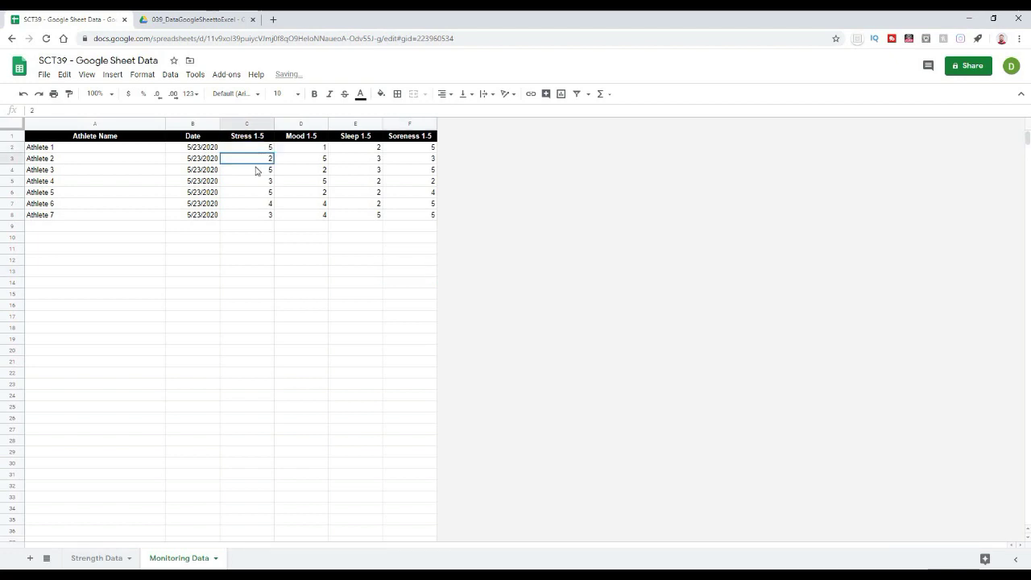
{"action": "key", "text": "Down"}
{"action": "key", "text": "Down"}
{"action": "key", "text": "Down"}
{"action": "key", "text": "Down"}
{"action": "key", "text": "Down"}
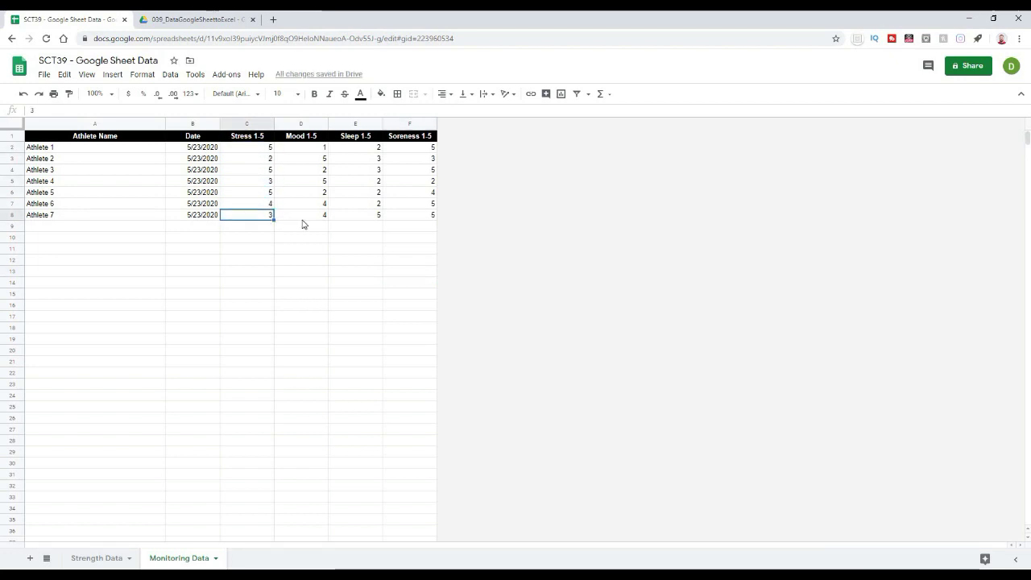
{"action": "left_click", "coordinate": [303, 214]}
{"action": "left_click", "coordinate": [301, 203]}
{"action": "left_click", "coordinate": [300, 191]}
{"action": "left_click", "coordinate": [299, 181]}
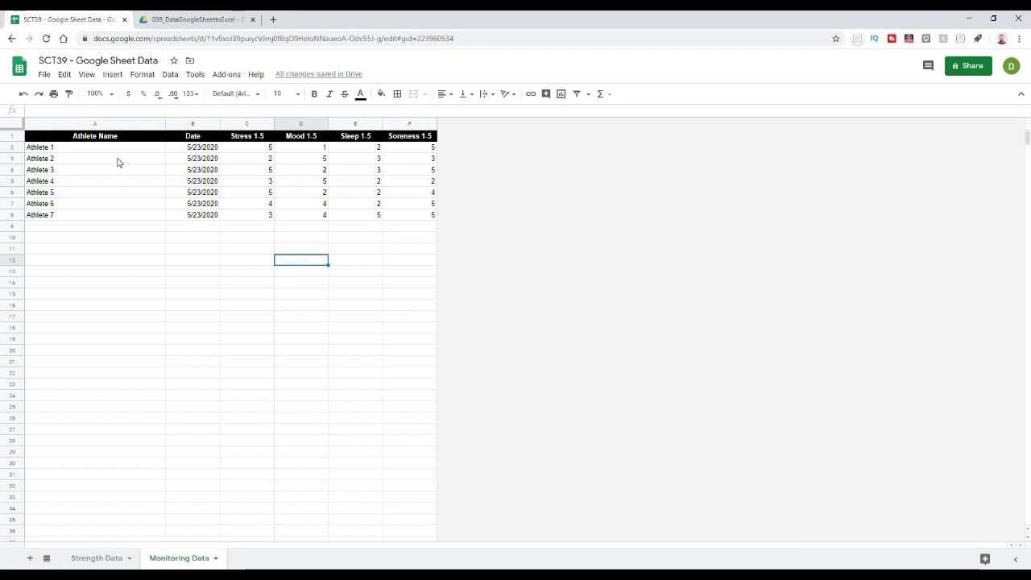
- Centre the dates and scores in B2:F8
{"action": "left_click_drag", "start_coordinate": [173, 149], "coordinate": [398, 218]}
{"action": "left_click", "coordinate": [445, 94]}
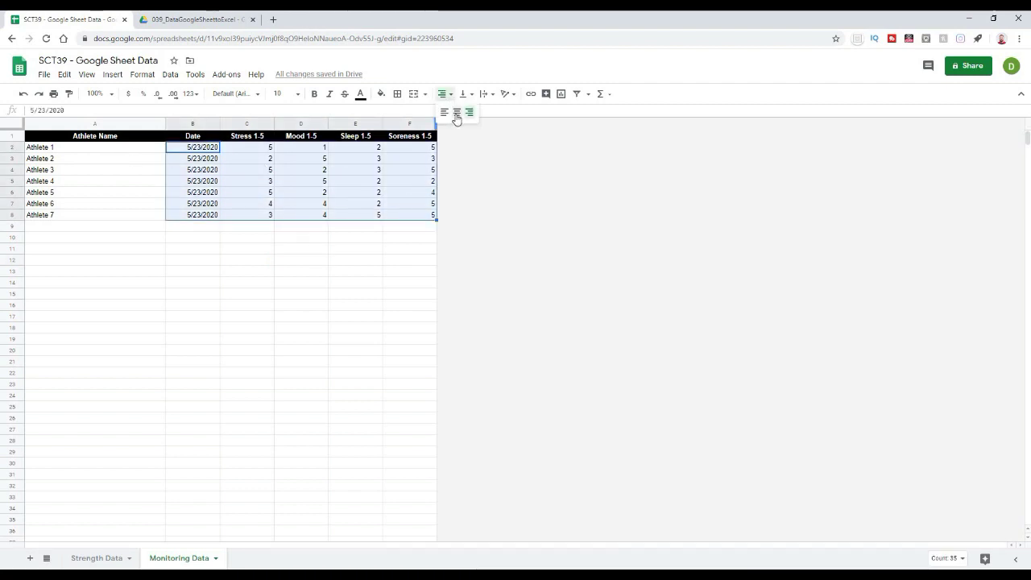
{"action": "left_click", "coordinate": [456, 114]}
{"action": "left_click", "coordinate": [315, 331]}
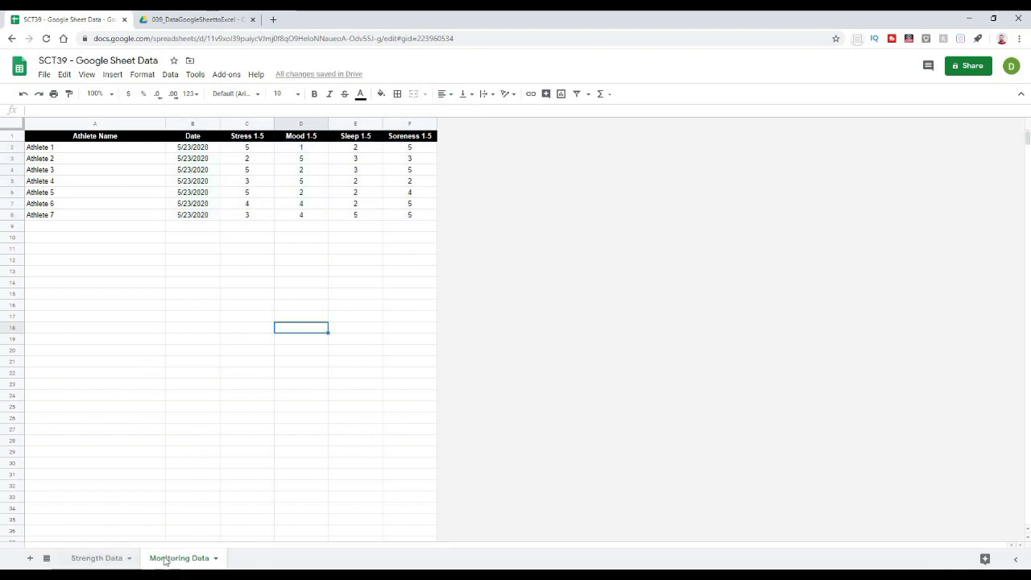
- Review the Score values on Google Sheets' Strength Data sheet, then return to Excel
{"action": "left_click", "coordinate": [90, 562]}
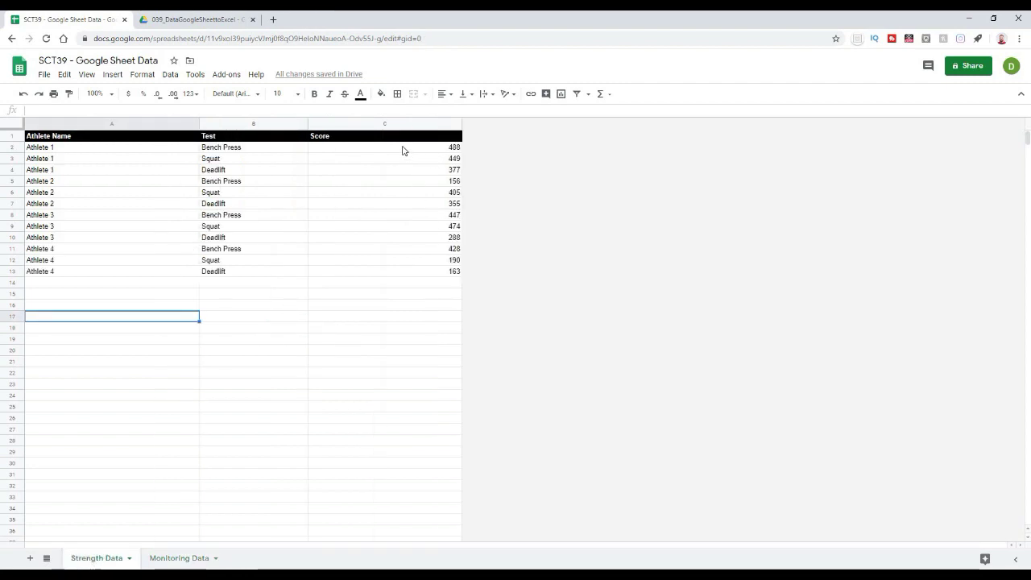
{"action": "left_click_drag", "start_coordinate": [403, 151], "coordinate": [400, 279]}
{"action": "left_click", "coordinate": [346, 327]}
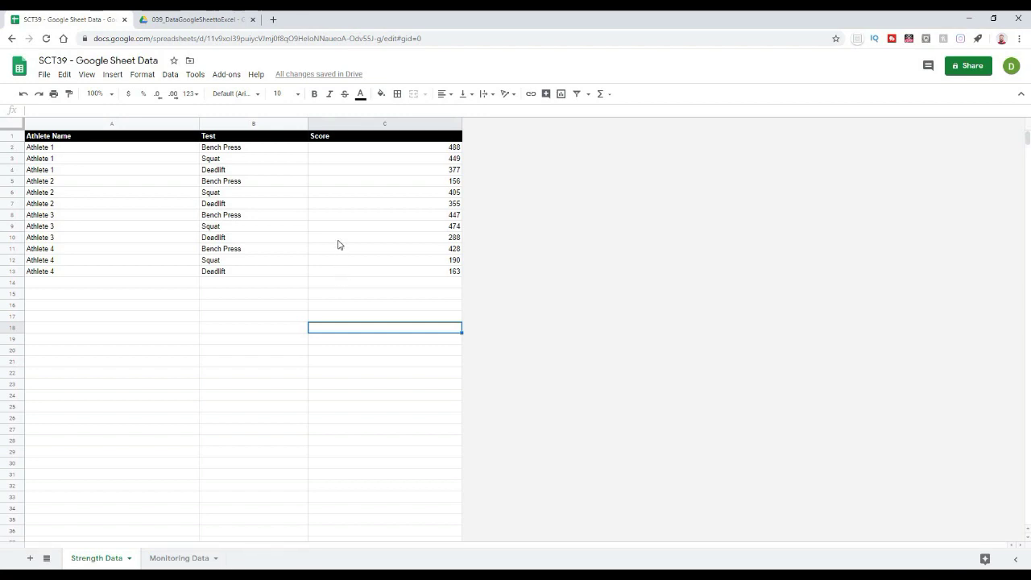
{"action": "left_click", "coordinate": [355, 206]}
{"action": "left_click", "coordinate": [298, 374]}
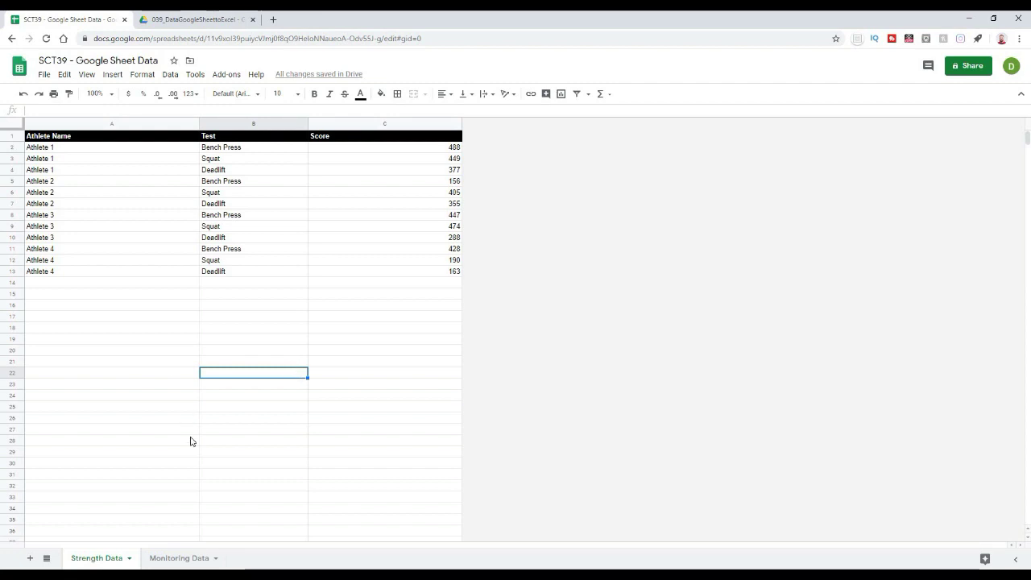
{"action": "left_click", "coordinate": [175, 557]}
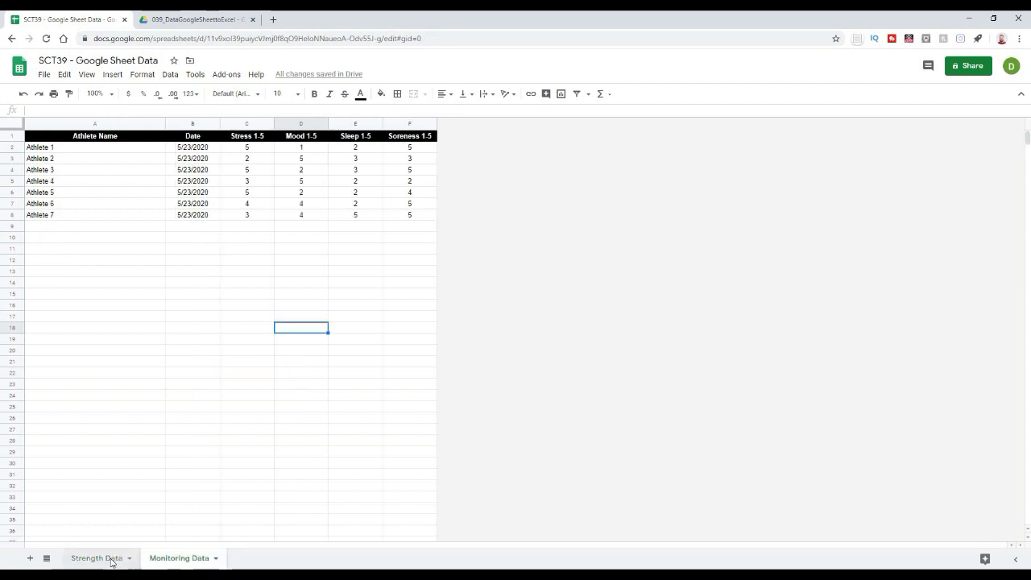
{"action": "left_click", "coordinate": [115, 557]}
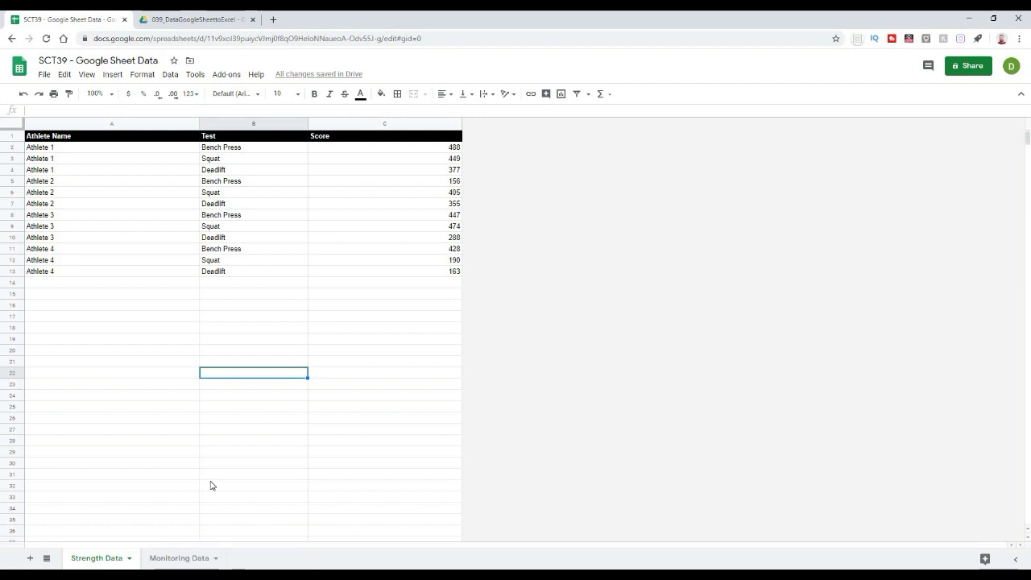
{"action": "key", "text": "alt+Tab"}
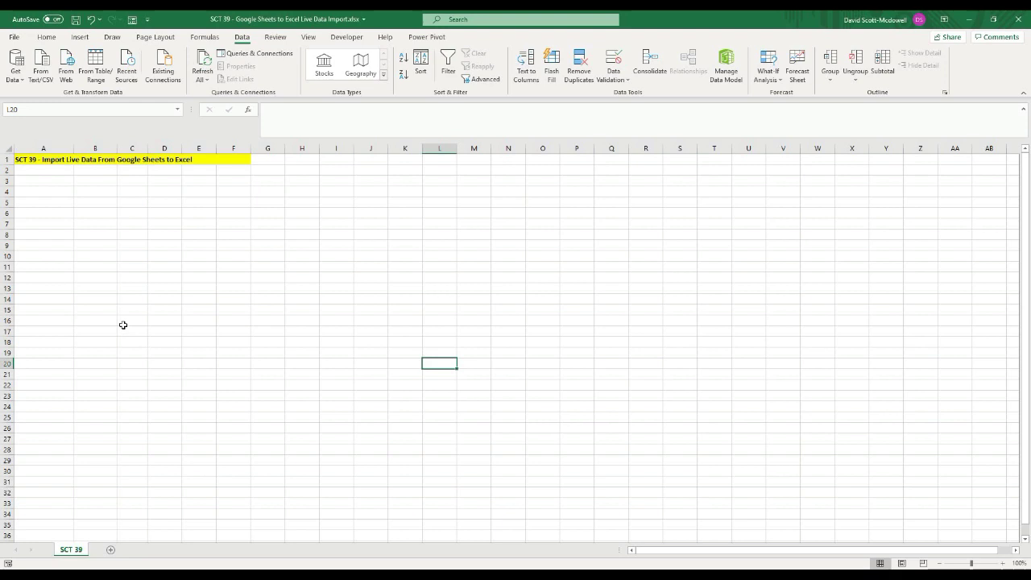
{"action": "left_click", "coordinate": [41, 182]}
{"action": "left_click", "coordinate": [132, 182]}
{"action": "left_click", "coordinate": [226, 185]}
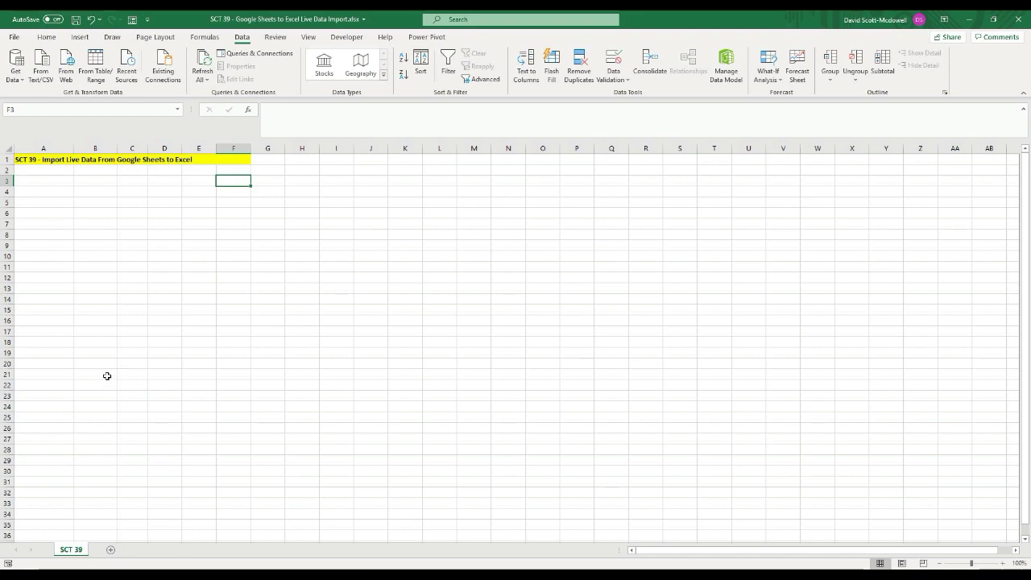
{"action": "left_click", "coordinate": [62, 179]}
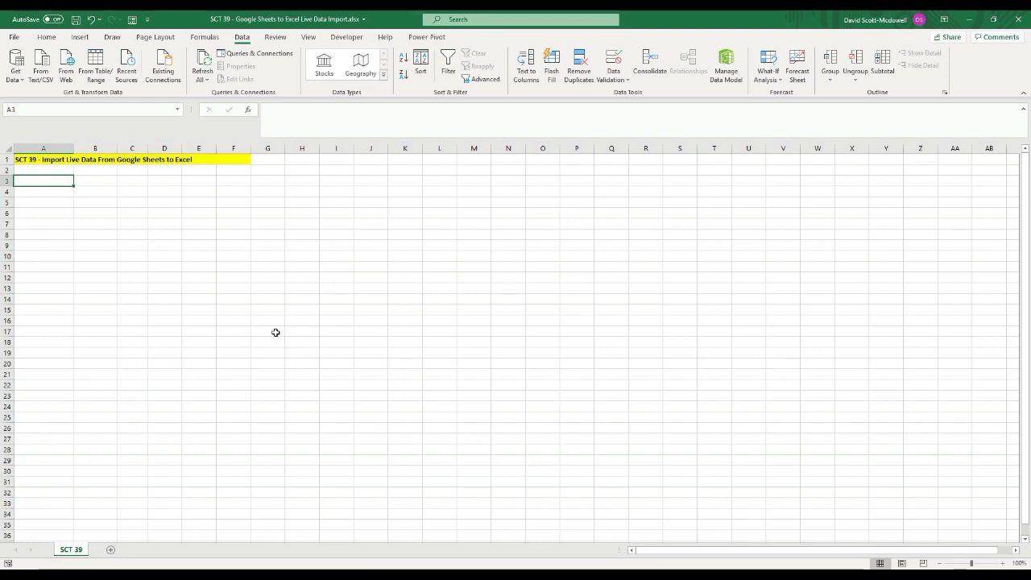
{"action": "left_click", "coordinate": [275, 332]}
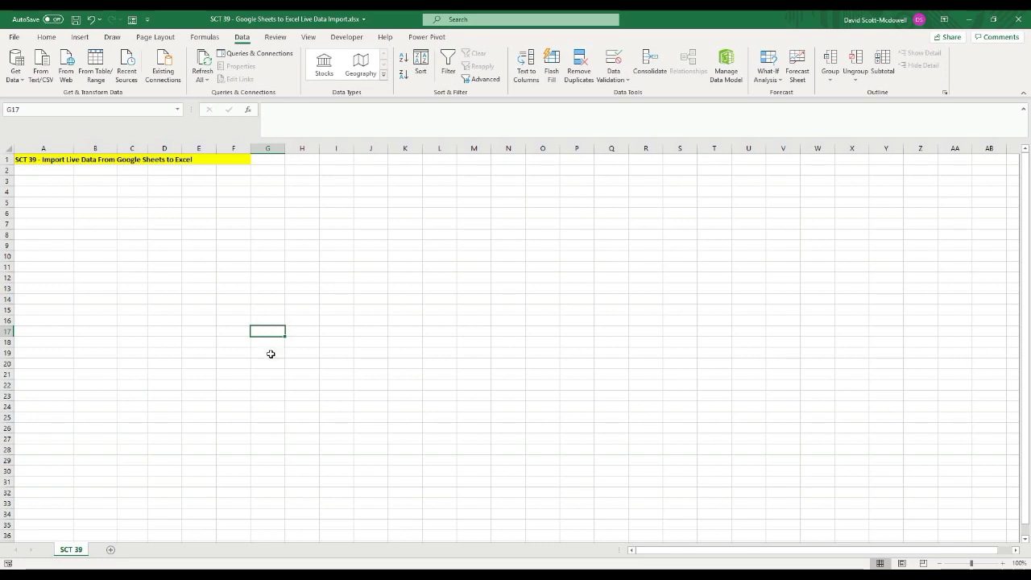
{"action": "left_click", "coordinate": [164, 265]}
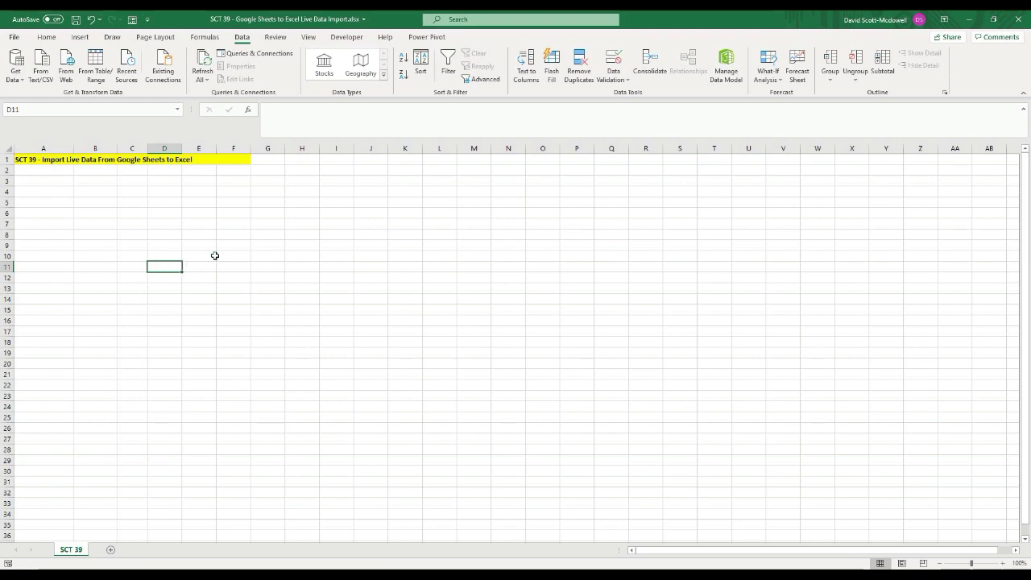
{"action": "left_click", "coordinate": [239, 250]}
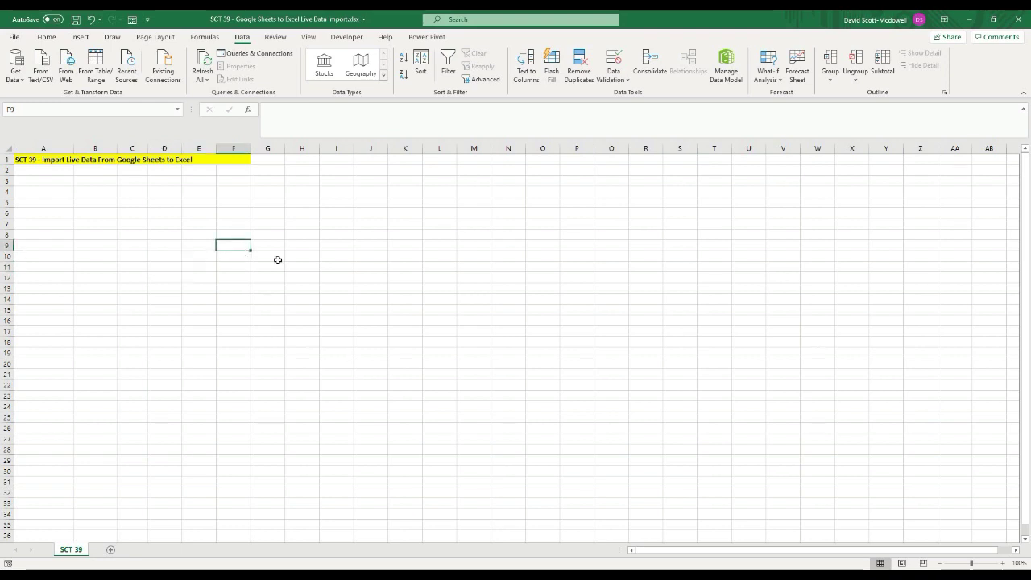
{"action": "left_click", "coordinate": [293, 313]}
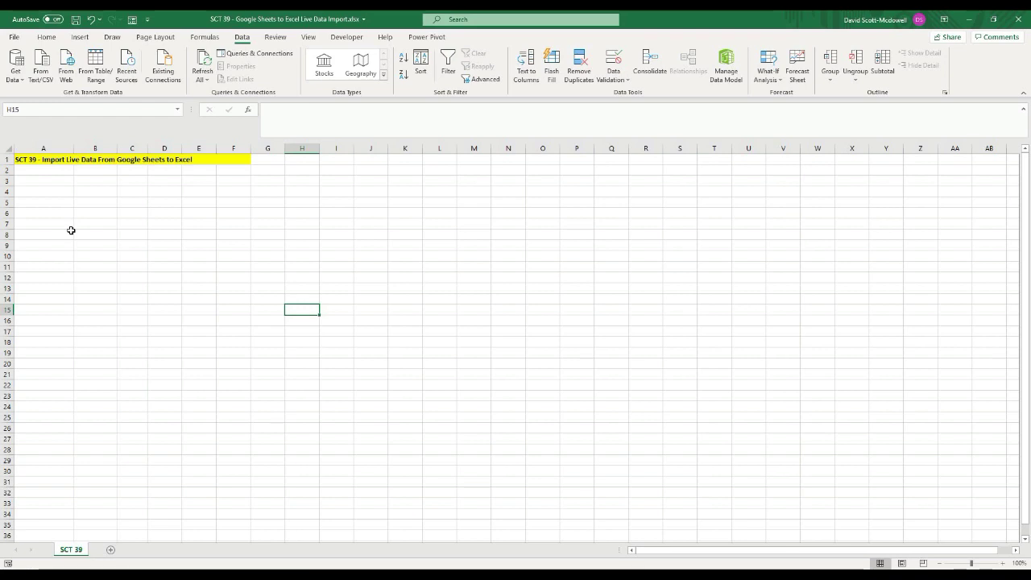
{"action": "left_click", "coordinate": [118, 241]}
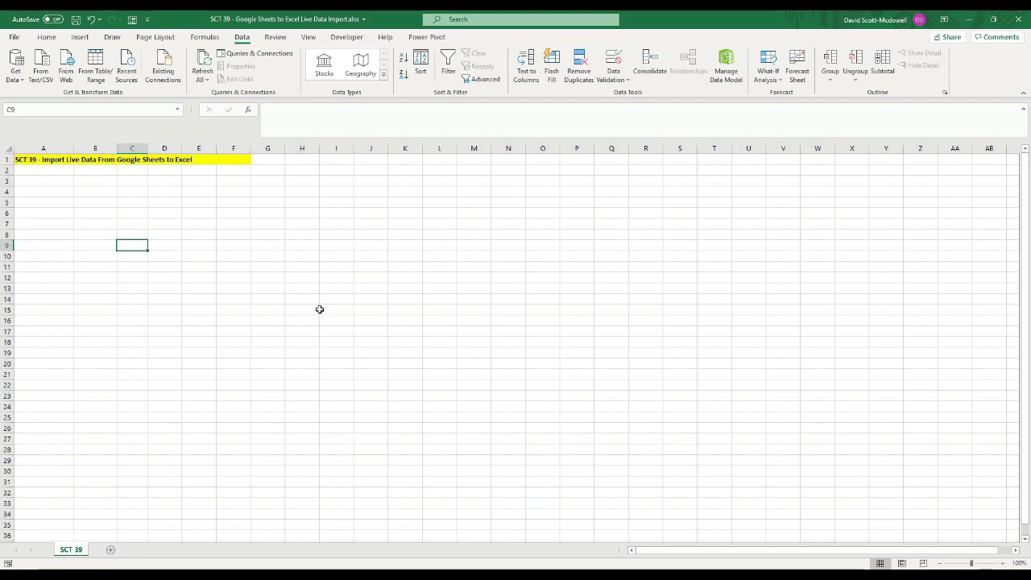
- In Google Sheets, bring up Publish to the web and keep Entire Document selected
{"action": "key", "text": "alt+Tab"}
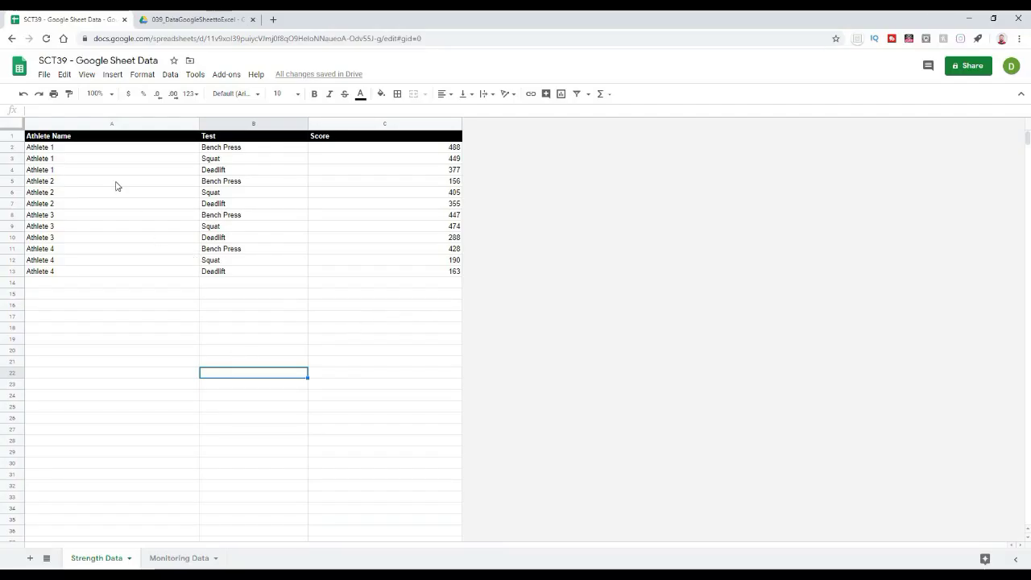
{"action": "left_click", "coordinate": [46, 76]}
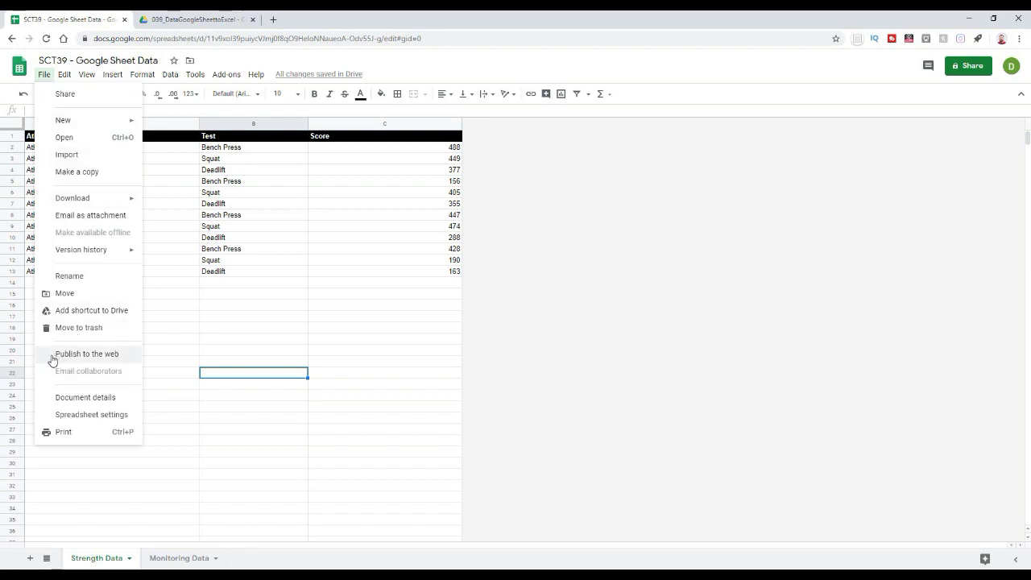
{"action": "key", "text": "Escape"}
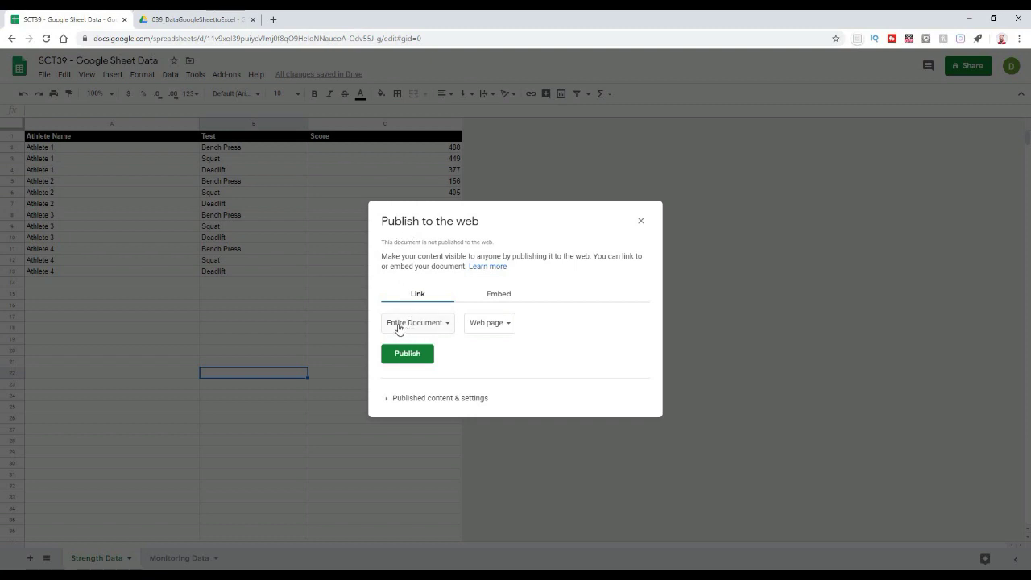
{"action": "left_click", "coordinate": [399, 326]}
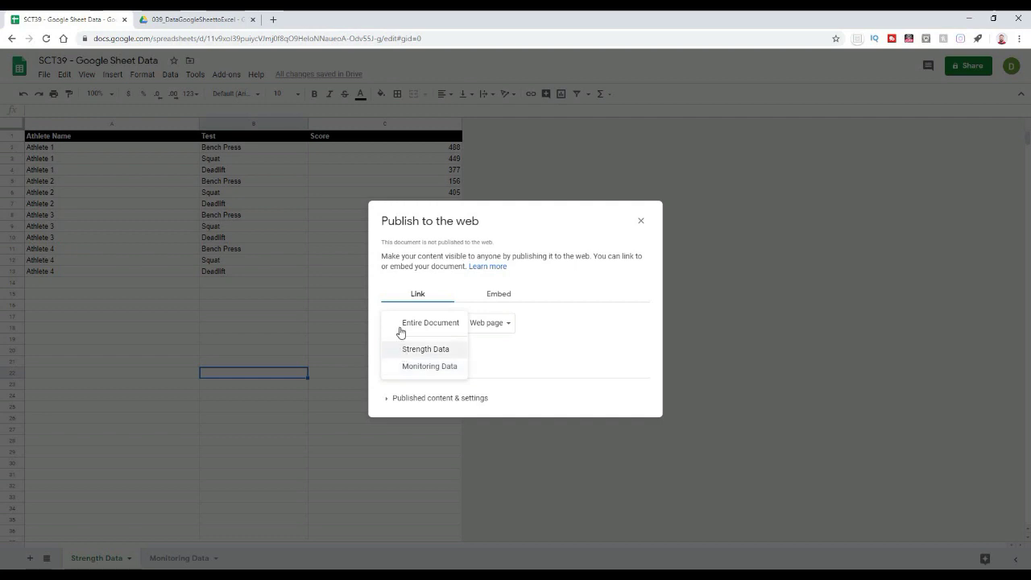
{"action": "left_click", "coordinate": [400, 324]}
{"action": "left_click", "coordinate": [399, 327]}
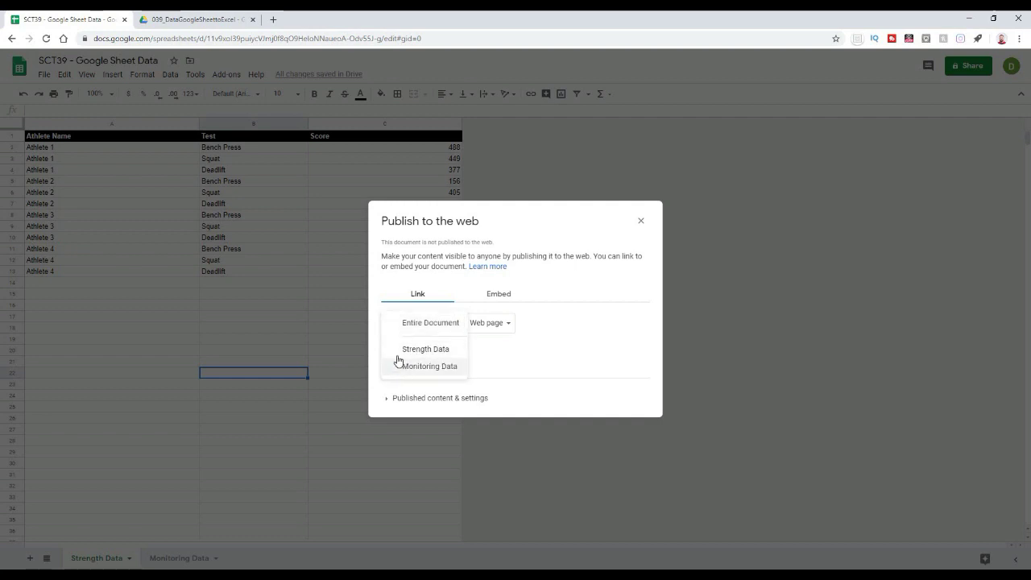
{"action": "left_click", "coordinate": [401, 325]}
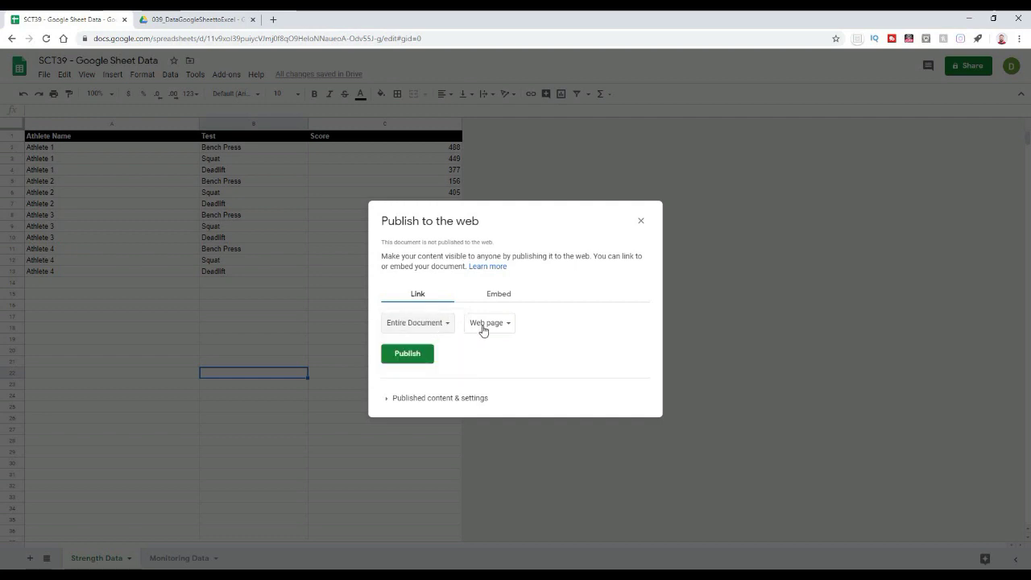
- Choose Microsoft Excel (.xlsx) as the publish format and publish
{"action": "left_click", "coordinate": [485, 325]}
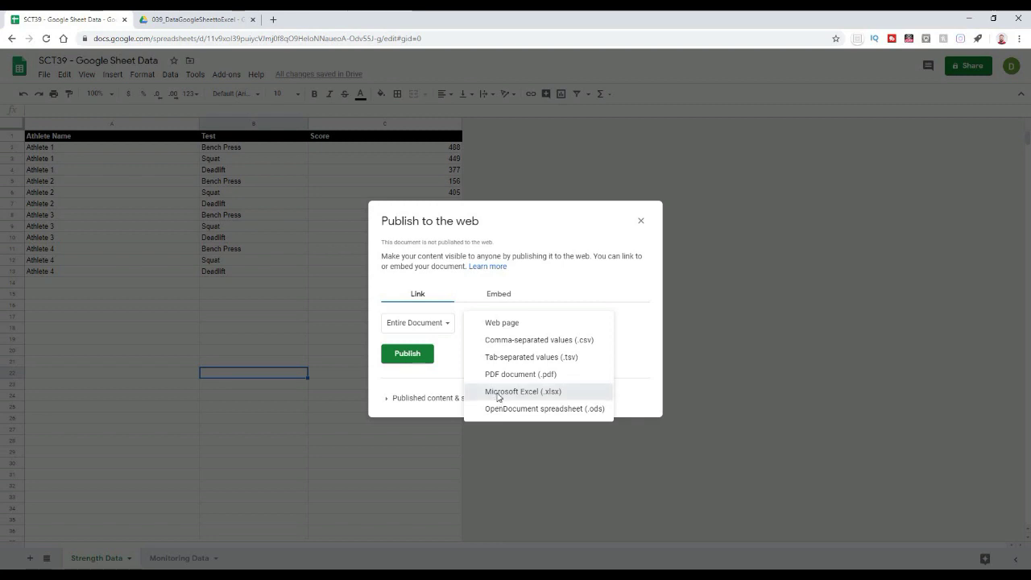
{"action": "left_click", "coordinate": [498, 393]}
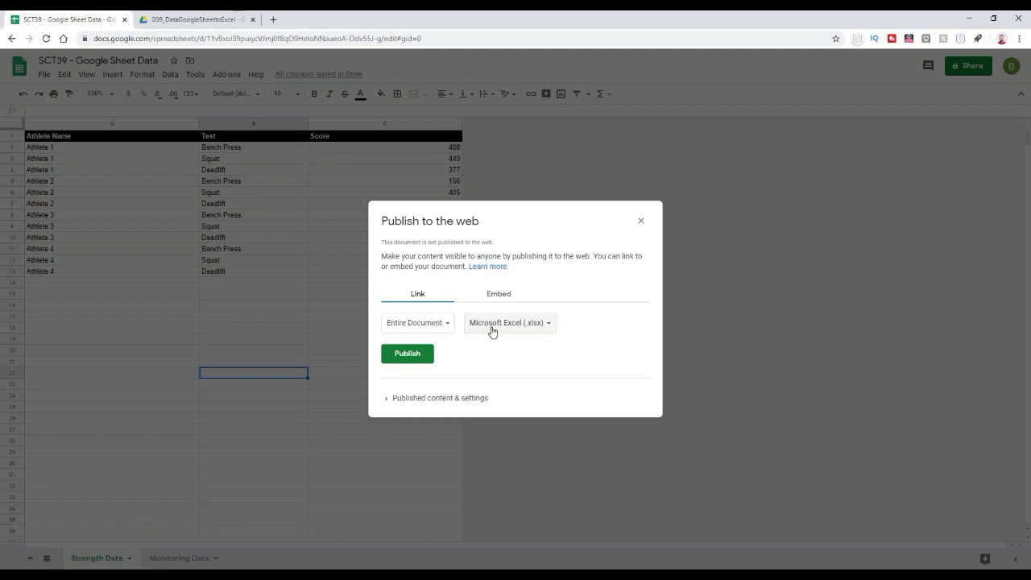
{"action": "left_click", "coordinate": [492, 323]}
{"action": "left_click", "coordinate": [490, 330]}
{"action": "left_click", "coordinate": [406, 360]}
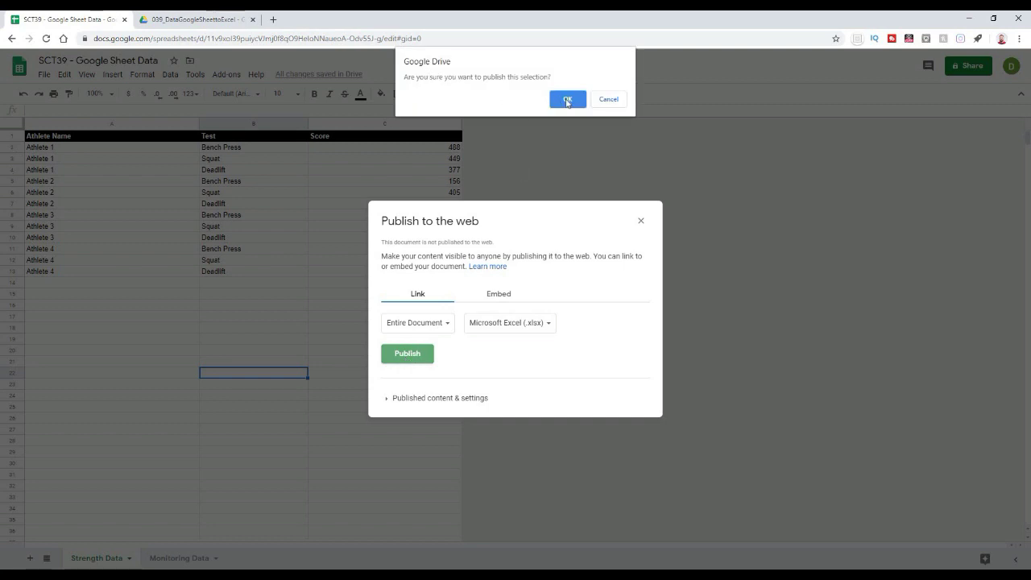
- Confirm publishing, copy the generated .xlsx web link, and return to Excel
{"action": "left_click", "coordinate": [567, 100]}
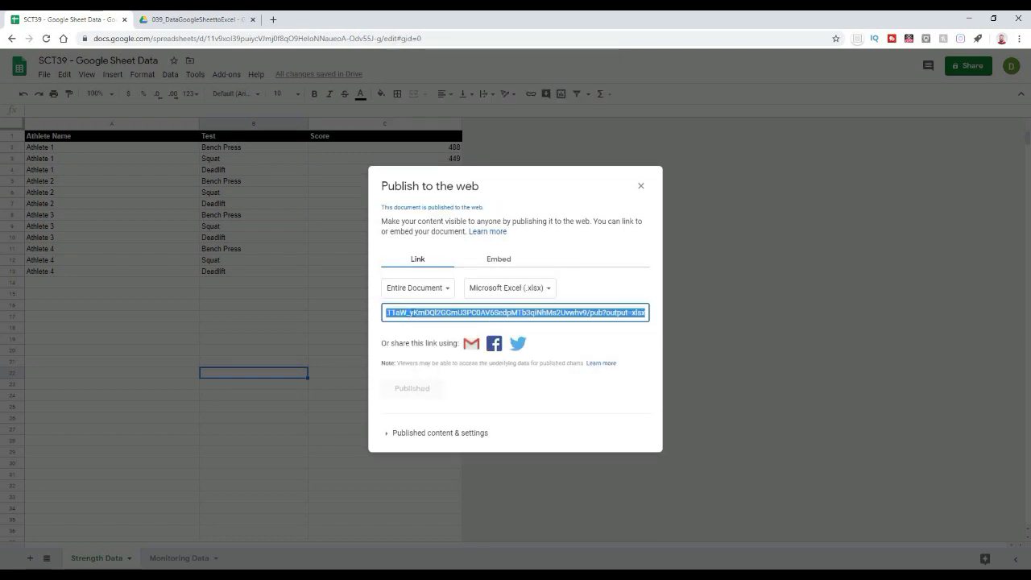
{"action": "key", "text": "ctrl+c"}
{"action": "left_click", "coordinate": [645, 312]}
{"action": "left_click_drag", "start_coordinate": [644, 313], "coordinate": [270, 312]}
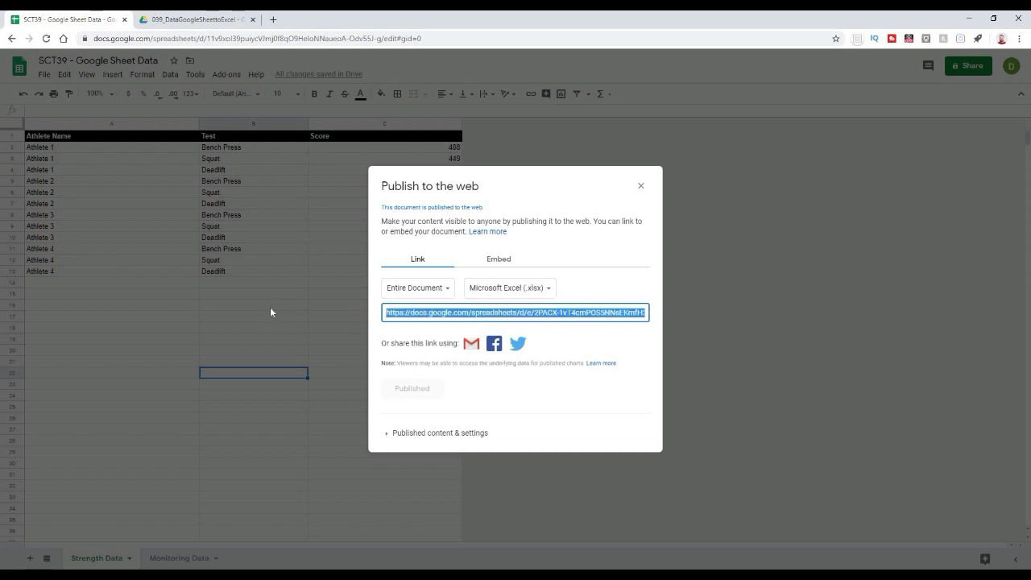
{"action": "left_click", "coordinate": [466, 313]}
{"action": "key", "text": "End"}
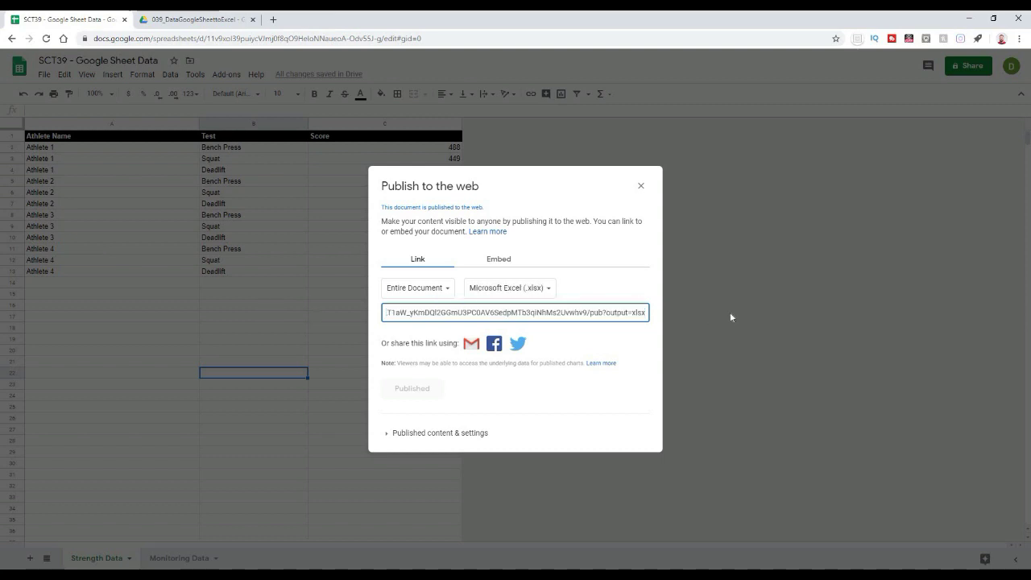
{"action": "key", "text": "ctrl+a"}
{"action": "left_click", "coordinate": [616, 318]}
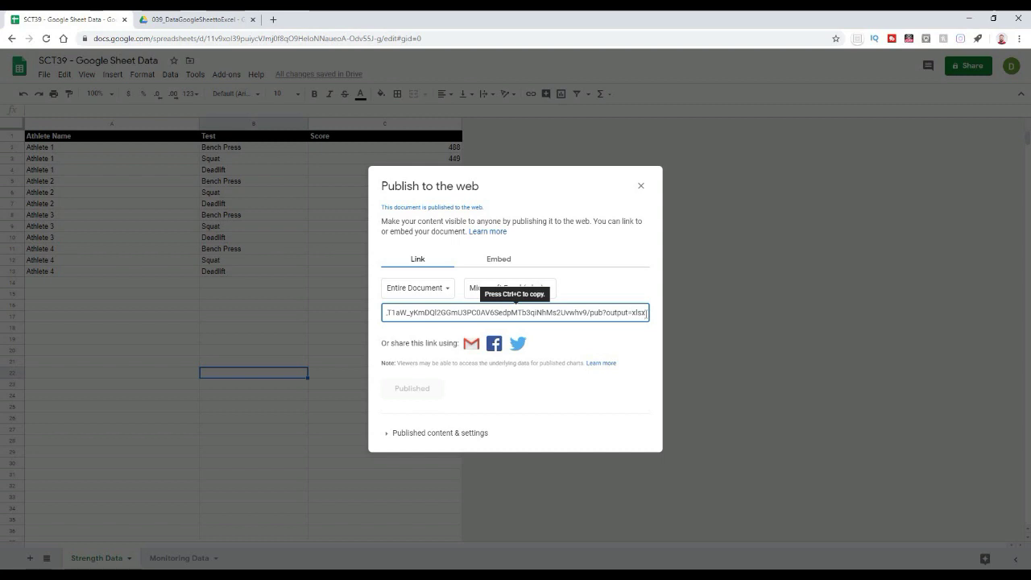
{"action": "left_click_drag", "start_coordinate": [644, 313], "coordinate": [300, 318]}
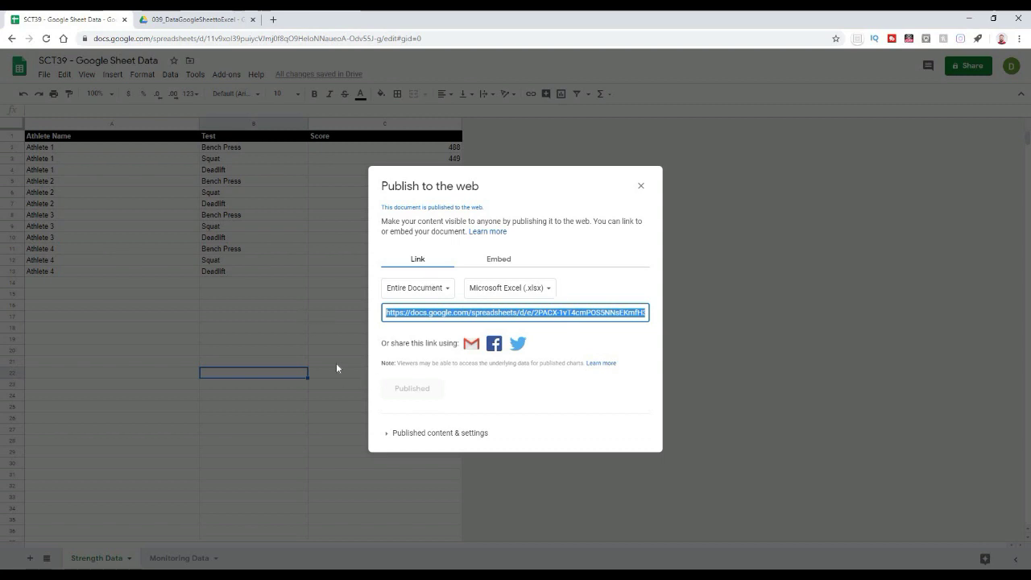
{"action": "left_click", "coordinate": [382, 405]}
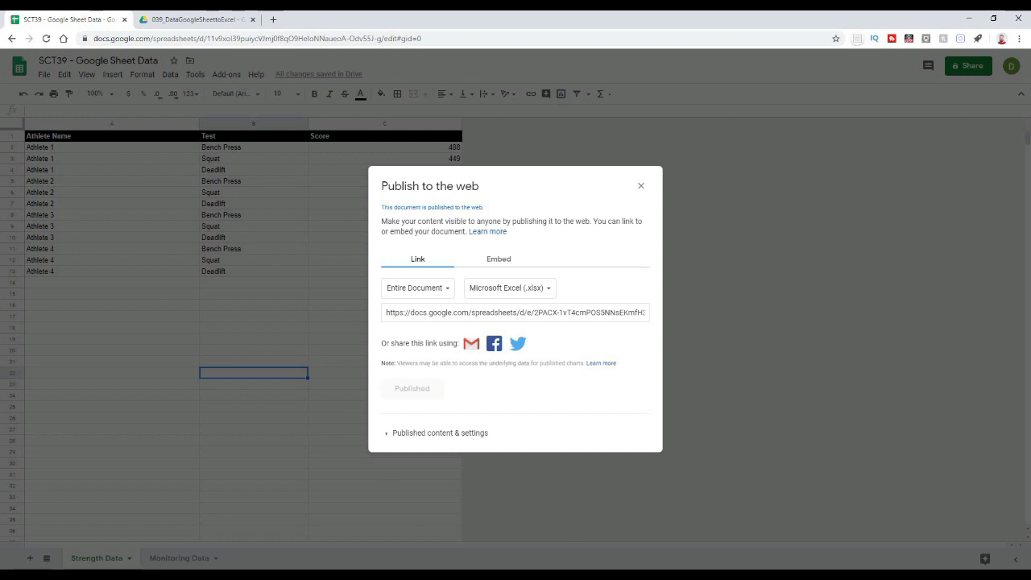
{"action": "key", "text": "alt+Tab"}
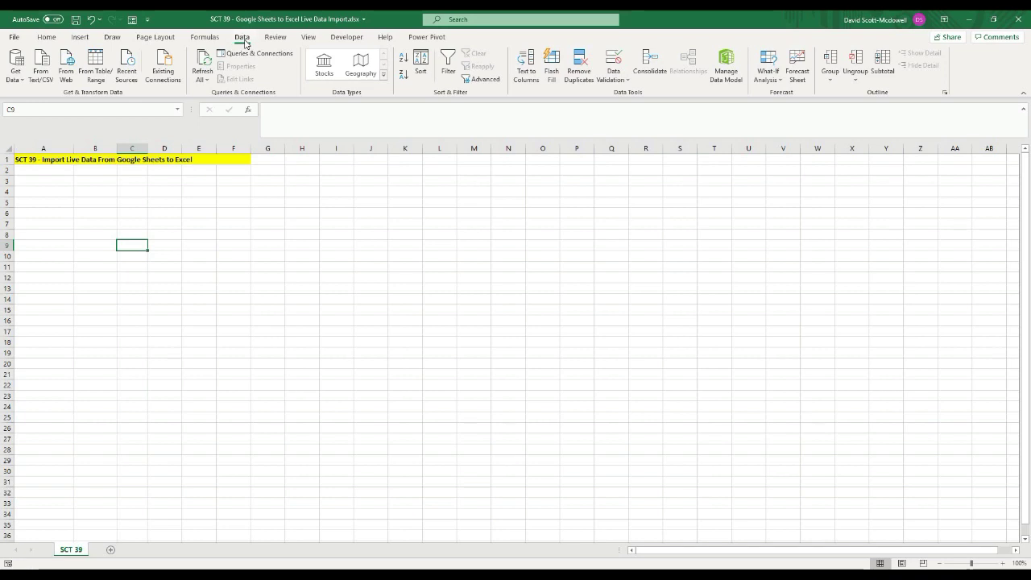
- Create a From Web import in Excel using the pasted published Google Sheets link
{"action": "left_click", "coordinate": [16, 77]}
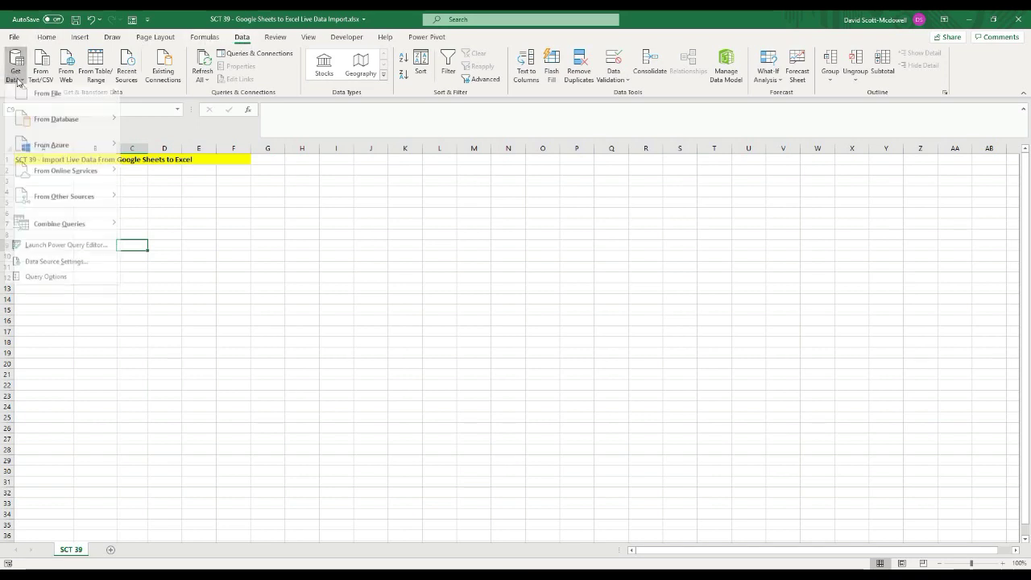
{"action": "mouse_move", "coordinate": [49, 201]}
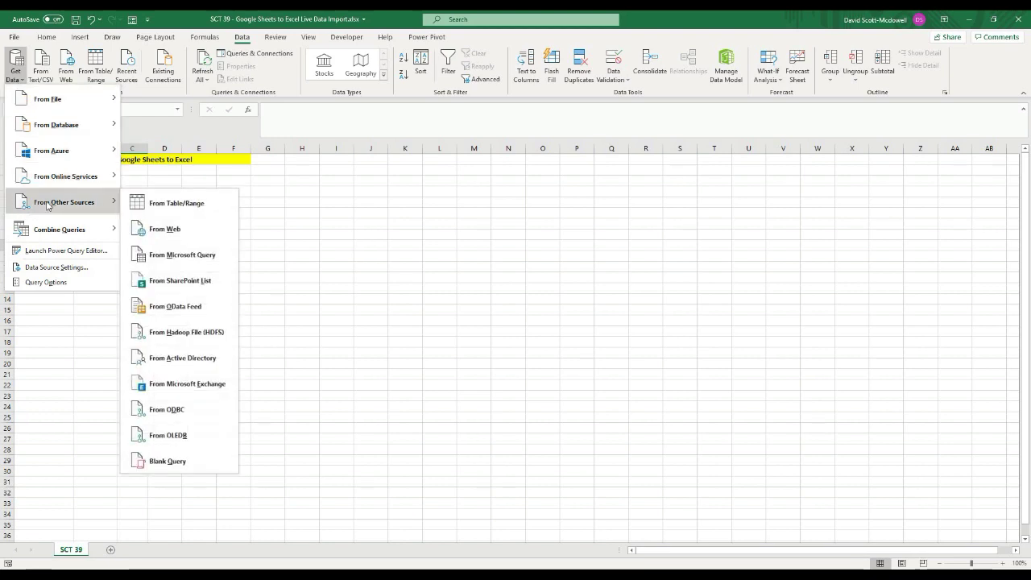
{"action": "left_click", "coordinate": [155, 231]}
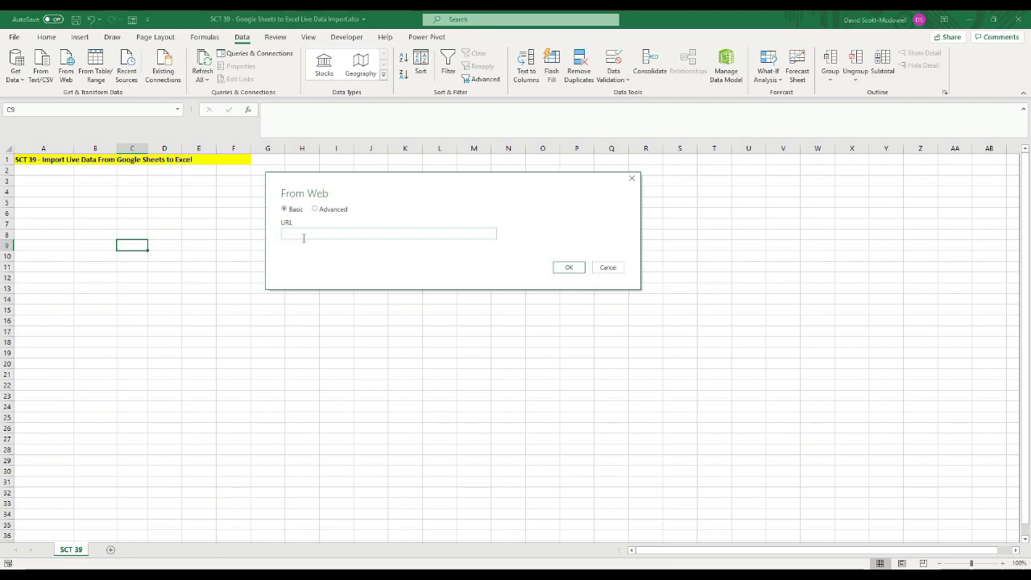
{"action": "left_click", "coordinate": [304, 238]}
{"action": "key", "text": "ctrl+v"}
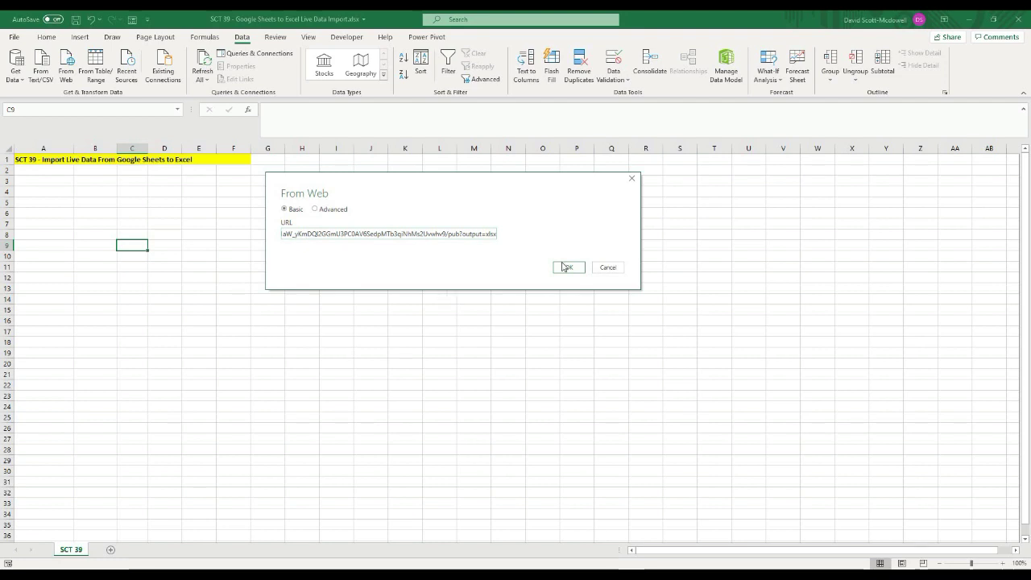
{"action": "left_click", "coordinate": [567, 267]}
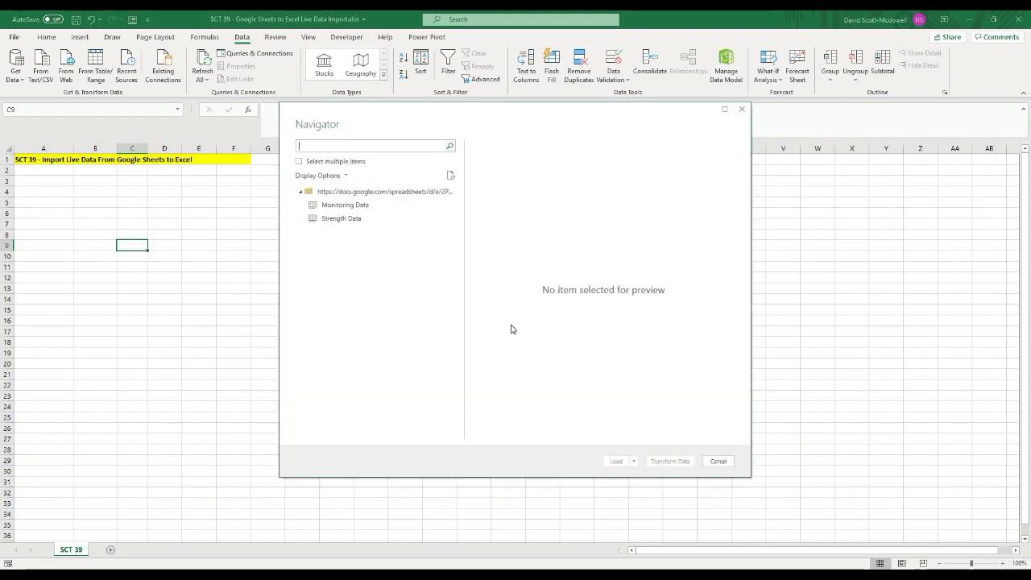
- Preview Monitoring Data and Strength Data in the Navigator, then choose Load To for Strength Data
{"action": "left_click", "coordinate": [335, 208]}
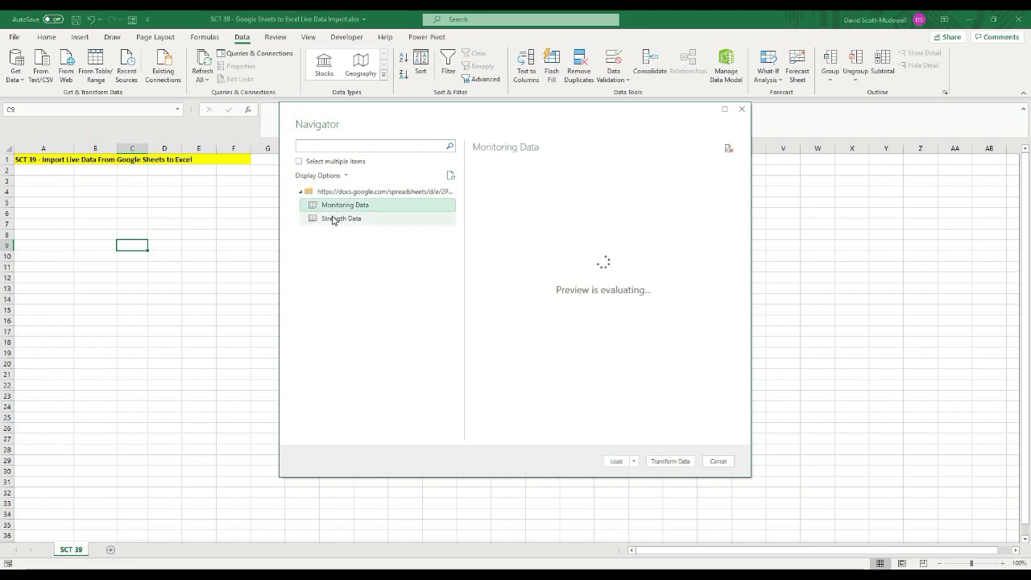
{"action": "left_click", "coordinate": [333, 219]}
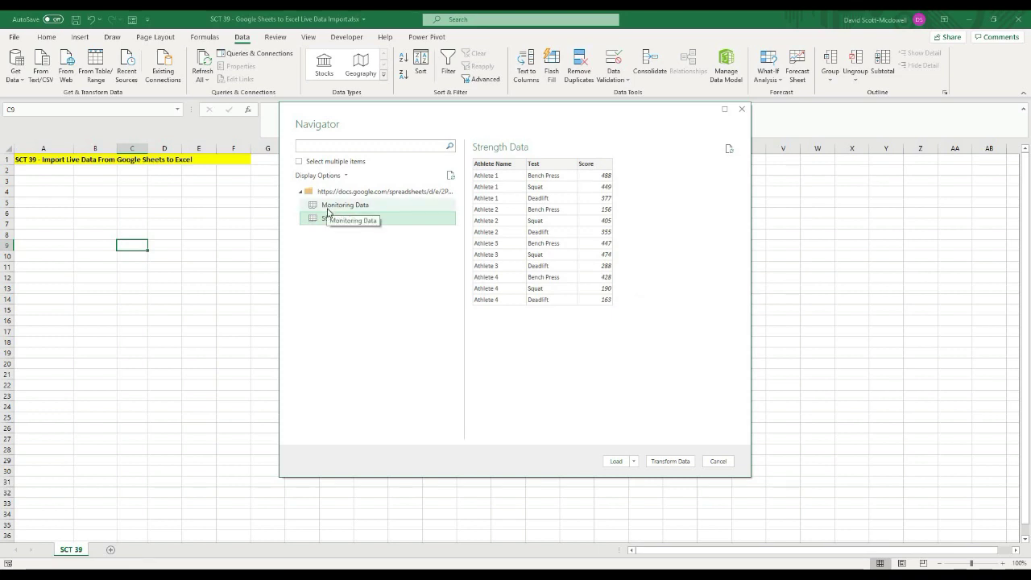
{"action": "left_click", "coordinate": [328, 207]}
{"action": "left_click", "coordinate": [333, 222]}
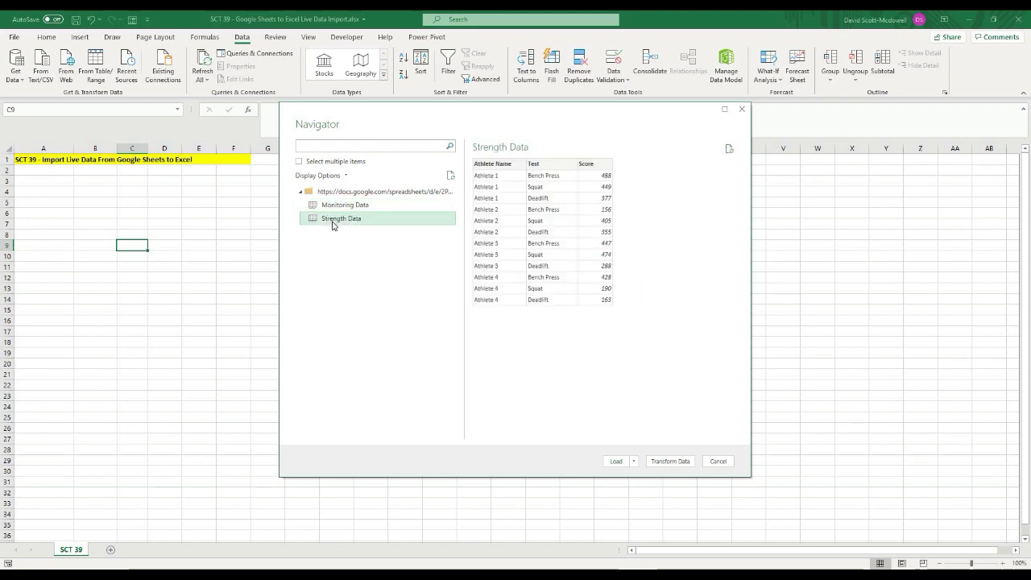
{"action": "left_click", "coordinate": [633, 462]}
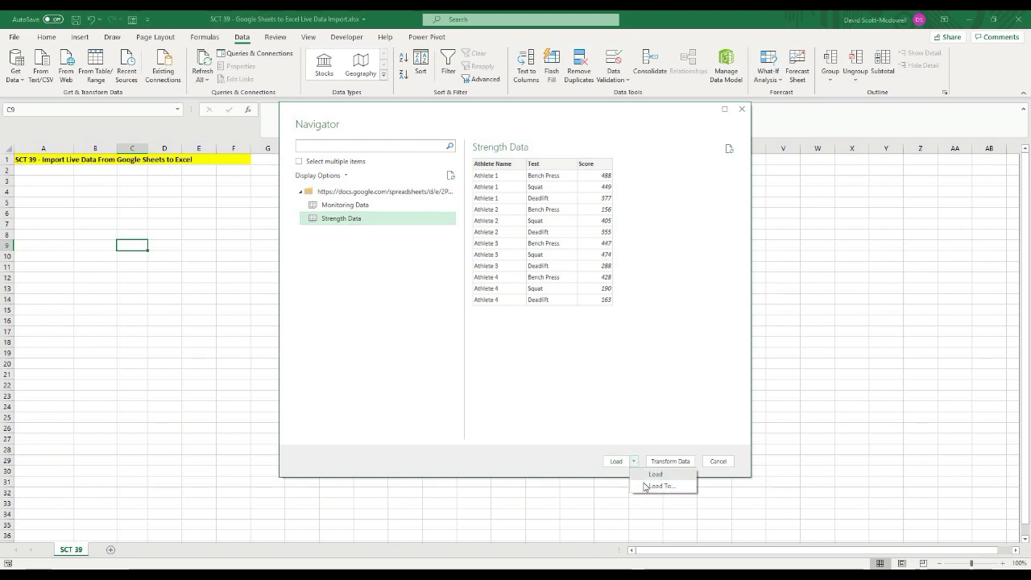
{"action": "left_click", "coordinate": [645, 486]}
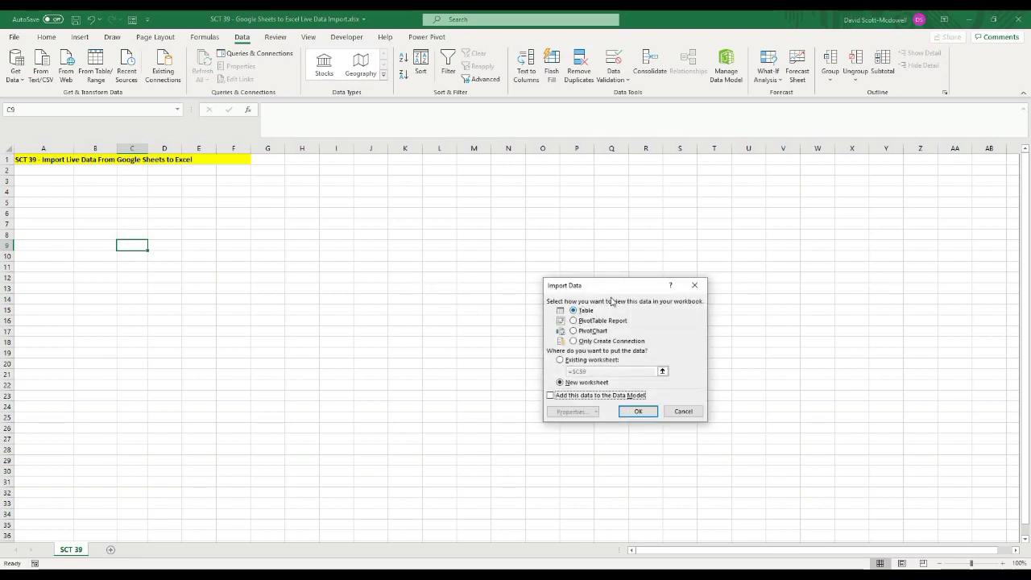
- Load Strength Data as a table on the existing worksheet at cell A3
{"action": "left_click_drag", "start_coordinate": [614, 281], "coordinate": [502, 205]}
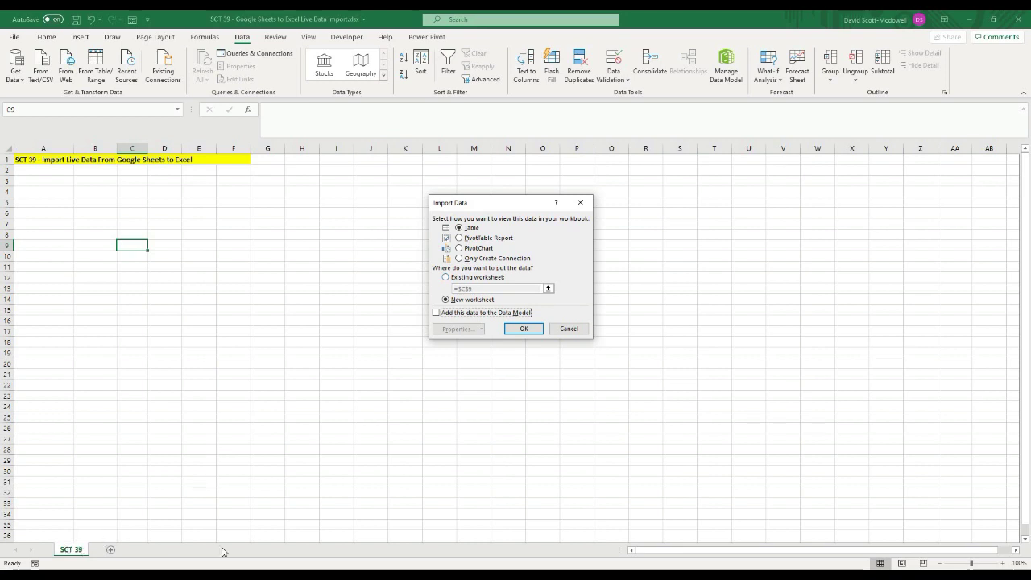
{"action": "left_click", "coordinate": [446, 277]}
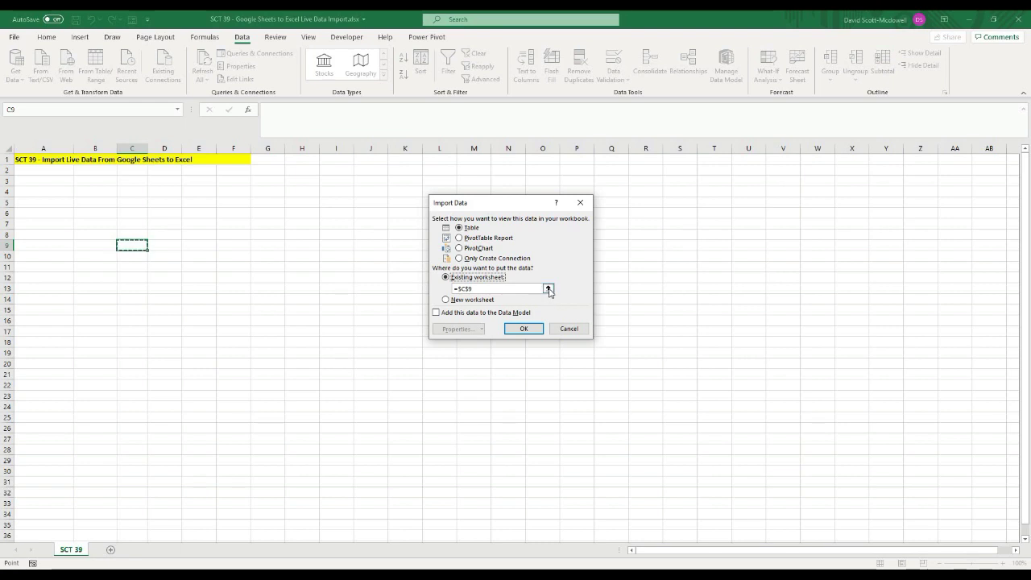
{"action": "left_click", "coordinate": [548, 289]}
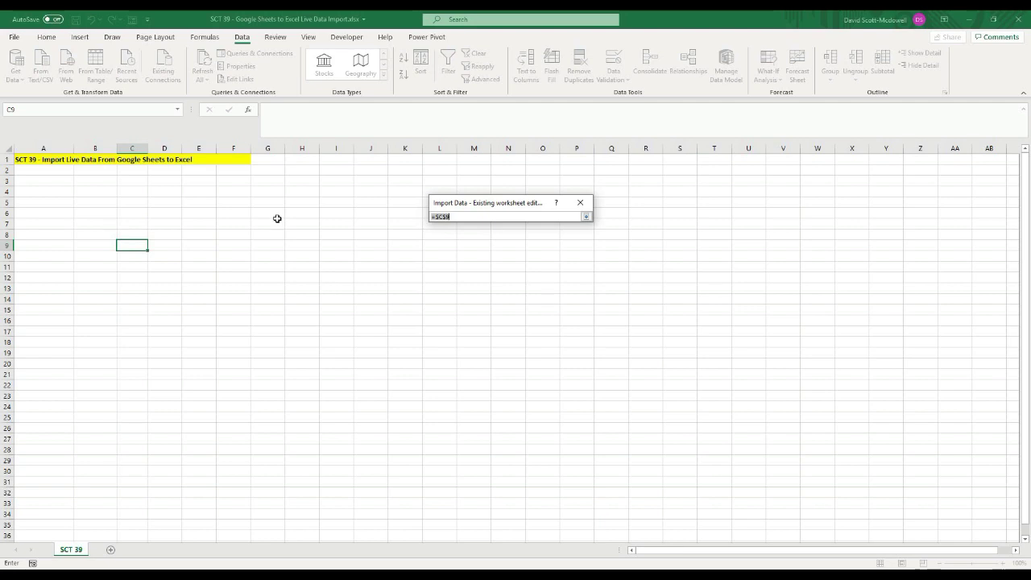
{"action": "left_click", "coordinate": [27, 182]}
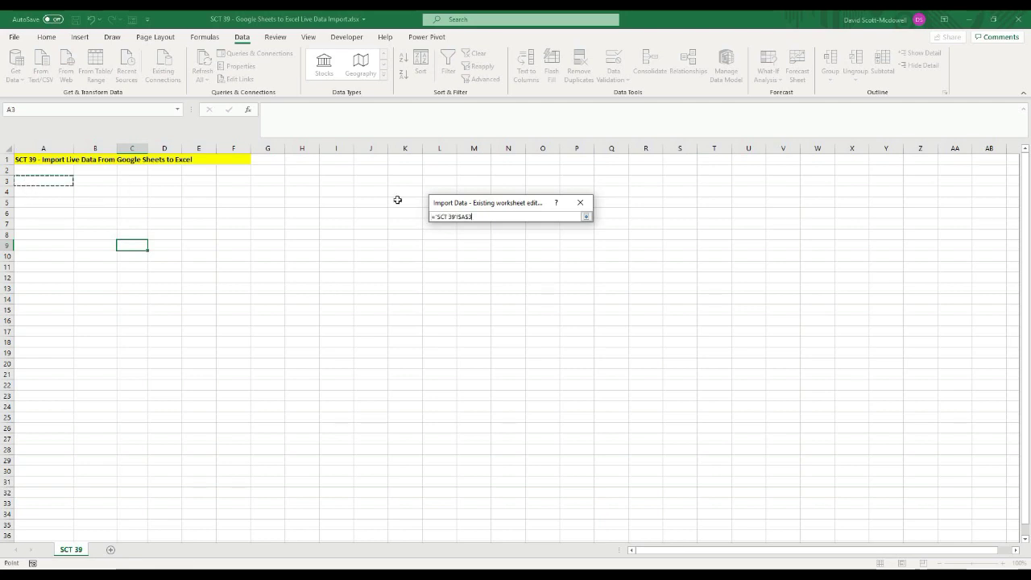
{"action": "left_click", "coordinate": [586, 217]}
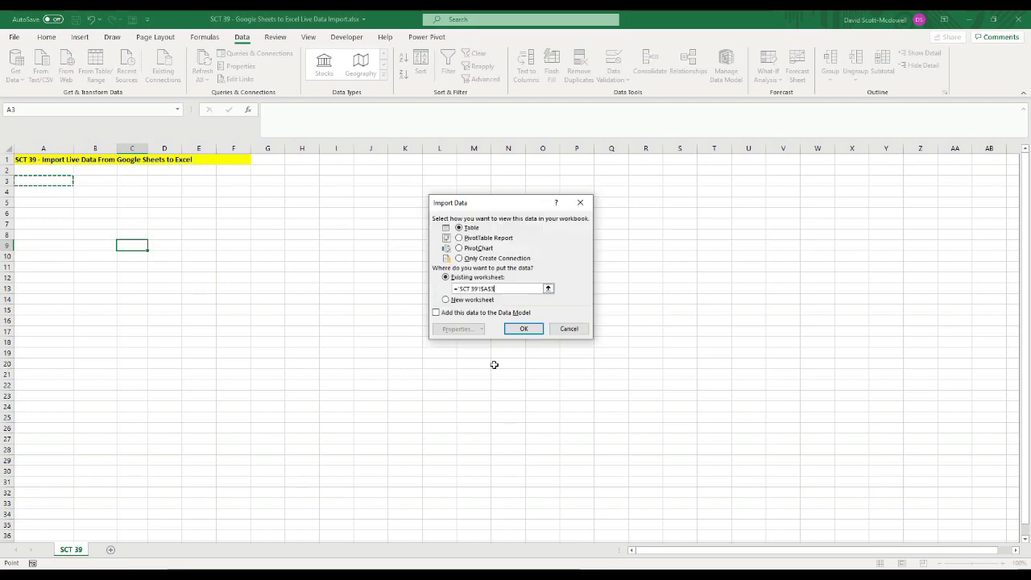
{"action": "left_click", "coordinate": [524, 328]}
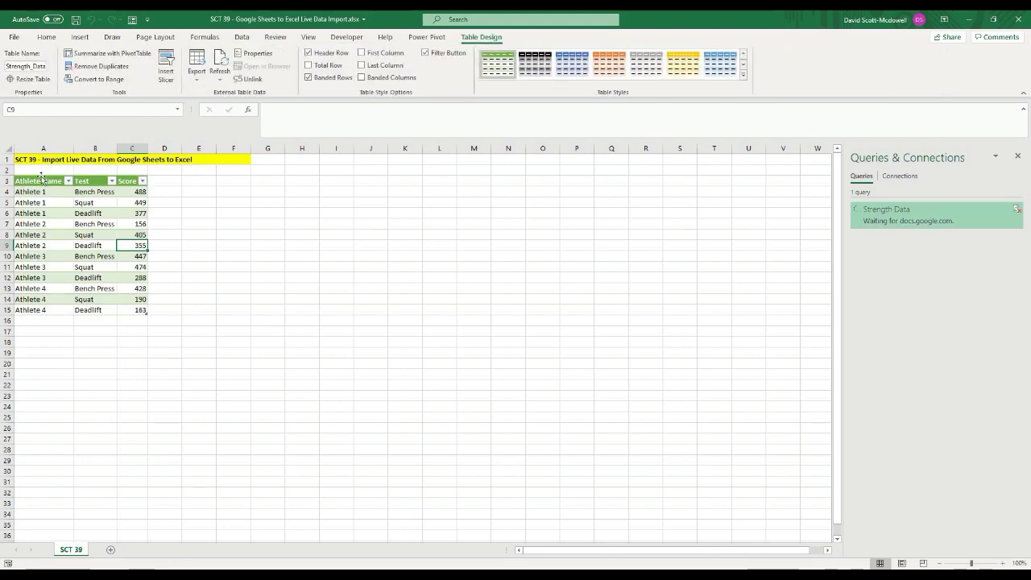
- Check the loaded 12-row Strength Data table by selecting its range, then bring up the Data ribbon
{"action": "left_click_drag", "start_coordinate": [41, 178], "coordinate": [219, 299]}
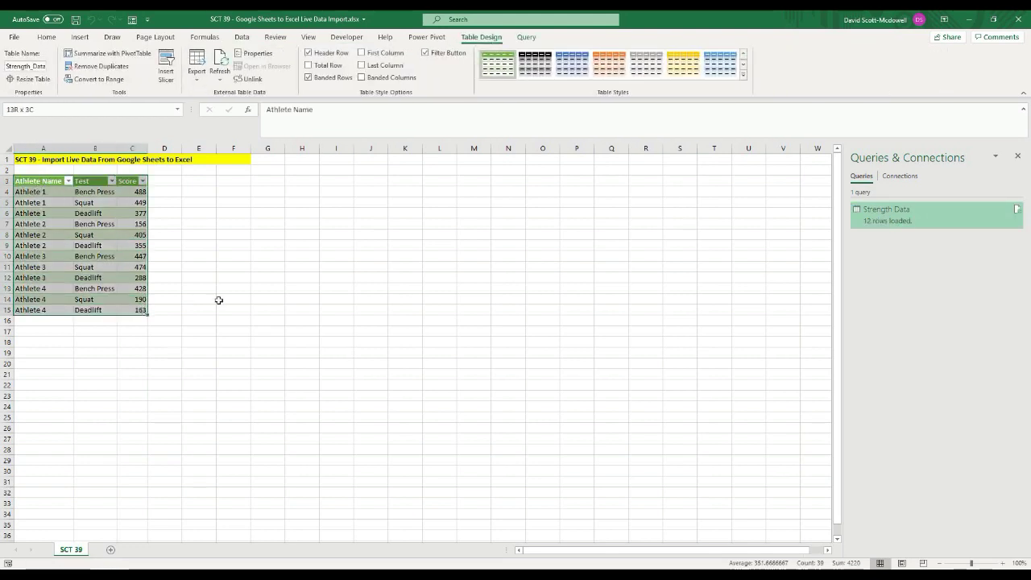
{"action": "left_click", "coordinate": [219, 300]}
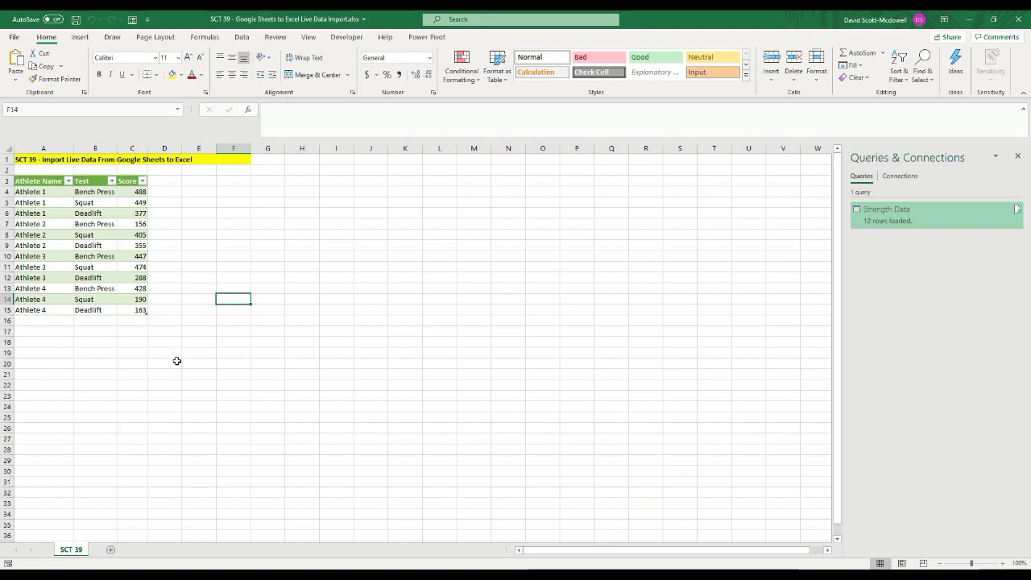
{"action": "left_click", "coordinate": [160, 364]}
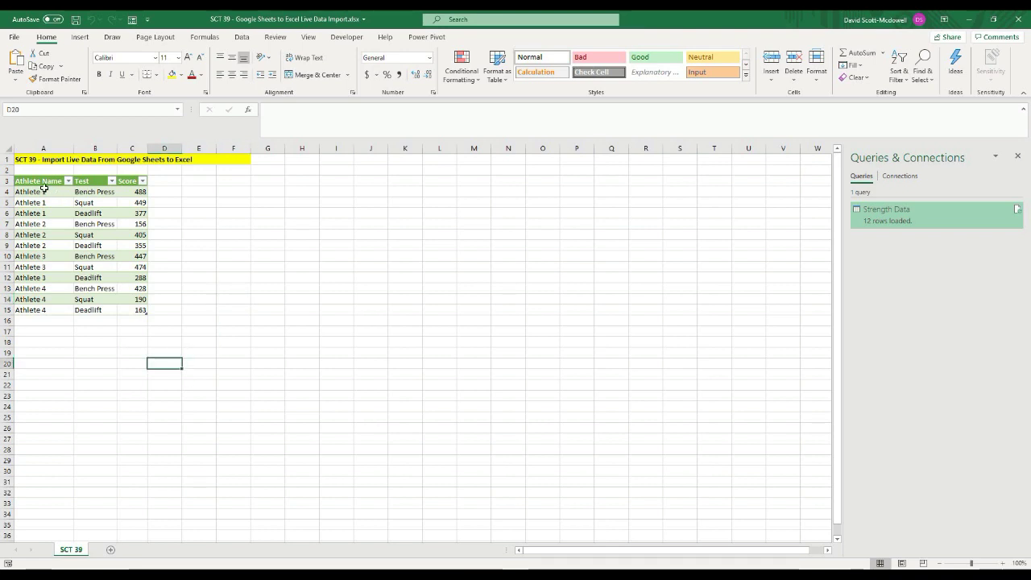
{"action": "left_click_drag", "start_coordinate": [32, 180], "coordinate": [142, 311]}
{"action": "left_click", "coordinate": [234, 299]}
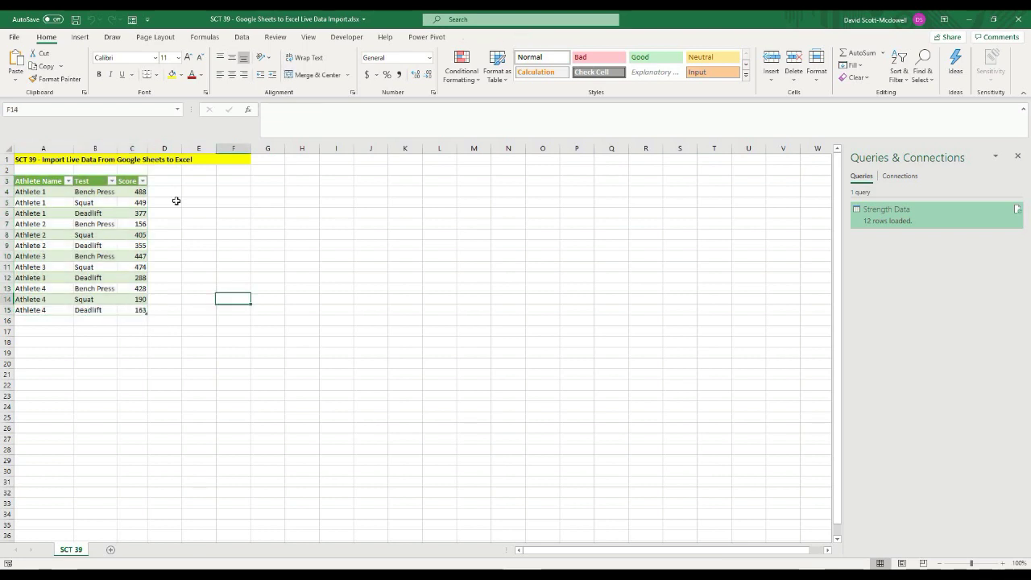
{"action": "left_click", "coordinate": [241, 37]}
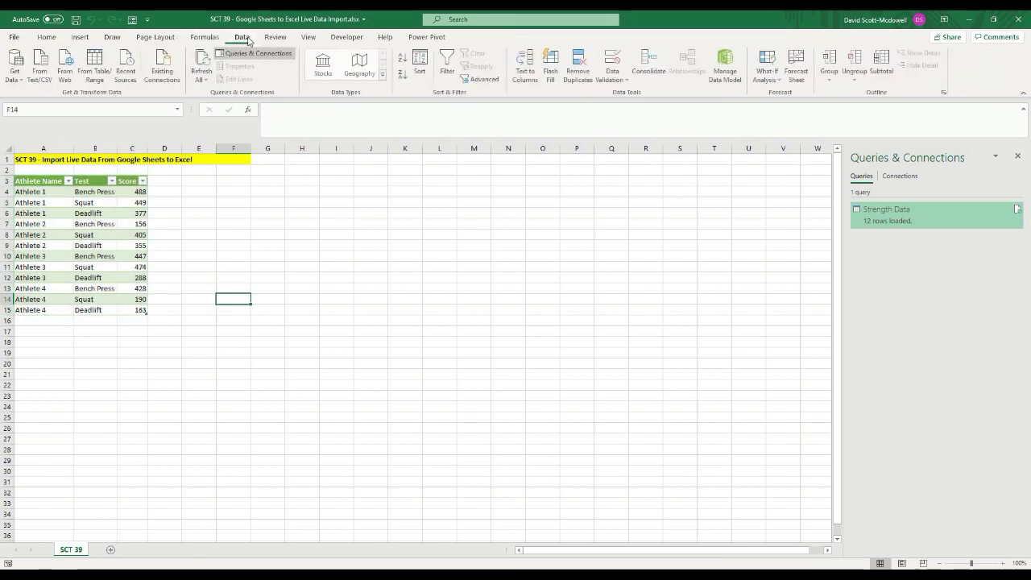
- Import the published link From Web again and choose Load To for Monitoring Data
{"action": "left_click", "coordinate": [14, 79]}
{"action": "mouse_move", "coordinate": [39, 207]}
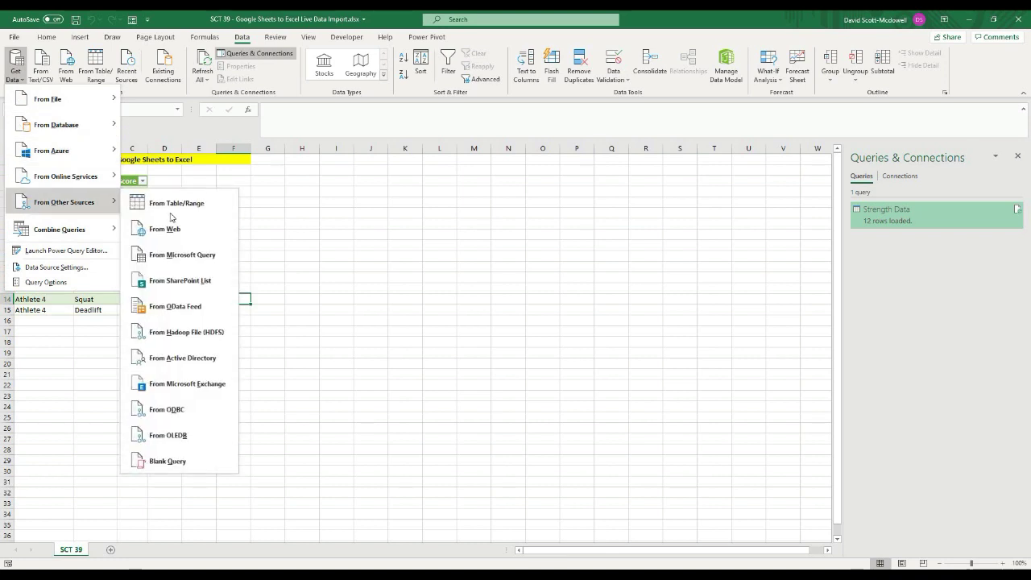
{"action": "key", "text": "Escape"}
{"action": "key", "text": "Escape"}
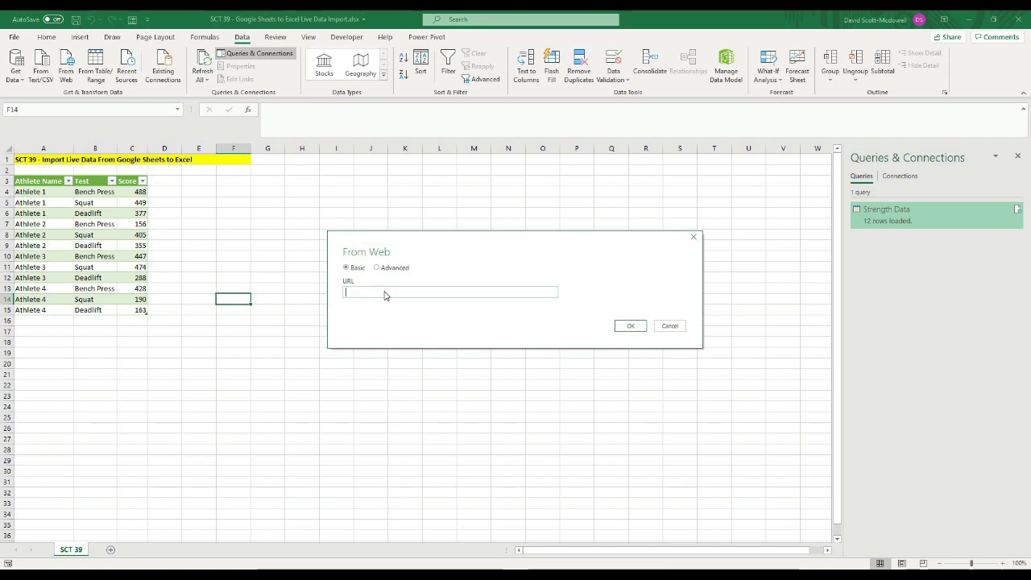
{"action": "key", "text": "ctrl+v"}
{"action": "left_click", "coordinate": [630, 325]}
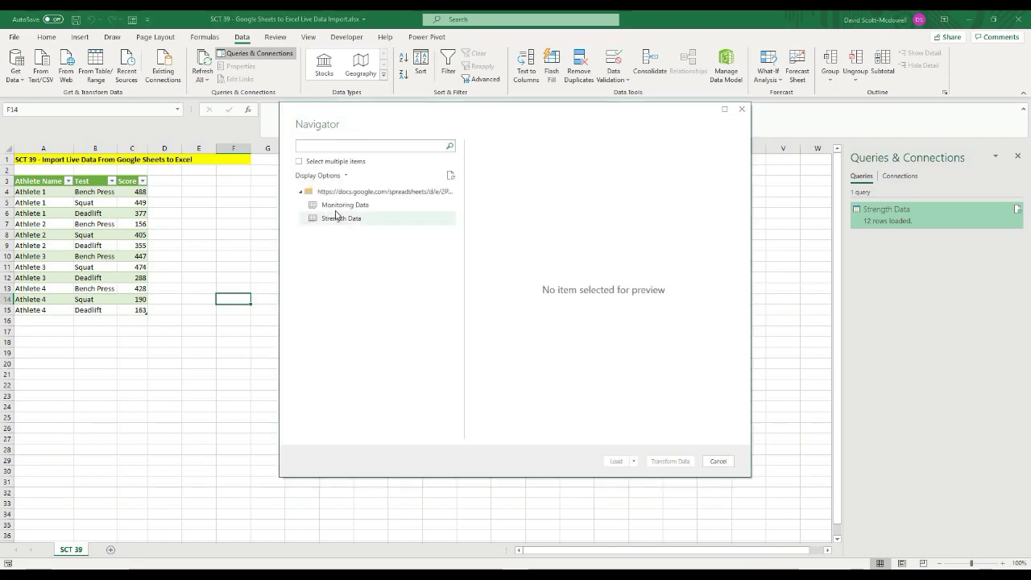
{"action": "left_click", "coordinate": [336, 204]}
{"action": "left_click", "coordinate": [634, 460]}
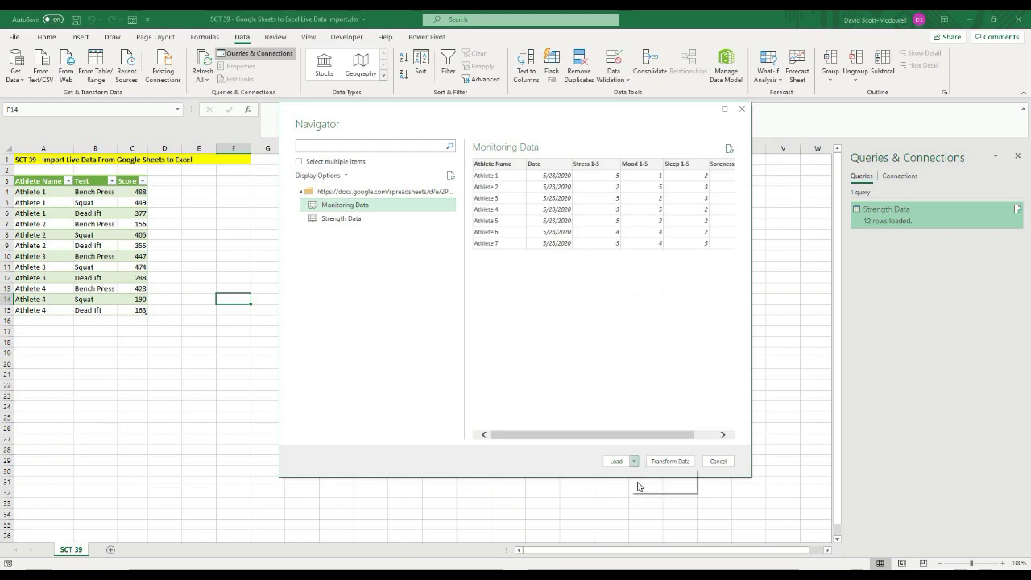
{"action": "left_click", "coordinate": [649, 485]}
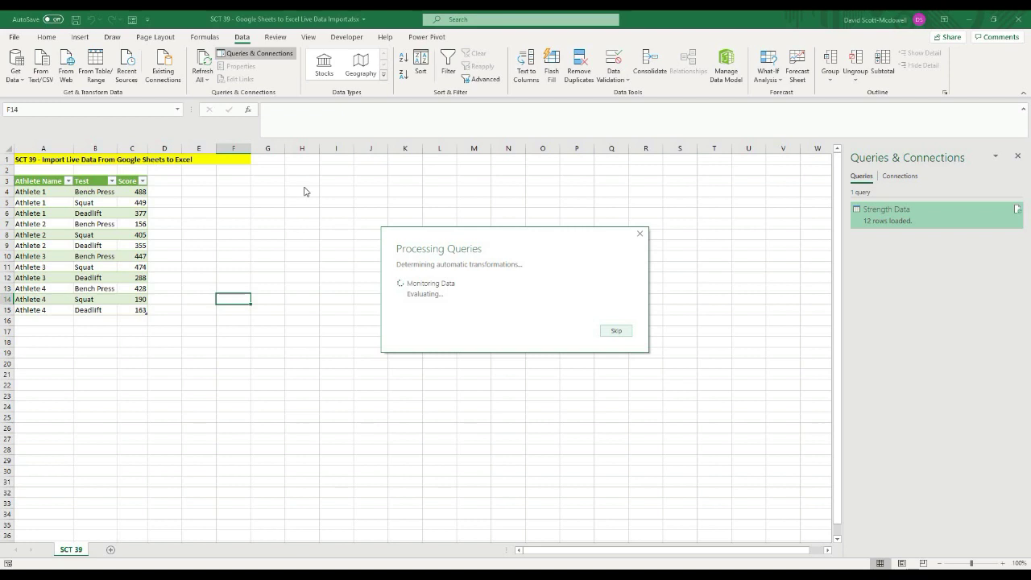
- Place the Monitoring Data table on the existing worksheet starting at cell G3
{"action": "left_click", "coordinate": [447, 277]}
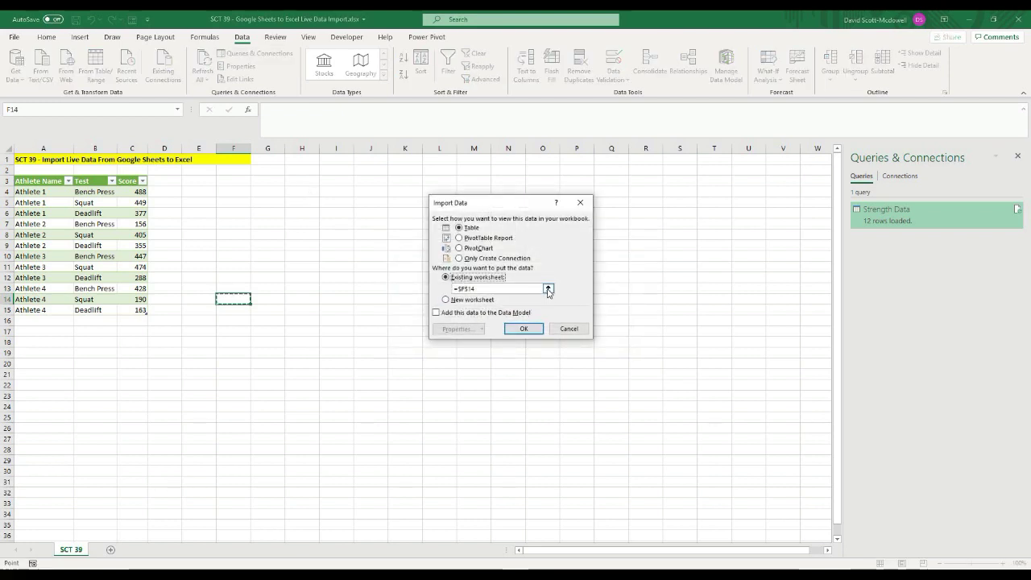
{"action": "left_click", "coordinate": [548, 287]}
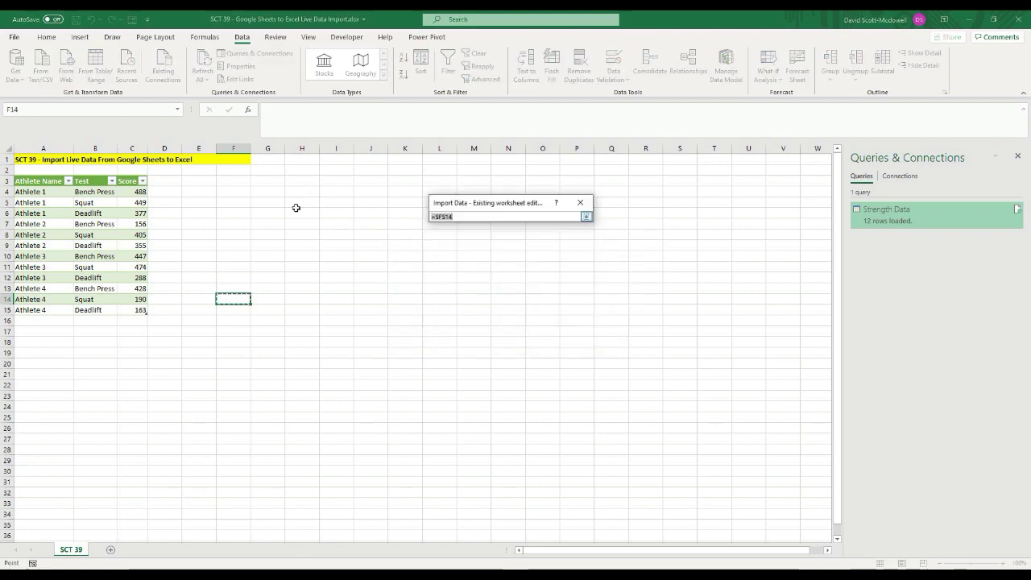
{"action": "left_click", "coordinate": [264, 180]}
{"action": "left_click", "coordinate": [587, 218]}
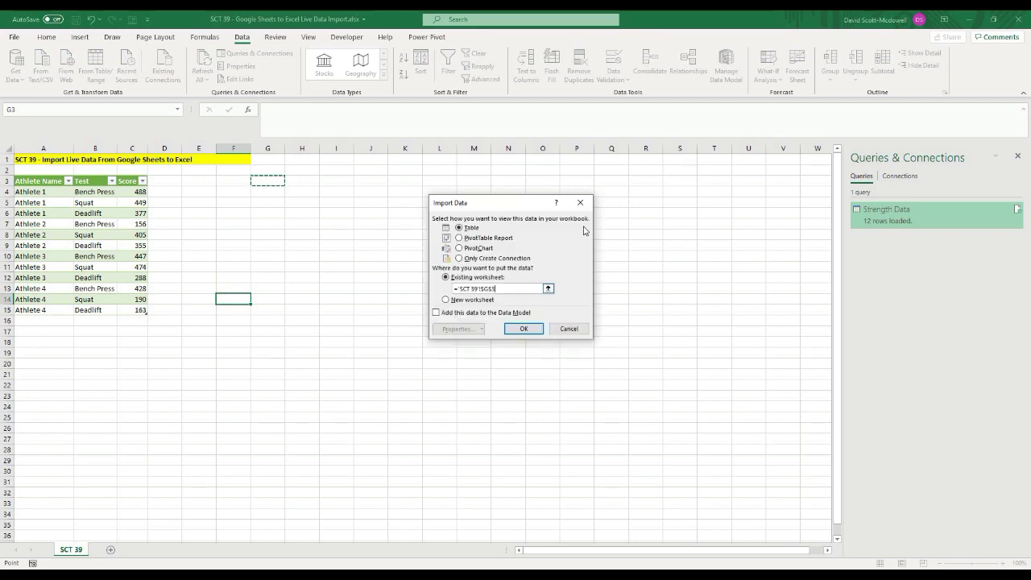
{"action": "left_click", "coordinate": [525, 328]}
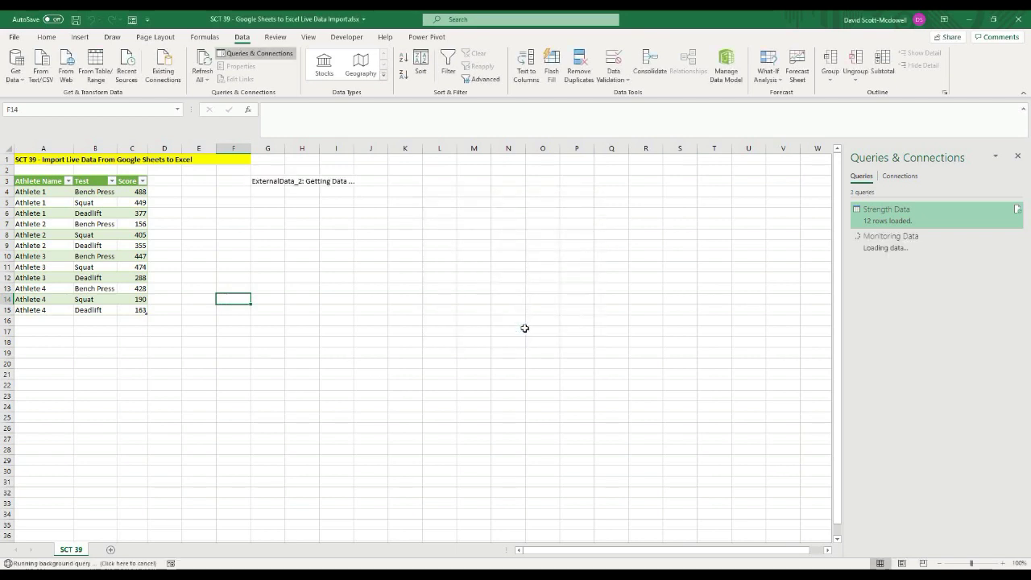
- Autofit column B so the Strength Data test names fit
{"action": "left_click", "coordinate": [456, 351]}
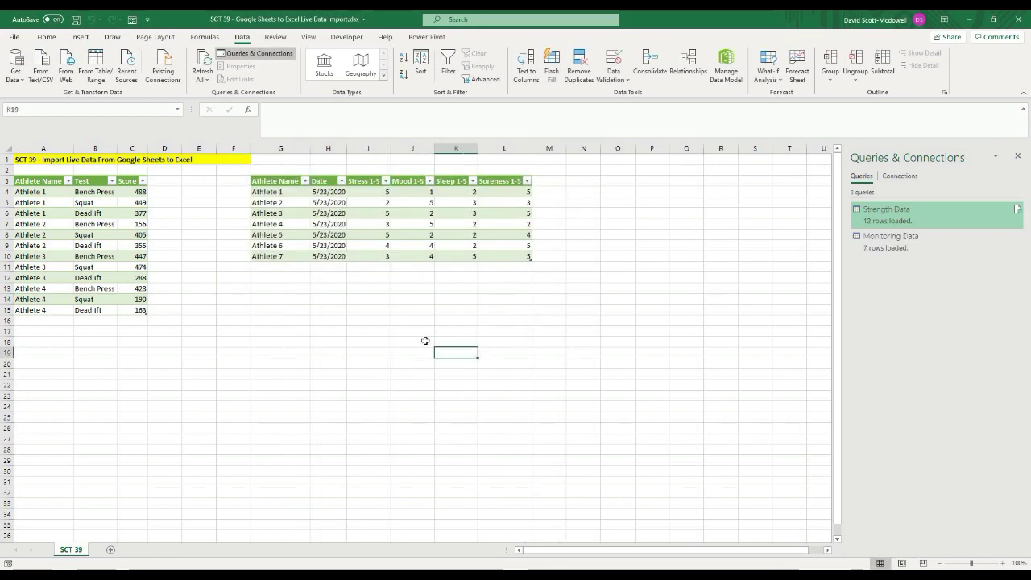
{"action": "left_click", "coordinate": [278, 321]}
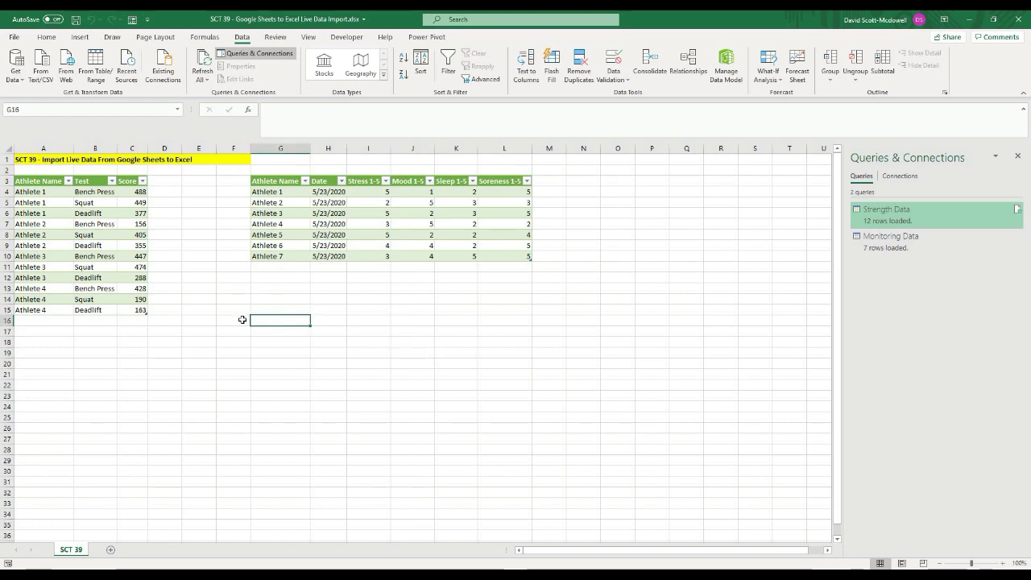
{"action": "left_click", "coordinate": [42, 181]}
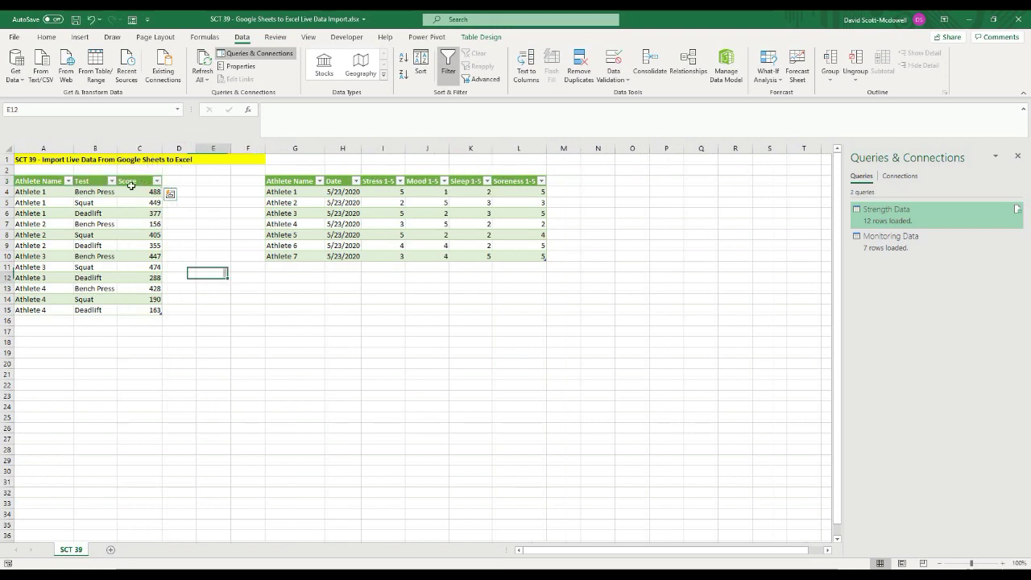
{"action": "left_click", "coordinate": [91, 181]}
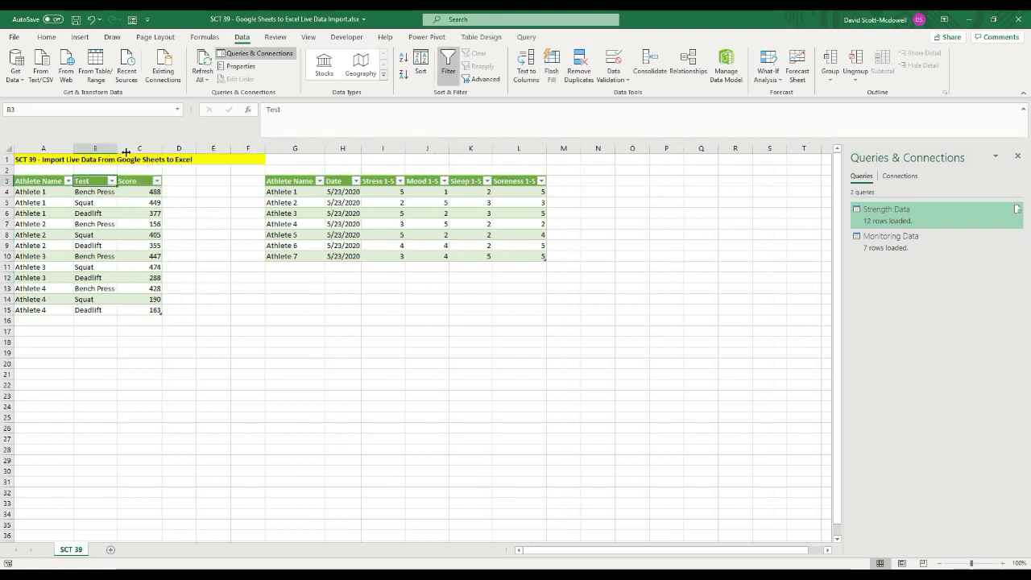
{"action": "double_click", "coordinate": [126, 153]}
{"action": "left_click", "coordinate": [234, 268]}
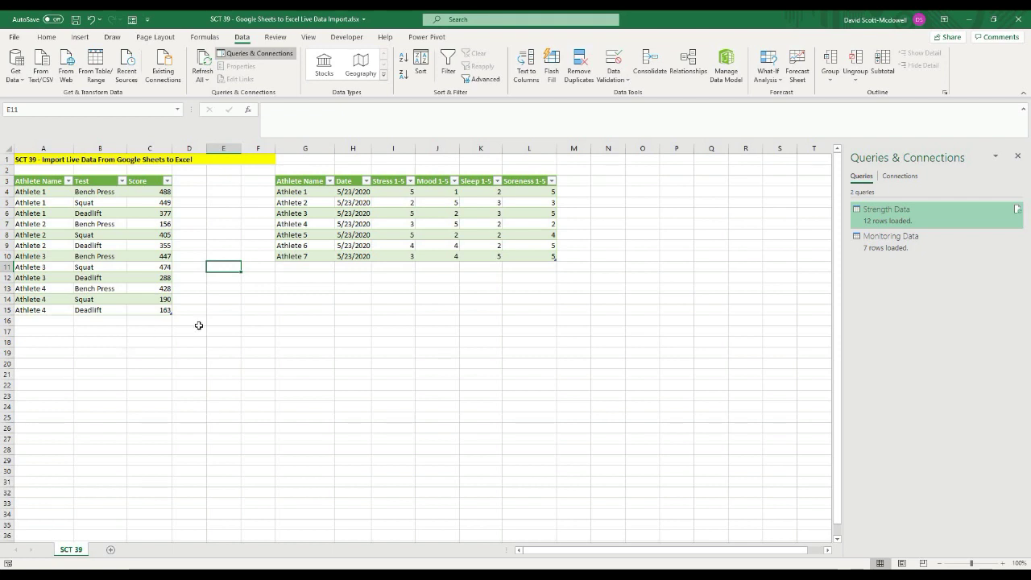
{"action": "left_click", "coordinate": [208, 352]}
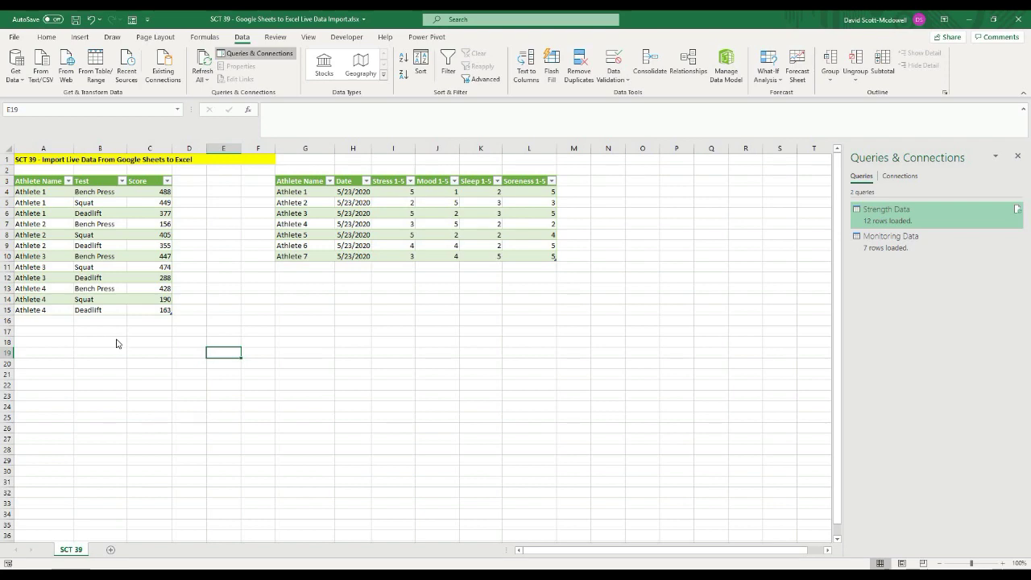
- In Google Sheets, close the publish window and enter Athlete 5 in the first empty name cell
{"action": "key", "text": "alt+Tab"}
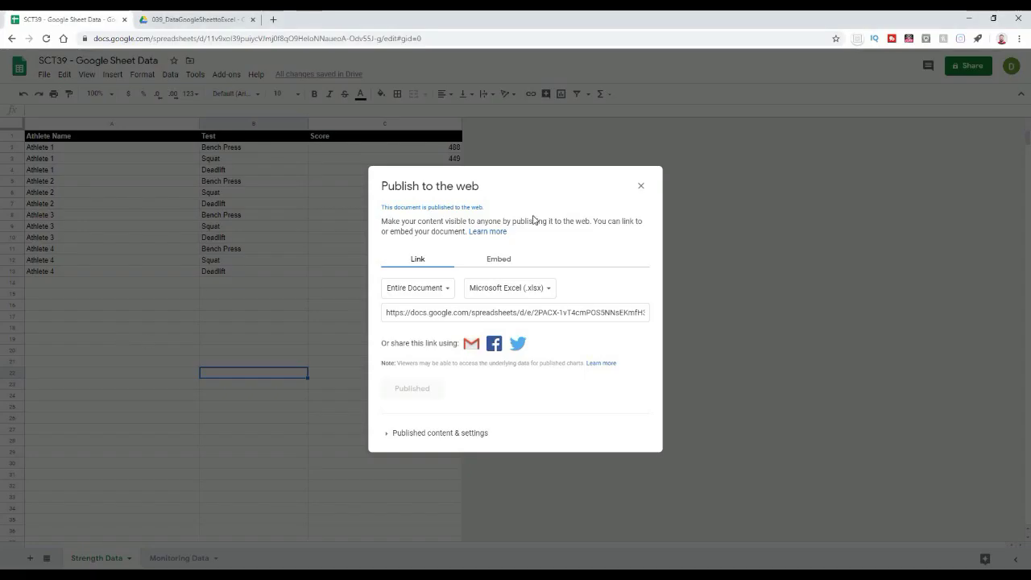
{"action": "left_click", "coordinate": [642, 185]}
{"action": "left_click", "coordinate": [120, 339]}
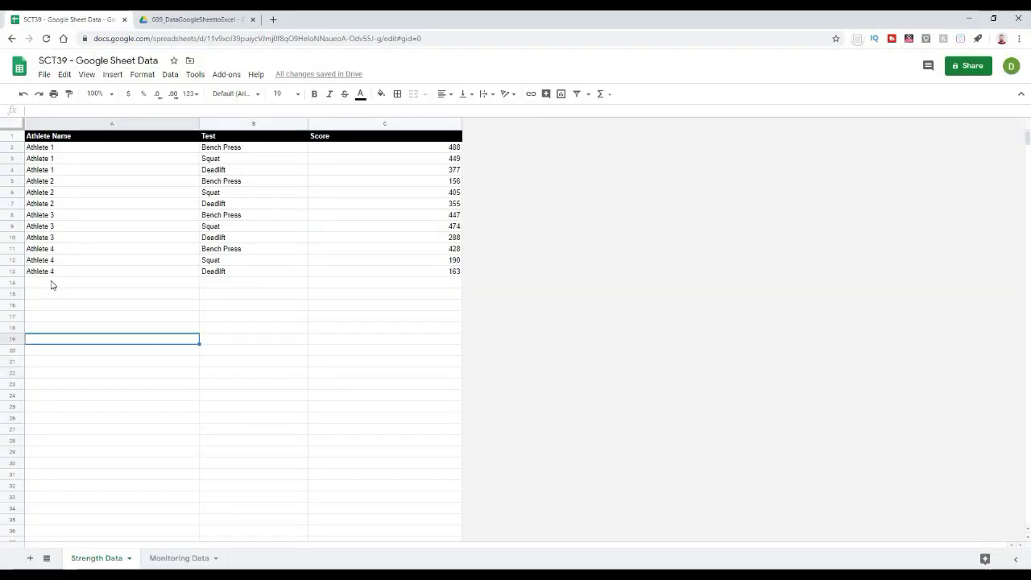
{"action": "left_click", "coordinate": [51, 285]}
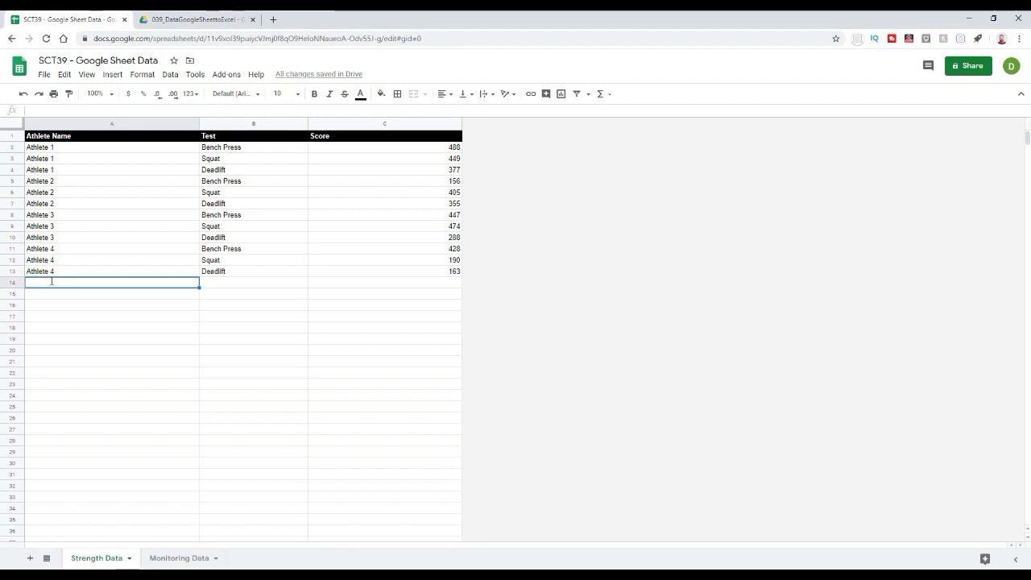
{"action": "type", "text": "Athlete 5"}
{"action": "key", "text": "Tab"}
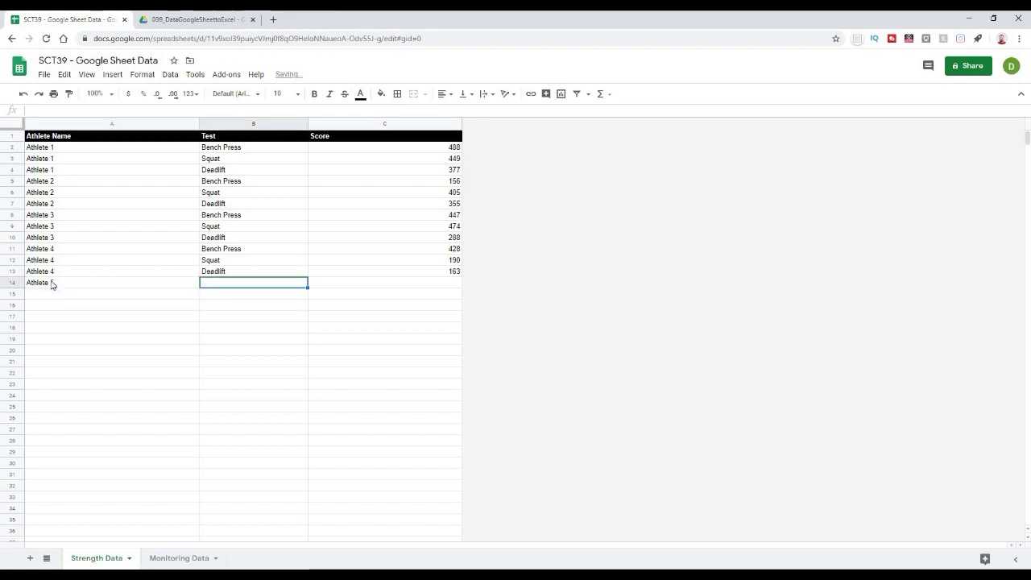
- Fill in Bench Press as the test and 1000 as the score for Athlete 5
{"action": "type", "text": "Benchr"}
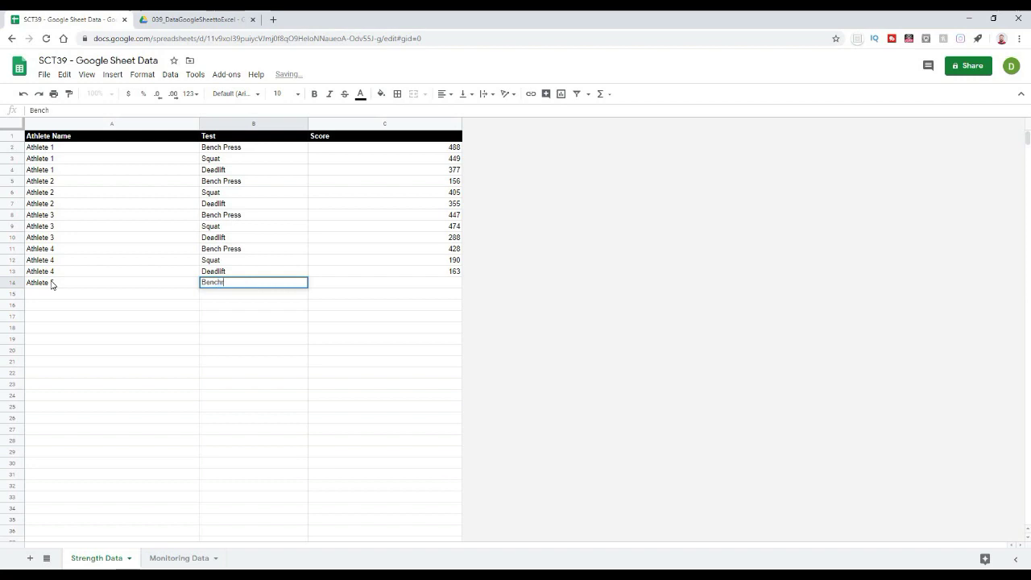
{"action": "key", "text": "BackSpace"}
{"action": "type", "text": "P"}
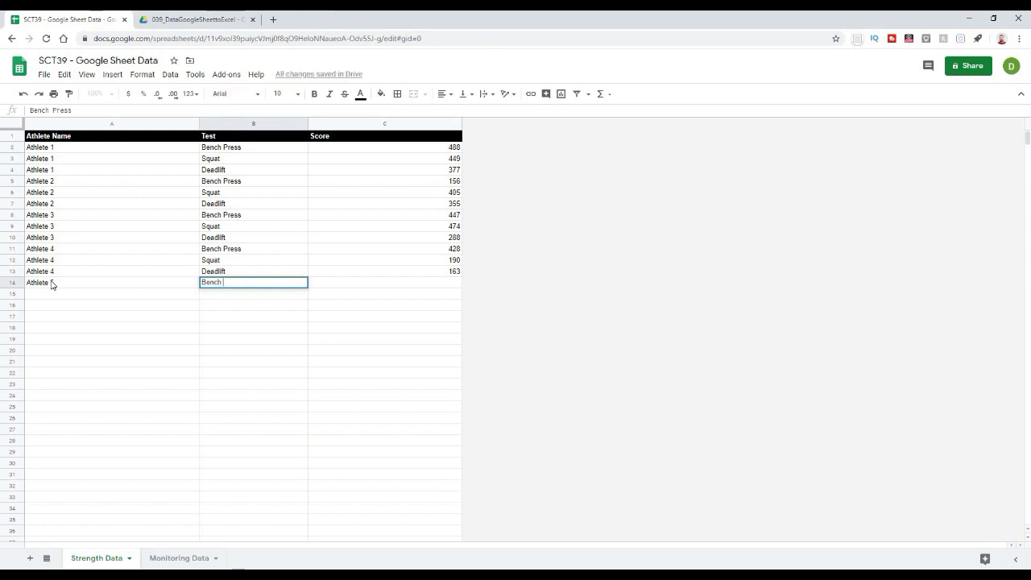
{"action": "type", "text": "ress"}
{"action": "key", "text": "Tab"}
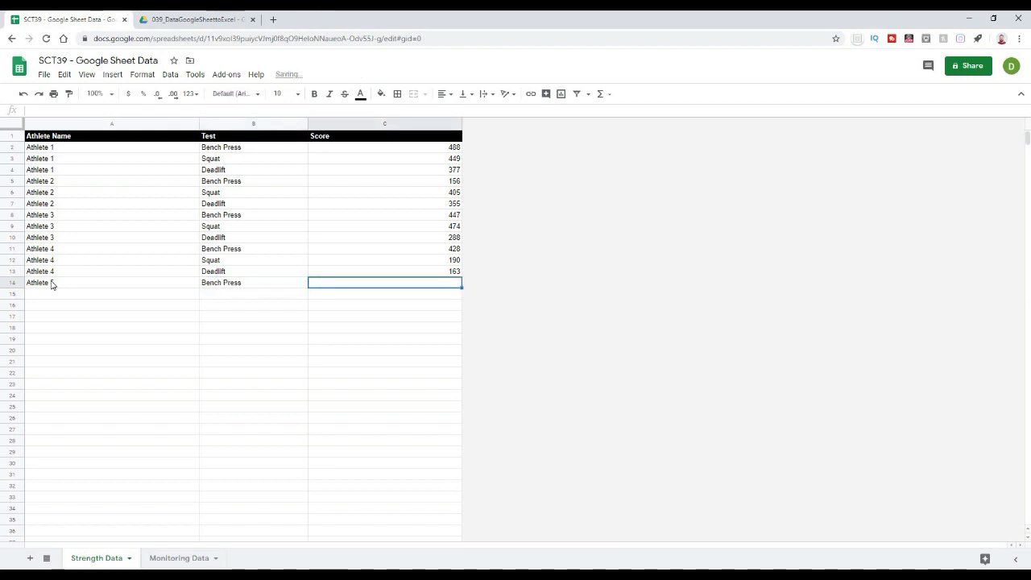
{"action": "type", "text": "1000"}
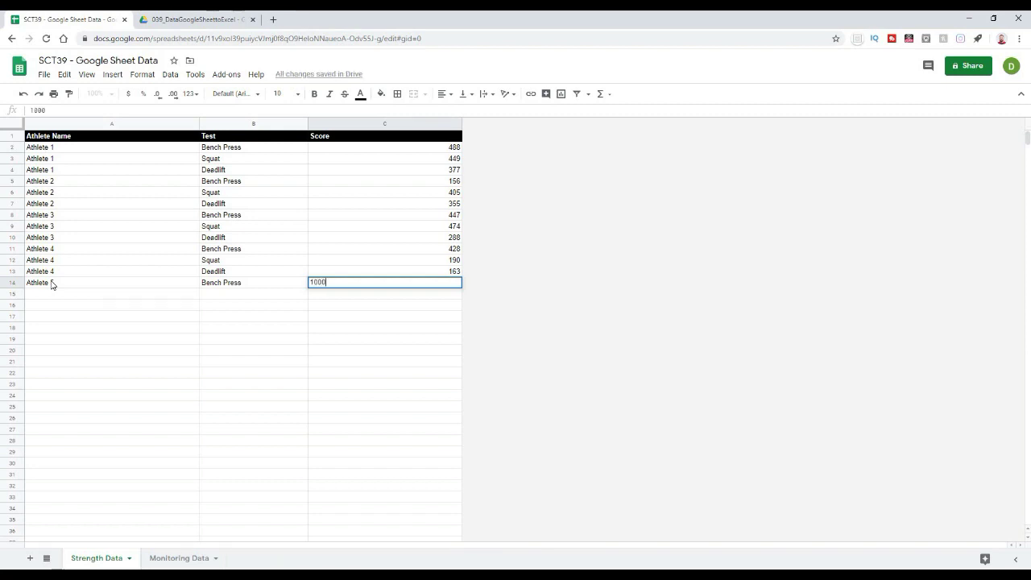
{"action": "key", "text": "Return"}
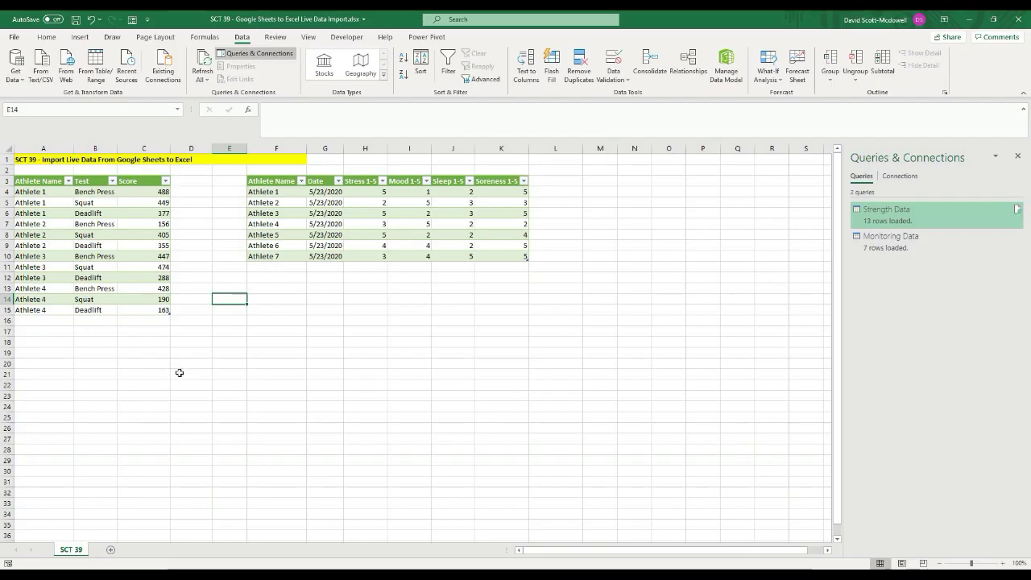
- Refresh the Strength Data table from Table Design so Athlete 5, Bench Press, 1000 appears in row 16
{"action": "left_click", "coordinate": [411, 318]}
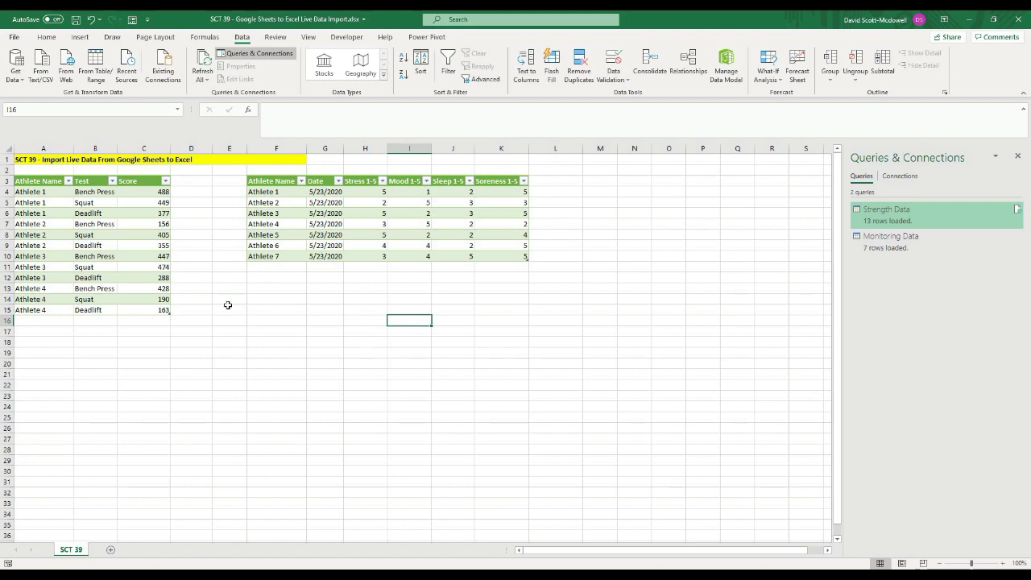
{"action": "left_click", "coordinate": [29, 185]}
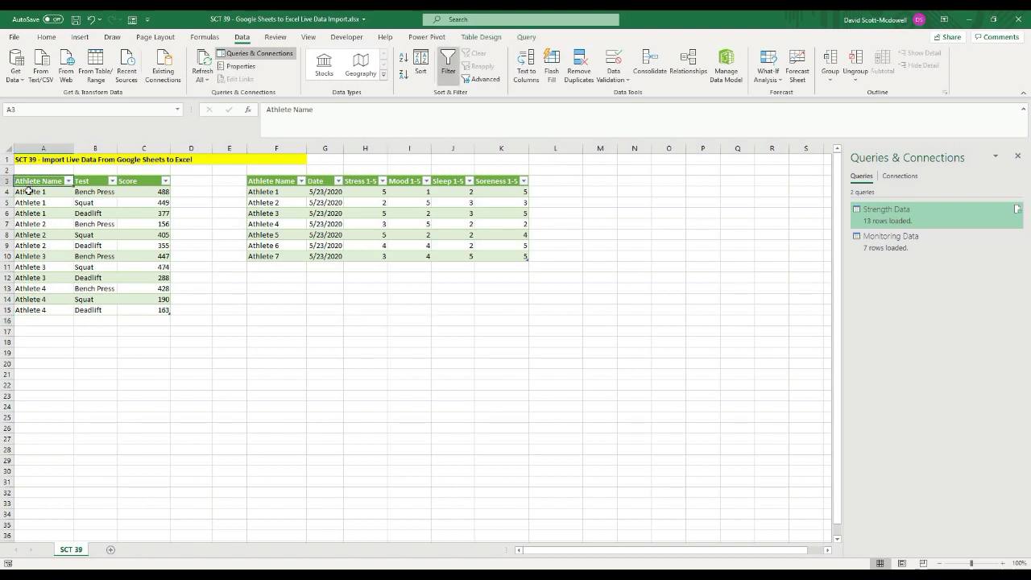
{"action": "left_click", "coordinate": [20, 180]}
{"action": "left_click", "coordinate": [34, 191]}
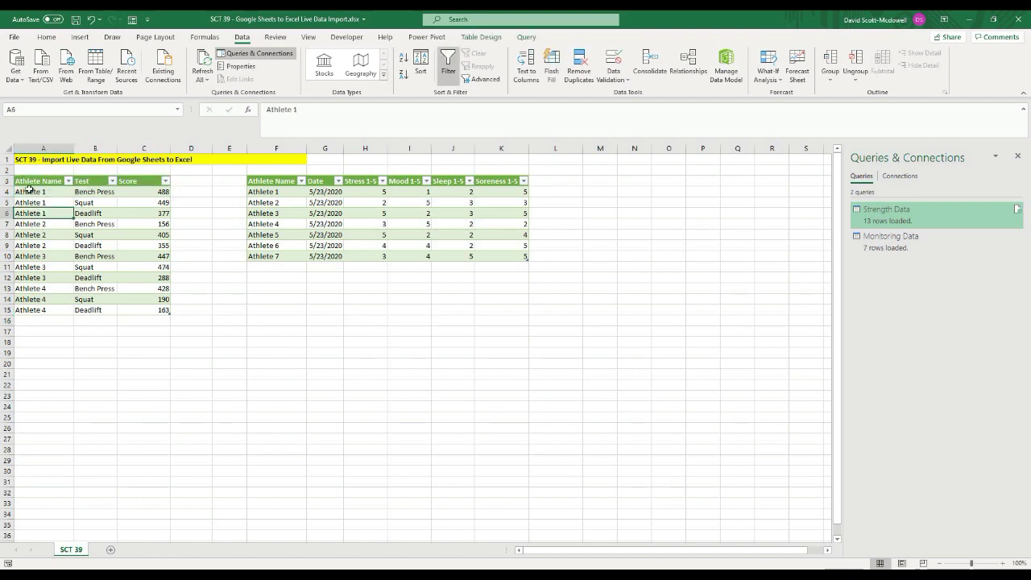
{"action": "left_click", "coordinate": [34, 181]}
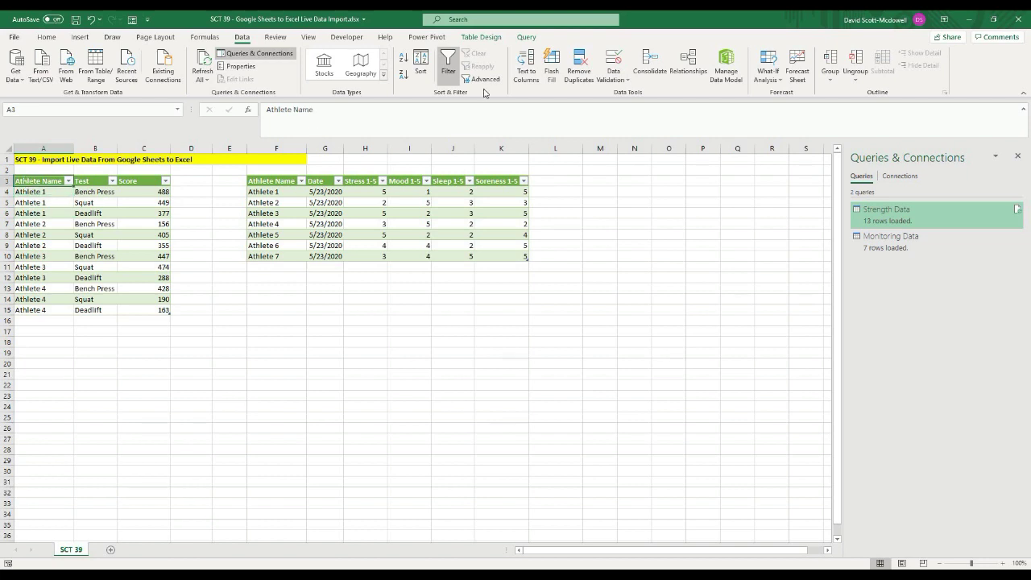
{"action": "left_click", "coordinate": [482, 37]}
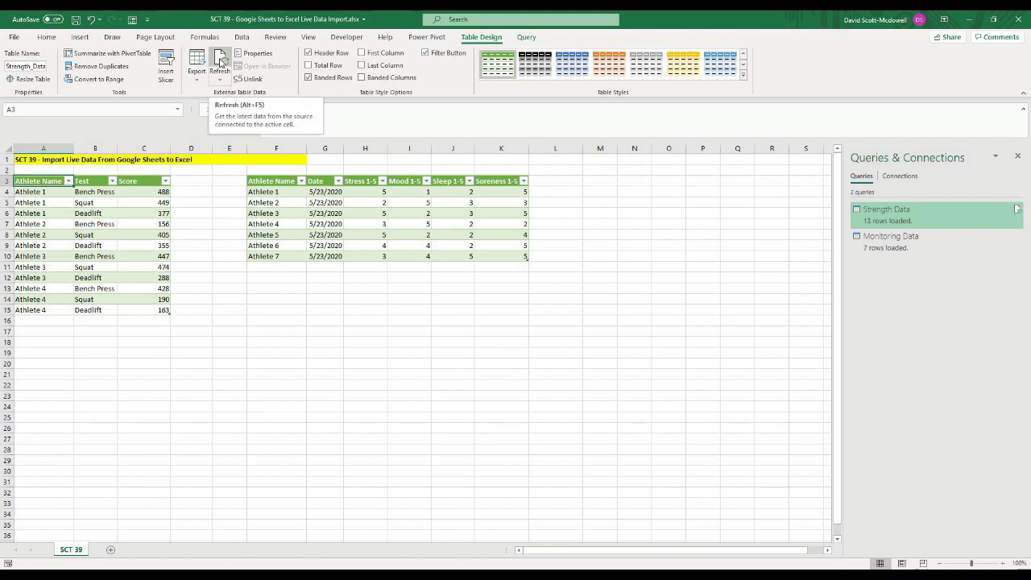
{"action": "left_click", "coordinate": [219, 62]}
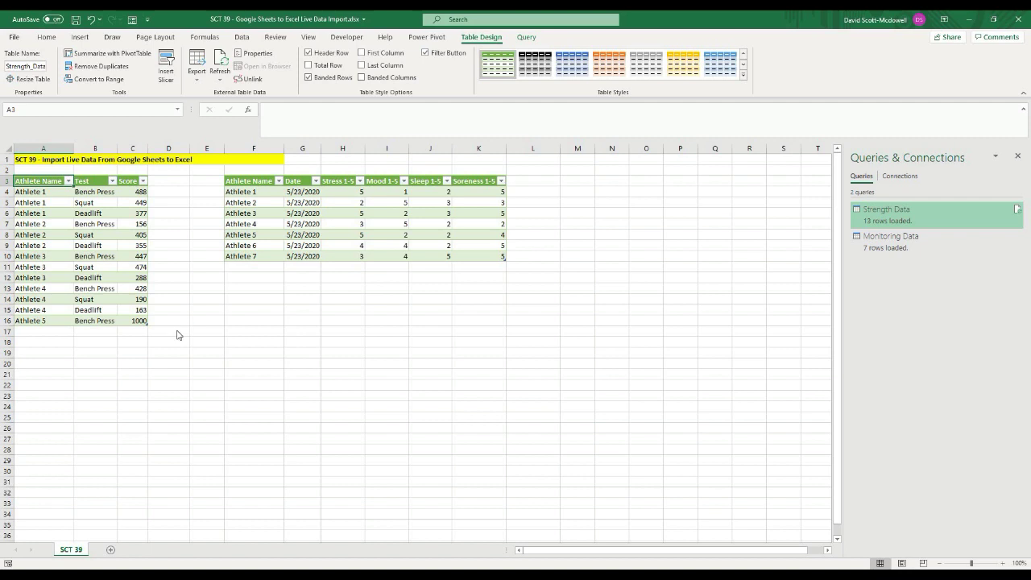
- In the Google Sheet, enter Athlete 6, Bench Press, 2000 across A15 to C15
{"action": "key", "text": "alt+Tab"}
{"action": "left_click", "coordinate": [58, 297]}
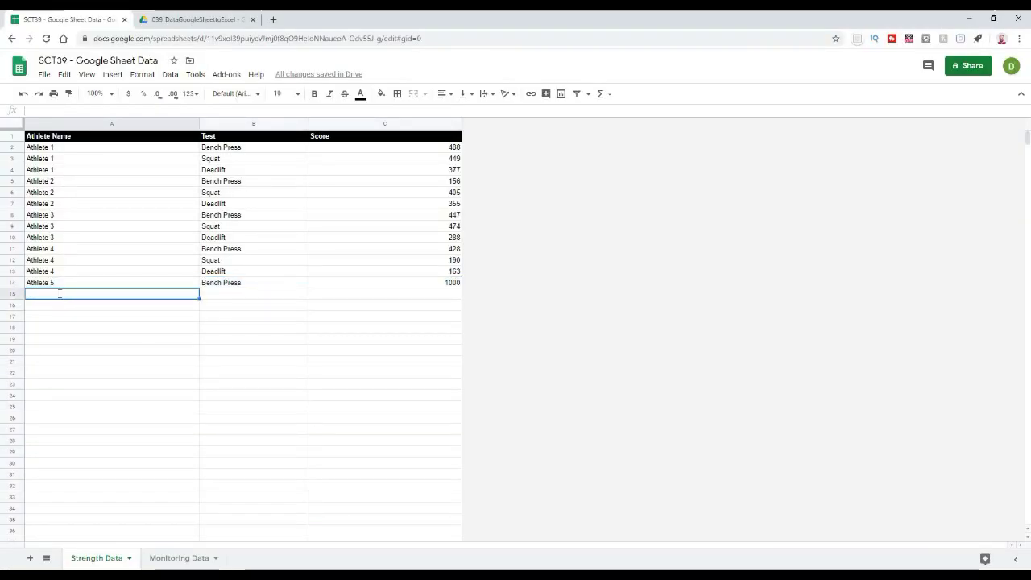
{"action": "type", "text": "Athlete 6"}
{"action": "key", "text": "Tab"}
{"action": "type", "text": "Bench Press"}
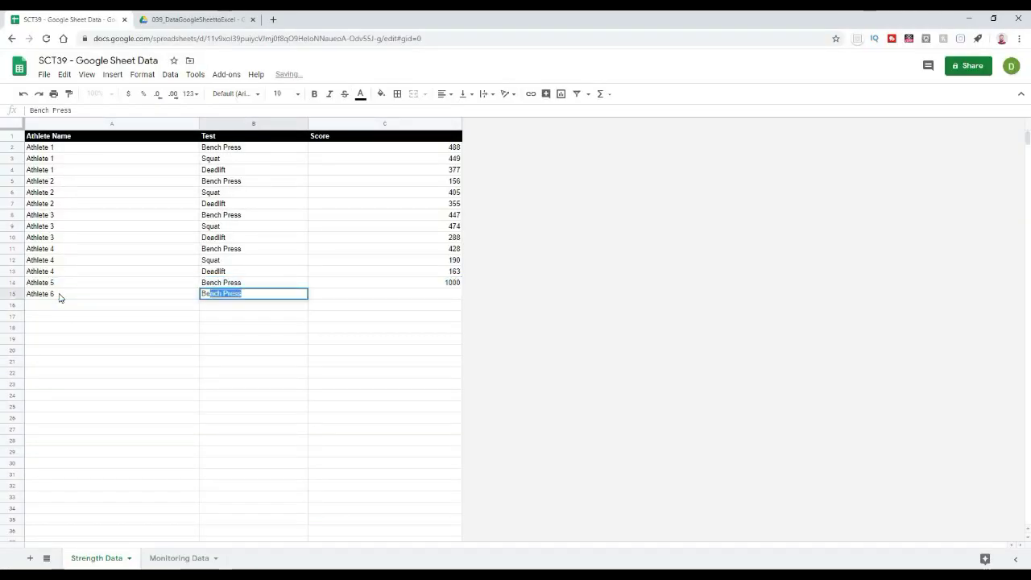
{"action": "key", "text": "Tab"}
{"action": "type", "text": "2"}
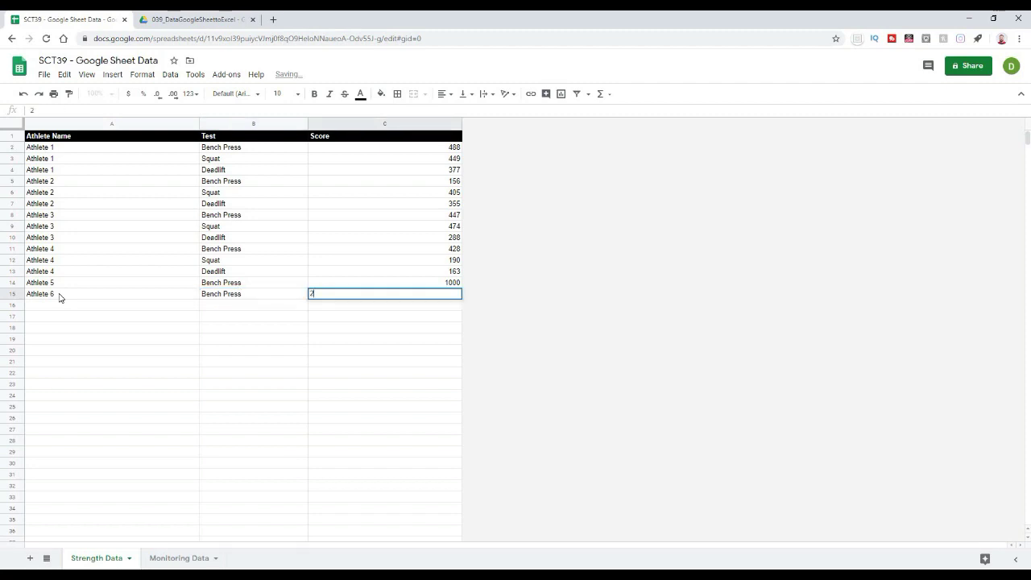
{"action": "type", "text": "000"}
{"action": "key", "text": "Return"}
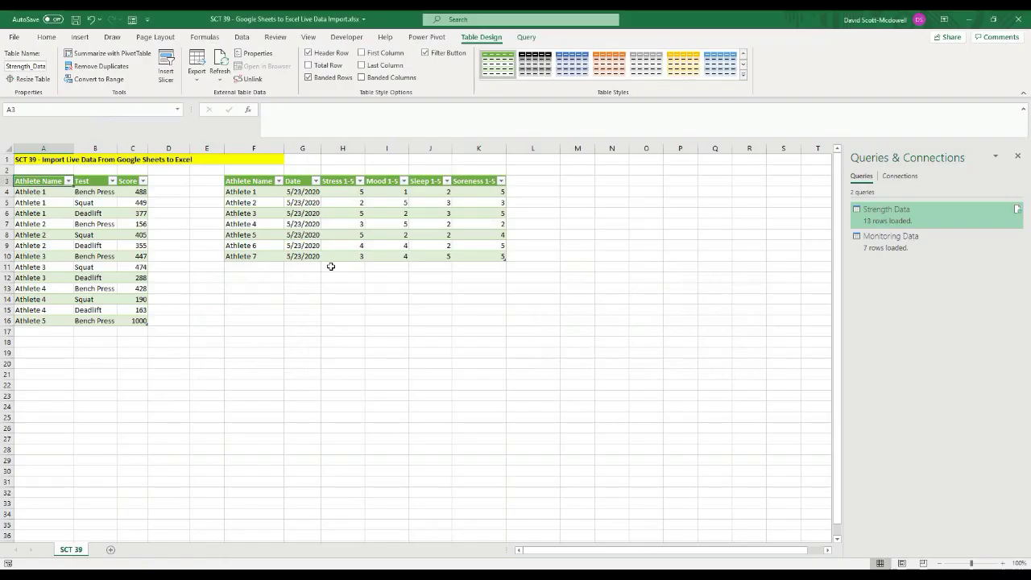
- Refresh the Strength Data table so Athlete 6, Bench Press, 2000 appears in row 17, then deselect it
{"action": "left_click", "coordinate": [44, 184]}
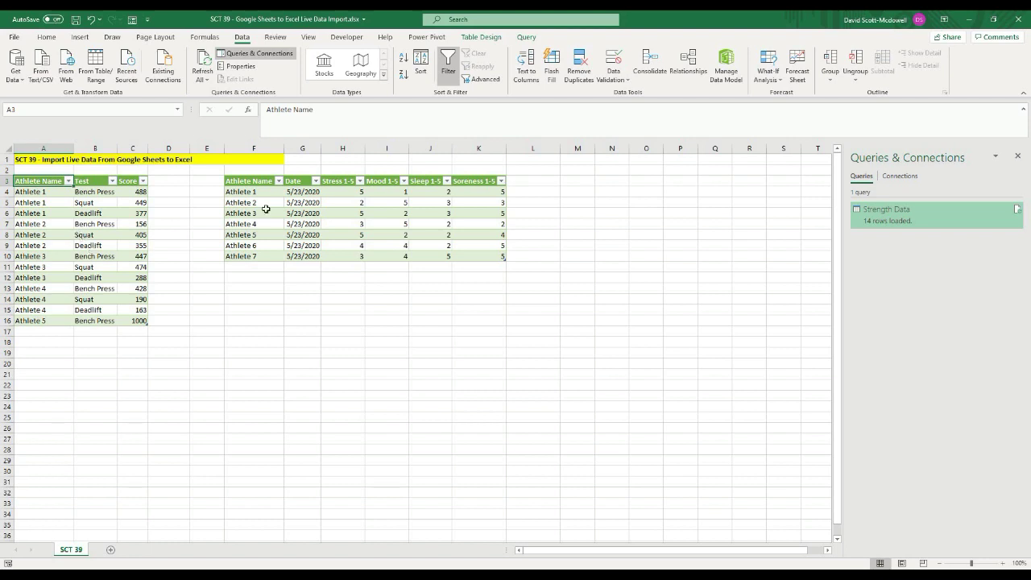
{"action": "left_click", "coordinate": [481, 37]}
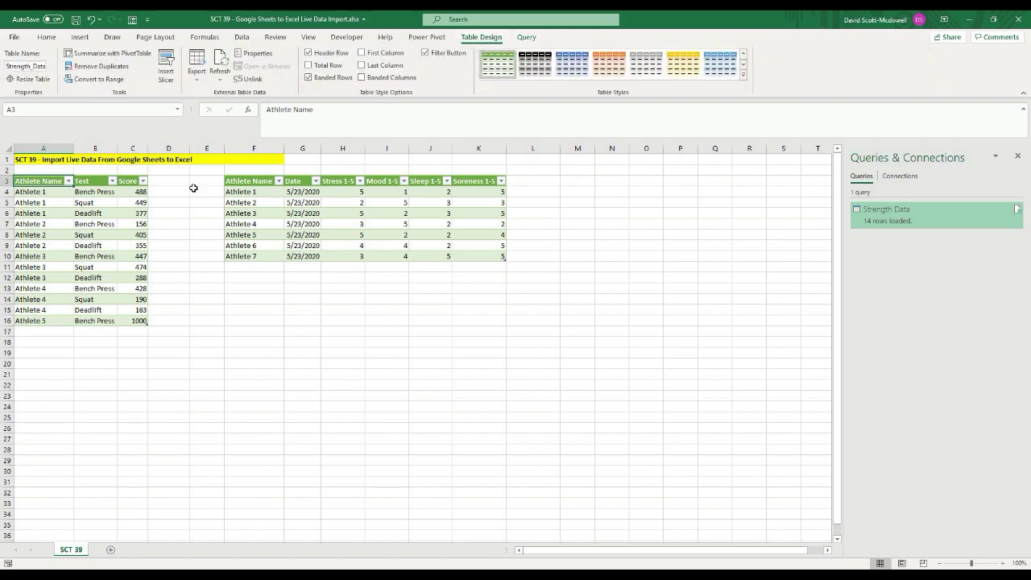
{"action": "left_click", "coordinate": [220, 60]}
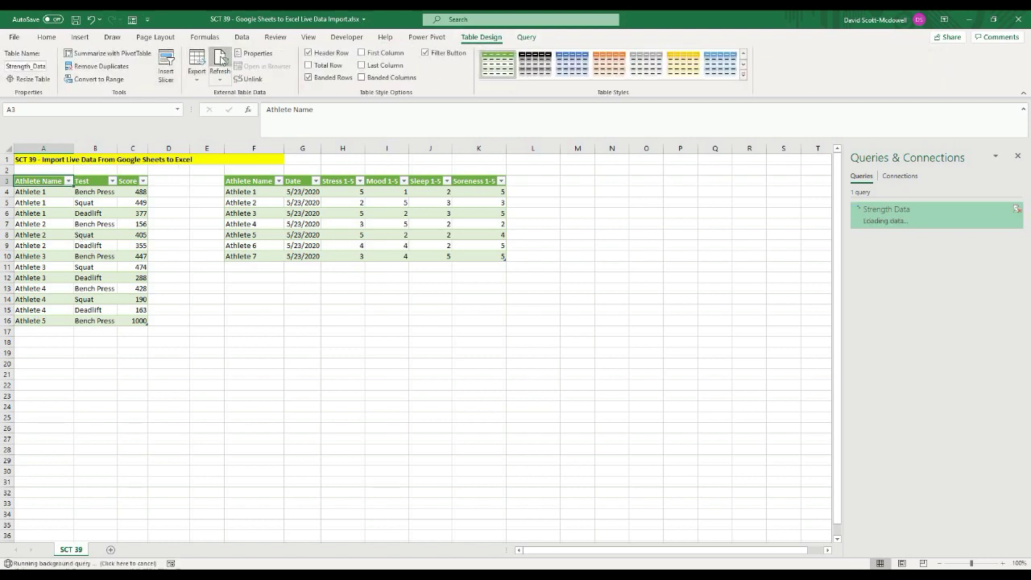
{"action": "left_click", "coordinate": [231, 331]}
{"action": "left_click", "coordinate": [290, 332]}
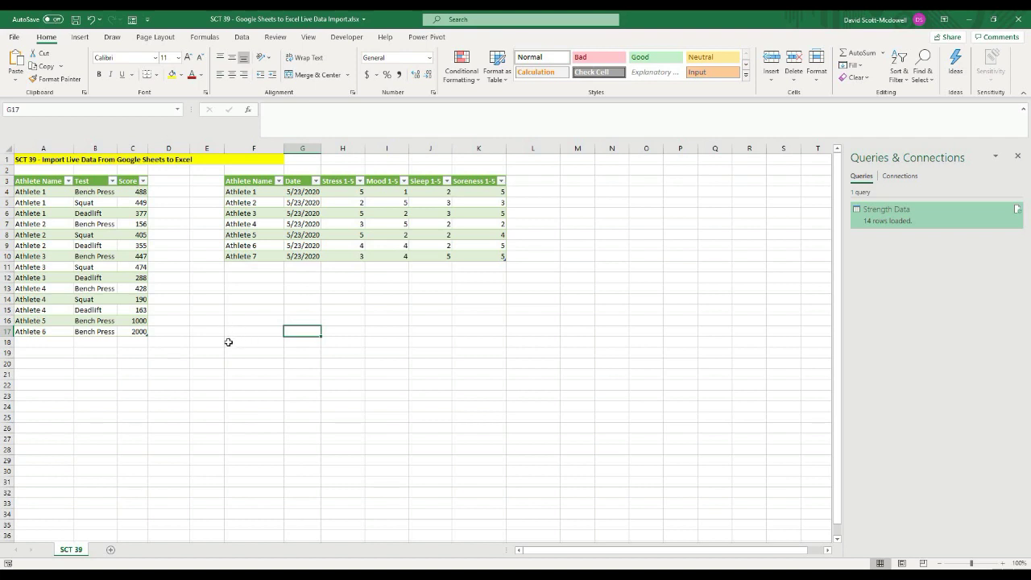
{"action": "left_click", "coordinate": [268, 334]}
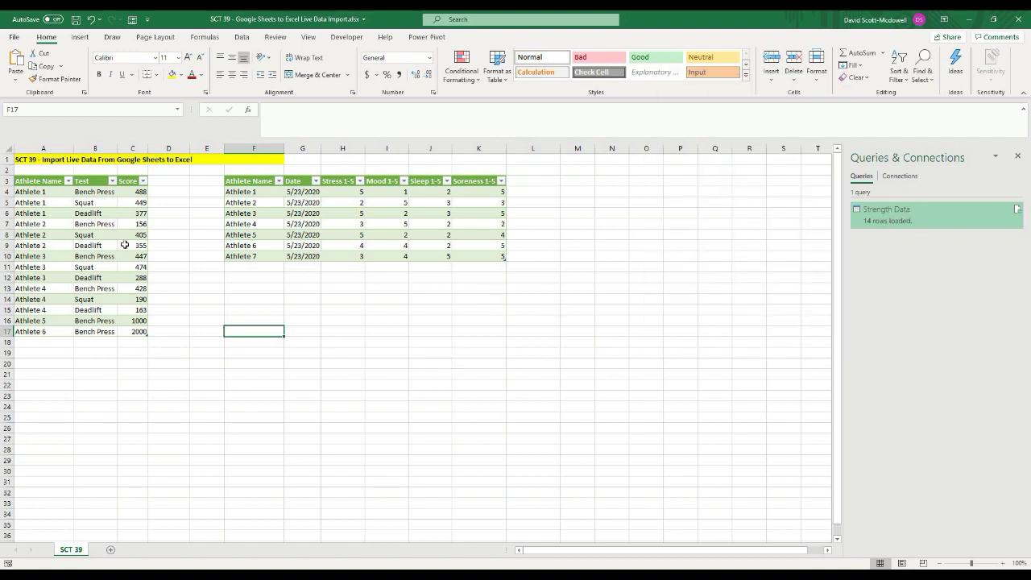
{"action": "left_click", "coordinate": [241, 37]}
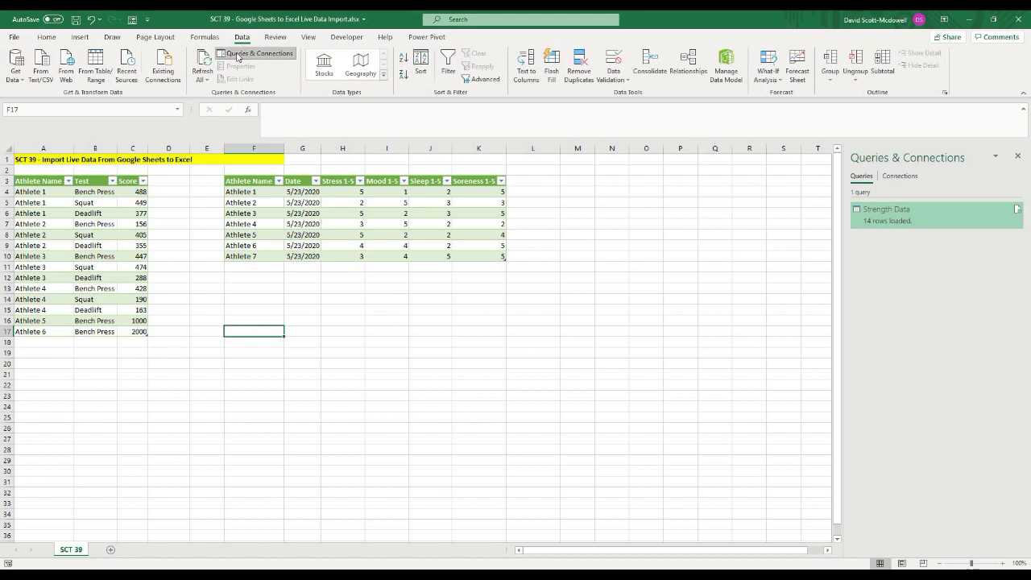
{"action": "left_click", "coordinate": [238, 55]}
{"action": "left_click", "coordinate": [237, 54]}
{"action": "right_click", "coordinate": [882, 215]}
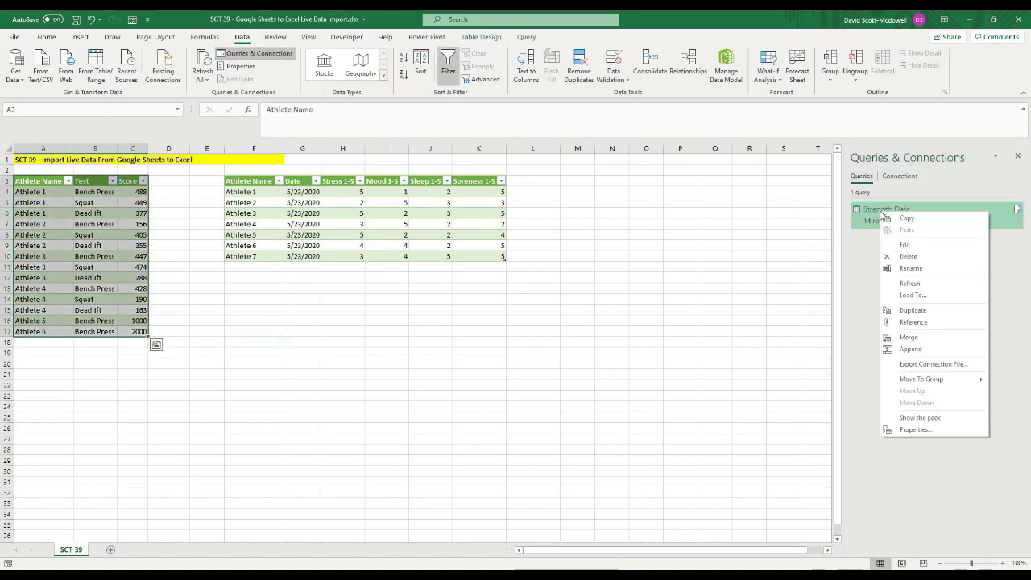
{"action": "left_click", "coordinate": [910, 432]}
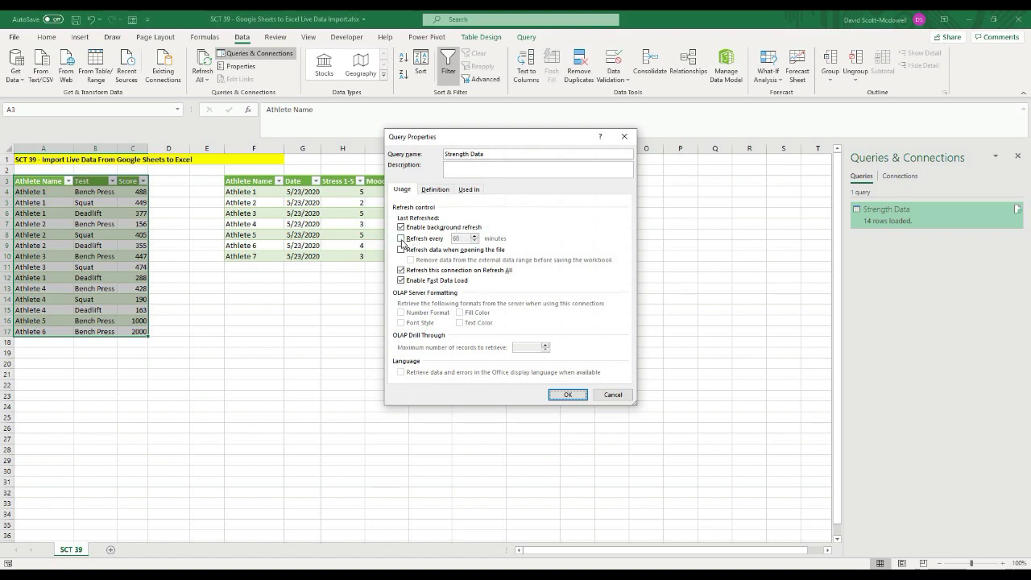
{"action": "left_click", "coordinate": [401, 239]}
{"action": "left_click", "coordinate": [401, 239]}
{"action": "left_click", "coordinate": [402, 250]}
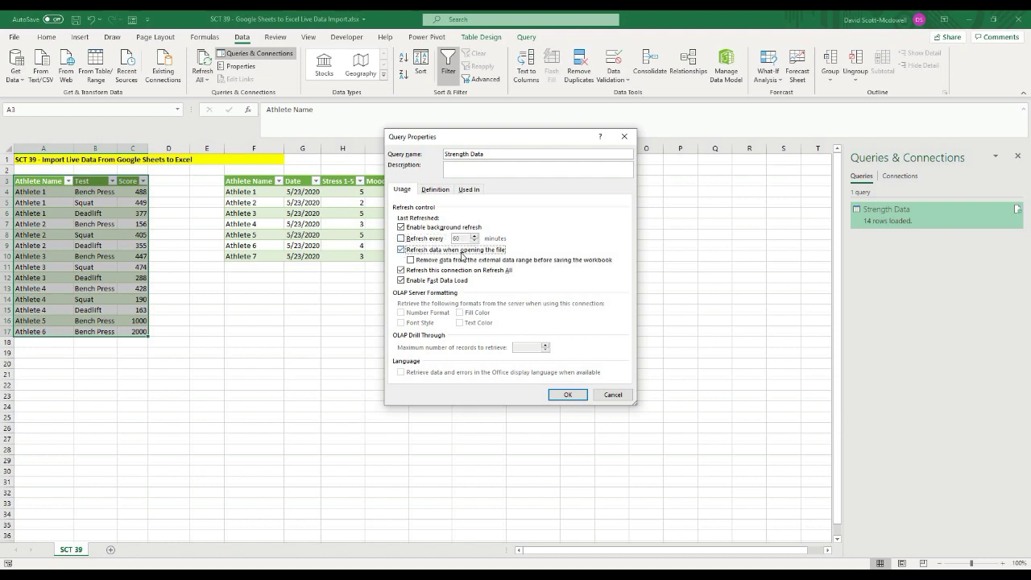
{"action": "left_click", "coordinate": [401, 250]}
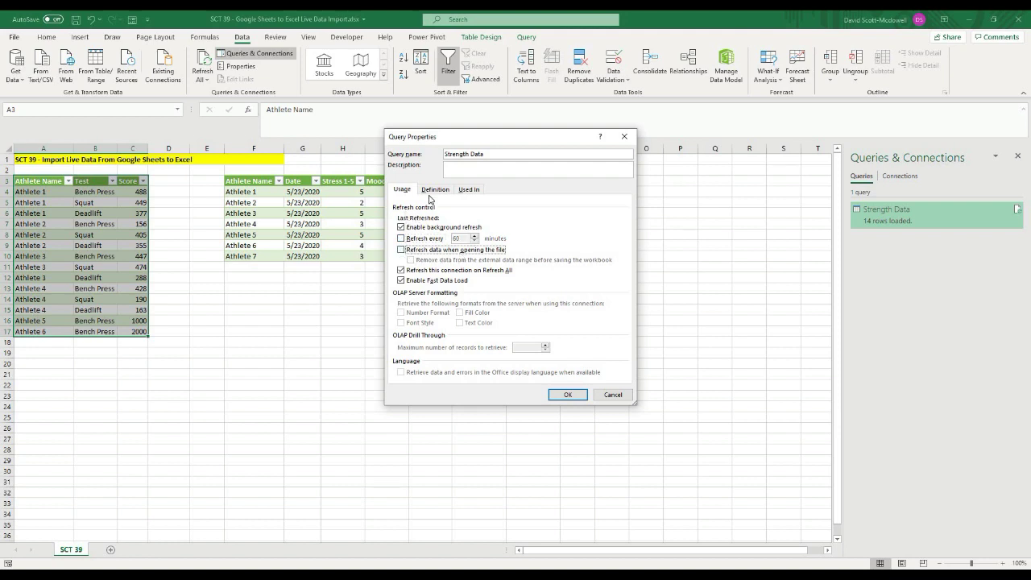
{"action": "left_click", "coordinate": [437, 189]}
{"action": "left_click", "coordinate": [467, 189]}
{"action": "left_click", "coordinate": [405, 190]}
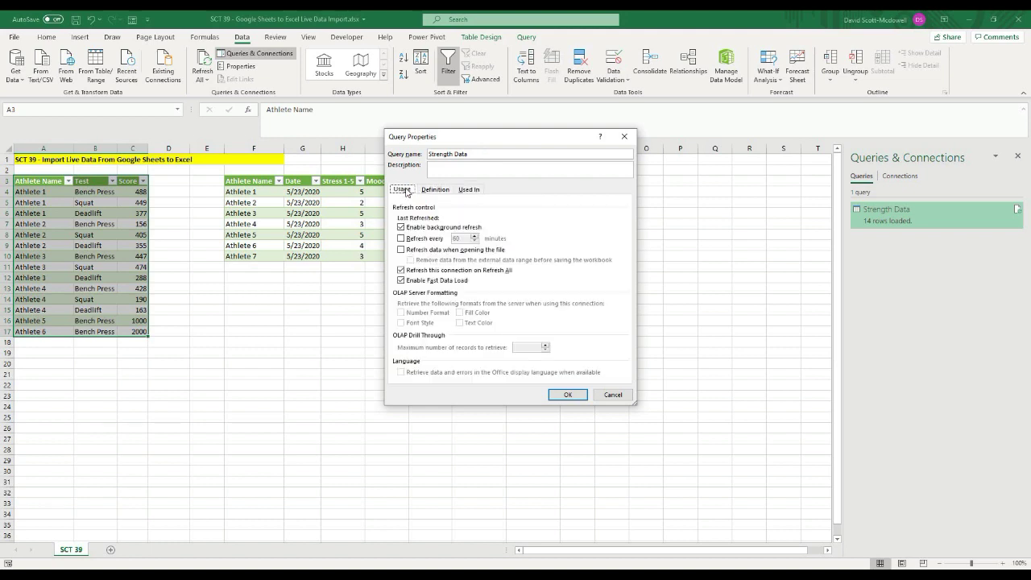
{"action": "left_click", "coordinate": [567, 395]}
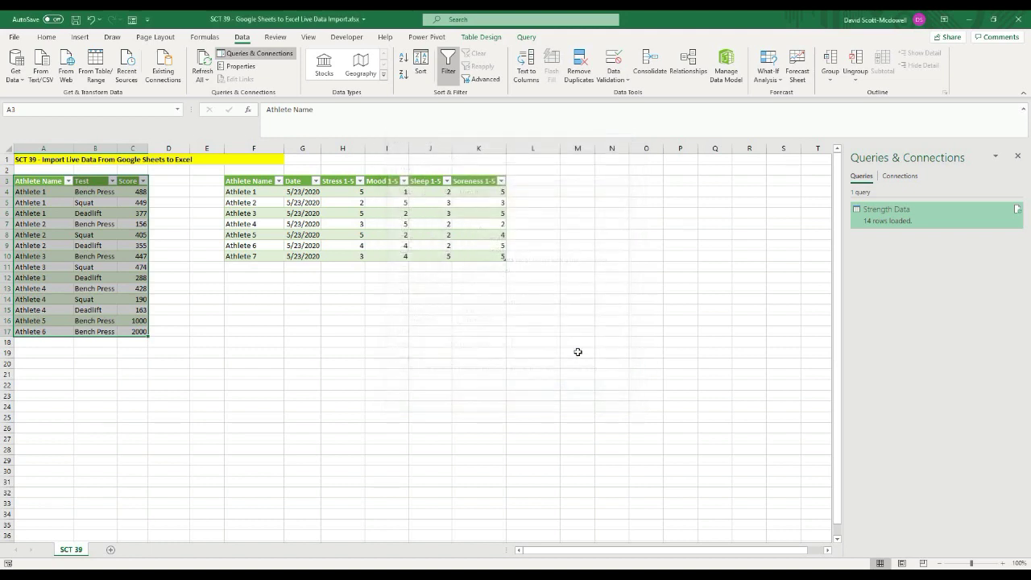
- Uncheck Adjust column width in the Strength Data table's external data properties and confirm
{"action": "left_click", "coordinate": [680, 267]}
{"action": "left_click", "coordinate": [41, 264]}
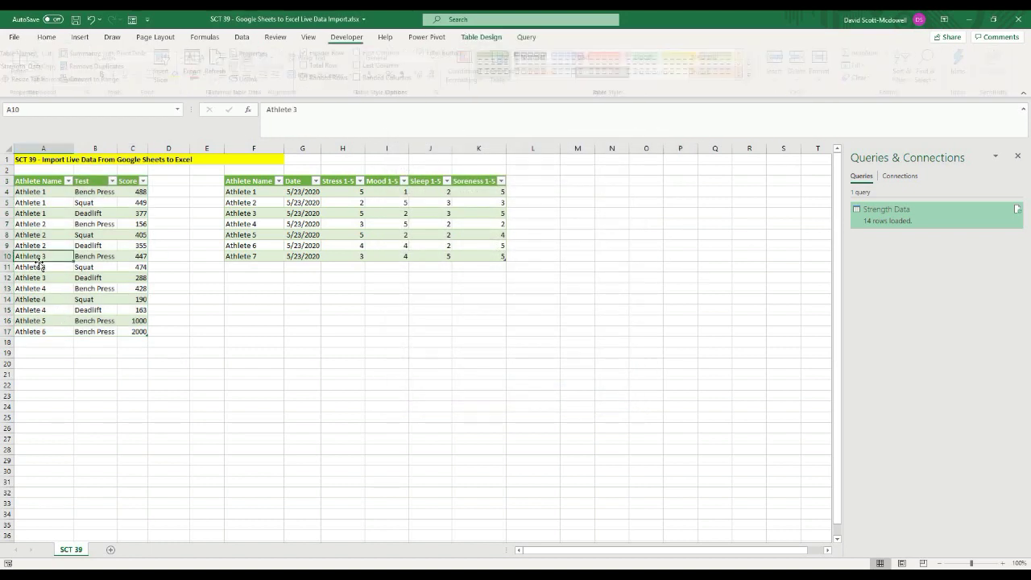
{"action": "left_click", "coordinate": [92, 396]}
{"action": "left_click", "coordinate": [31, 258]}
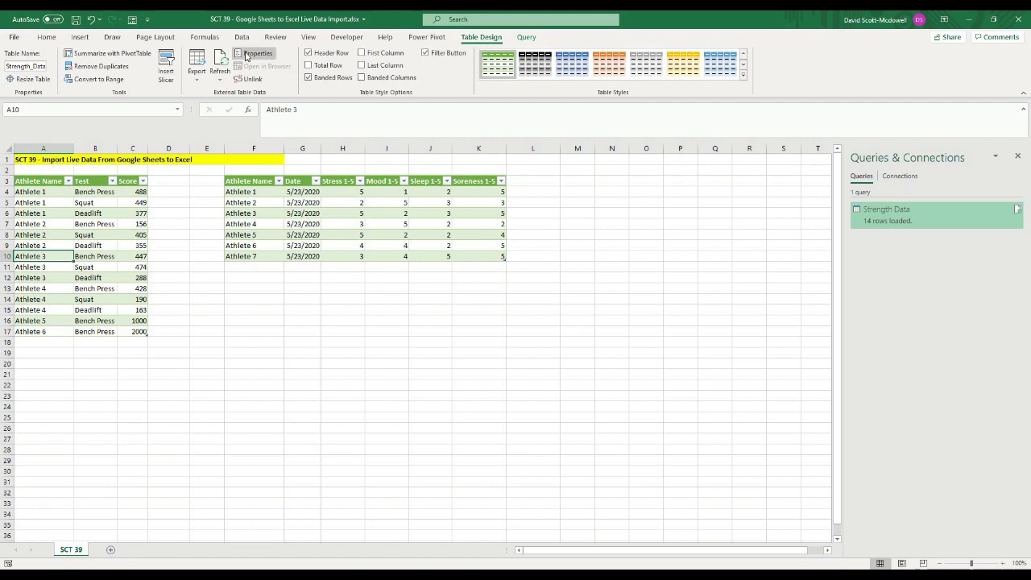
{"action": "left_click", "coordinate": [247, 54]}
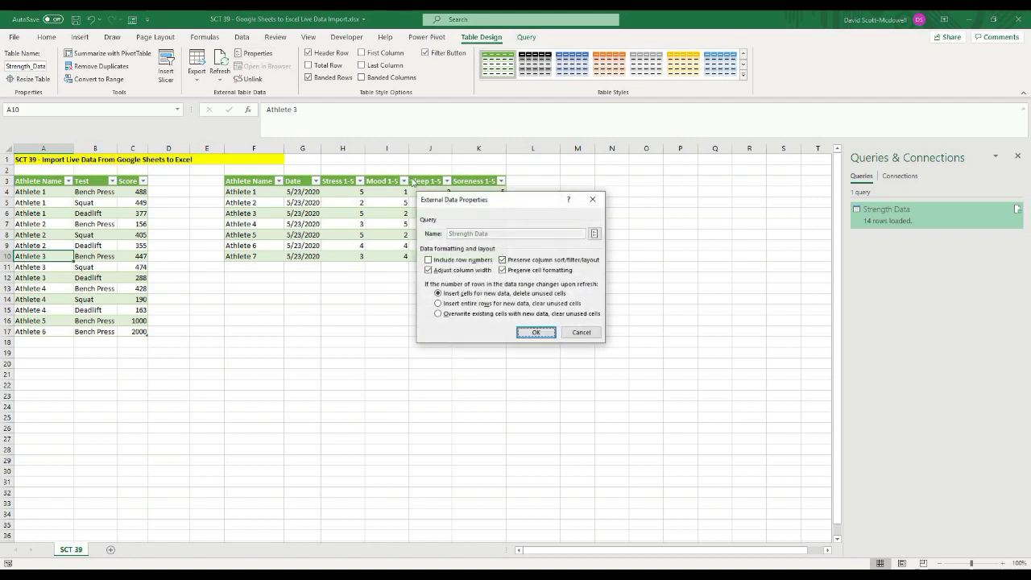
{"action": "left_click", "coordinate": [429, 271]}
{"action": "left_click", "coordinate": [534, 331]}
{"action": "left_click", "coordinate": [260, 340]}
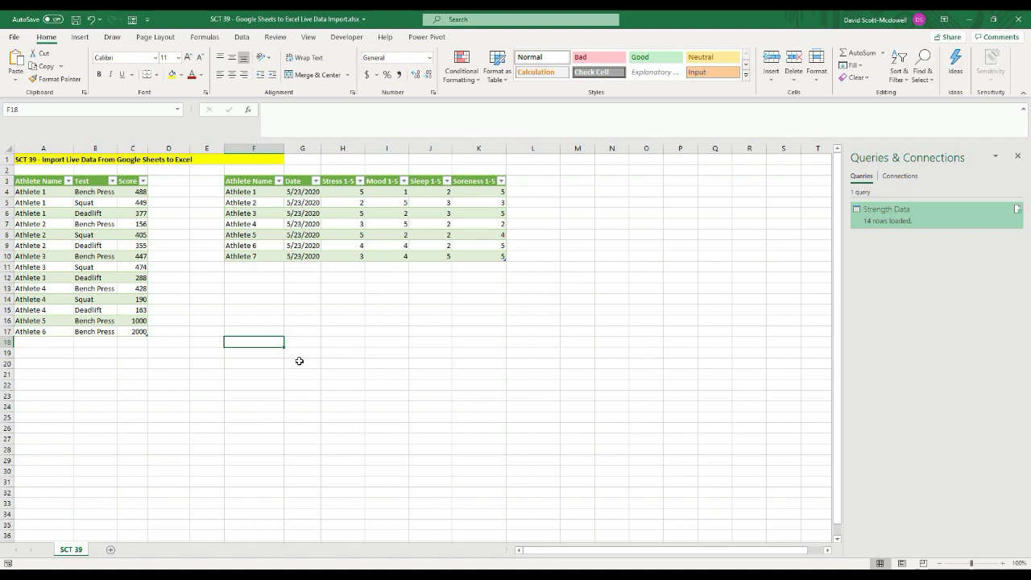